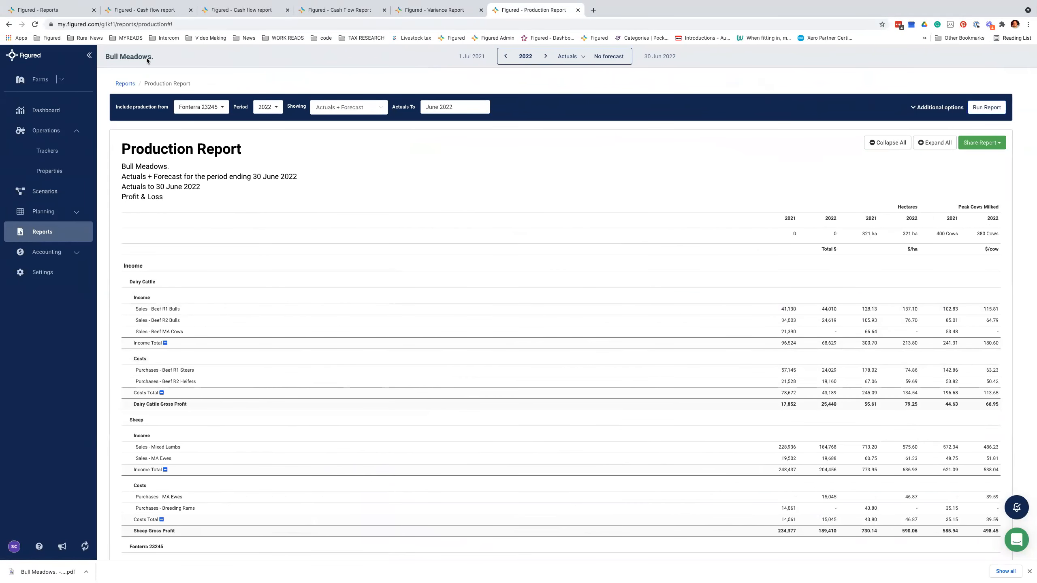
Step: Return to the Figured Reports list, then collapse and re-expand the side navigation
{"action": "left_click", "coordinate": [136, 13]}
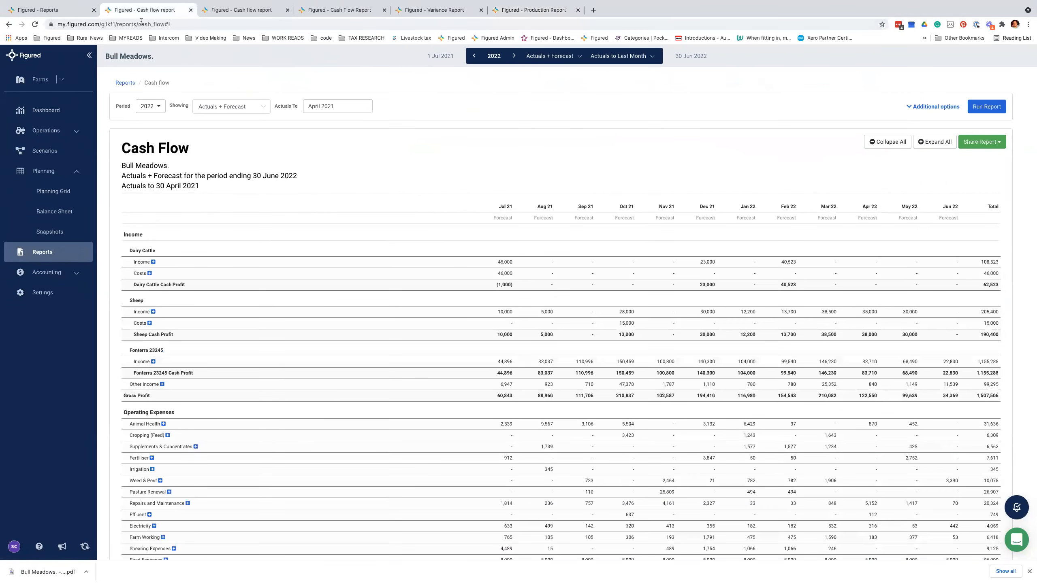
{"action": "left_click", "coordinate": [61, 12]}
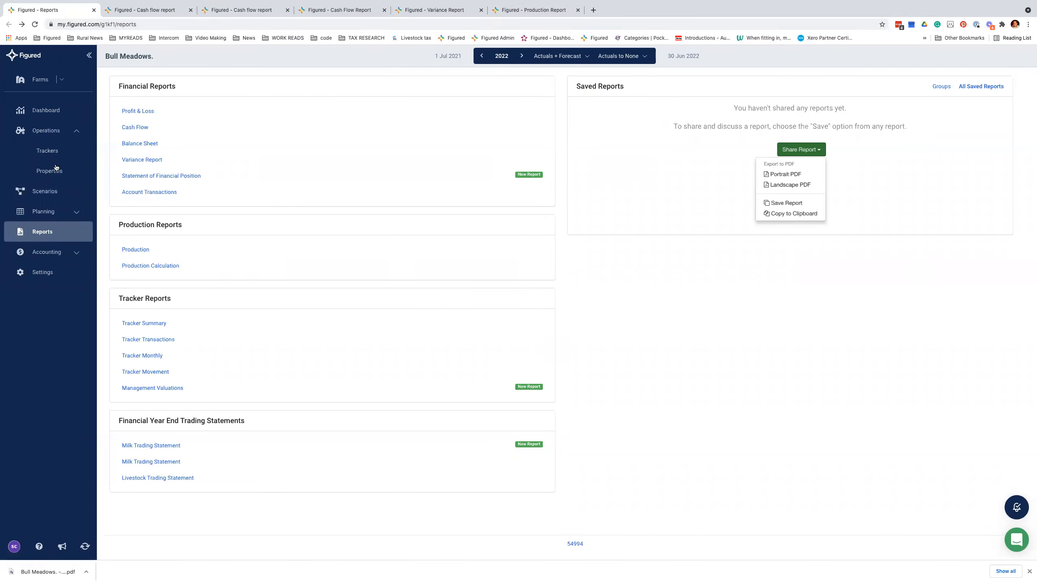
{"action": "left_click", "coordinate": [89, 57]}
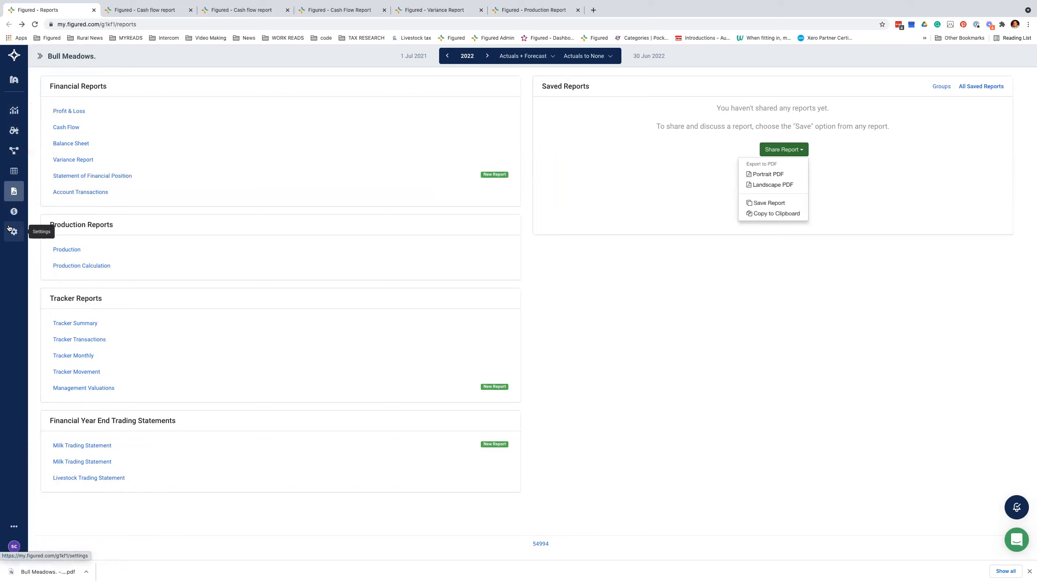
{"action": "mouse_move", "coordinate": [21, 164]}
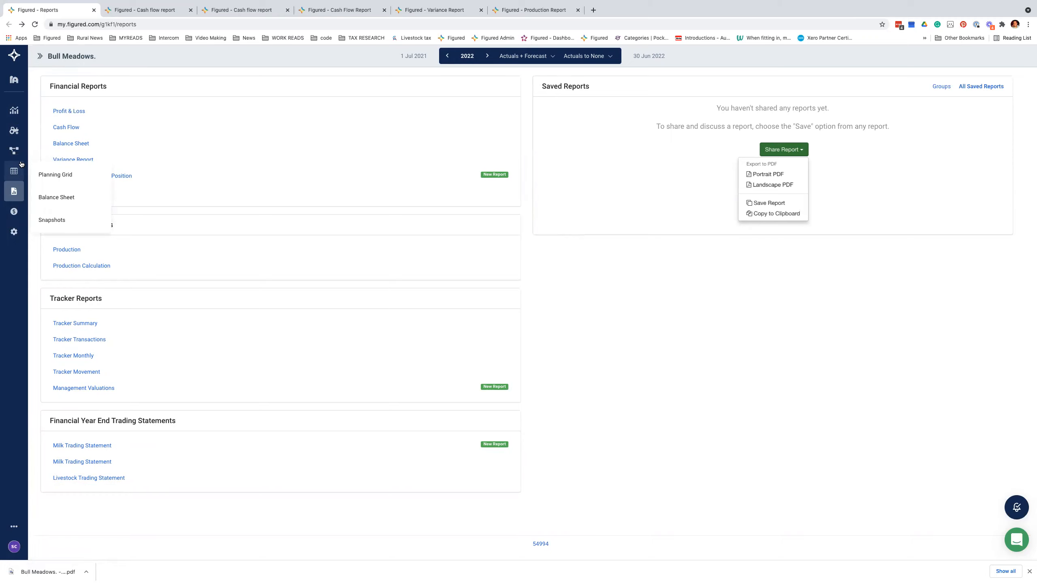
{"action": "left_click", "coordinate": [40, 56]}
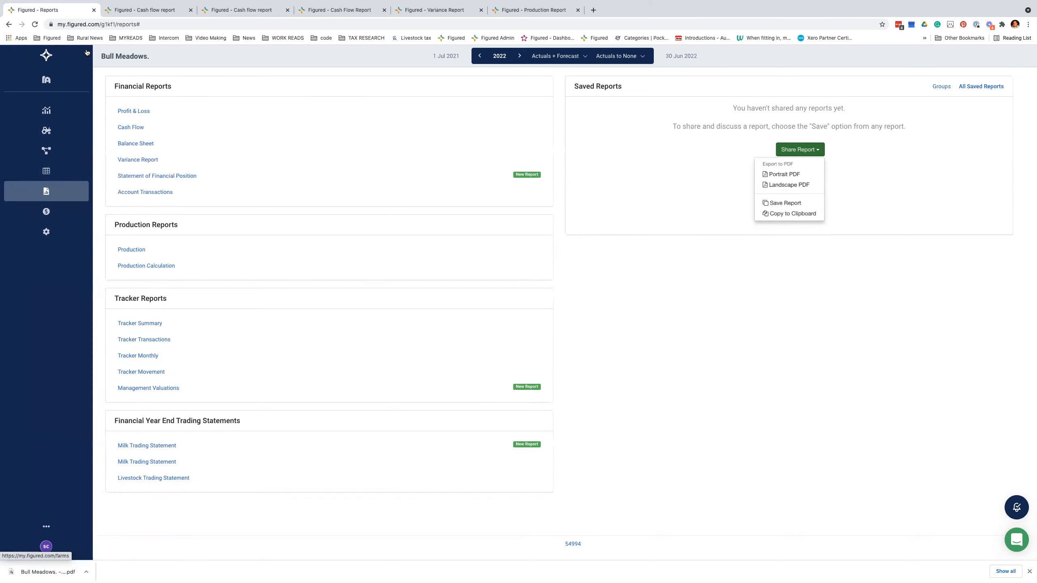
Step: Collapse the sidebar and switch to the Bull Meadows Cash Flow report ending 30 June 2022
{"action": "left_click", "coordinate": [88, 57]}
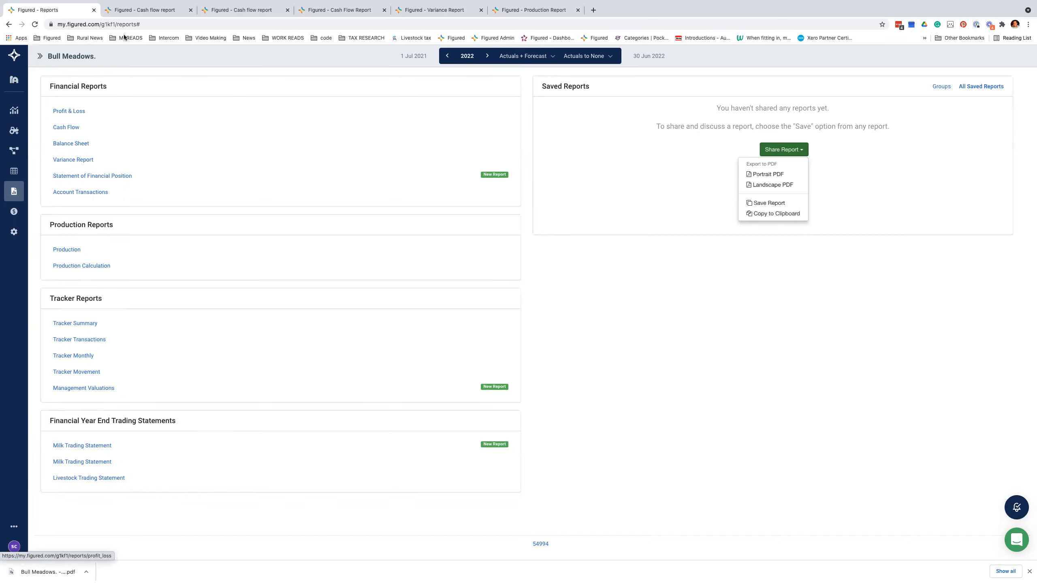
{"action": "left_click", "coordinate": [141, 9]}
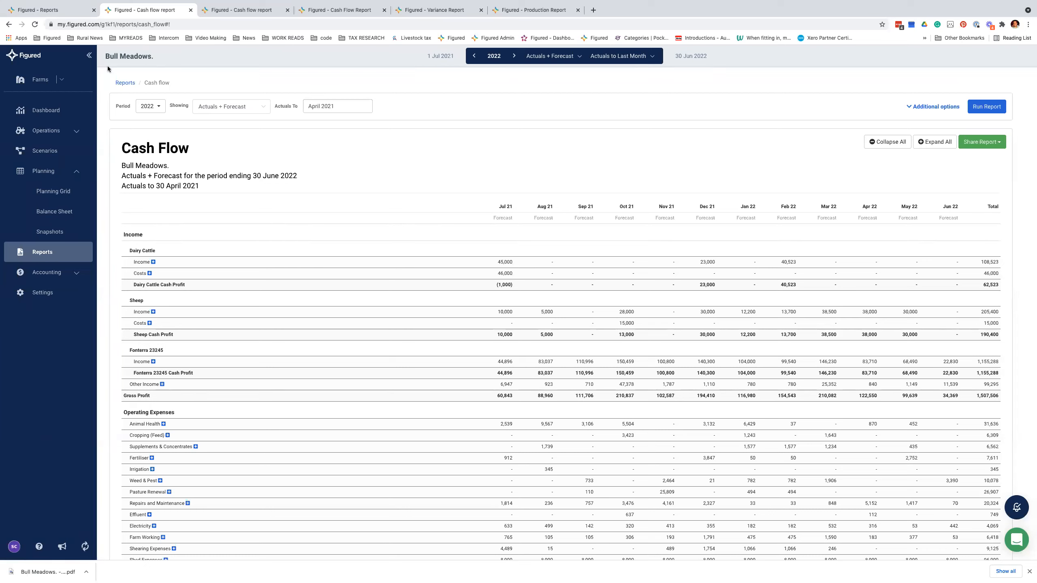
{"action": "left_click_drag", "start_coordinate": [413, 56], "coordinate": [705, 81]}
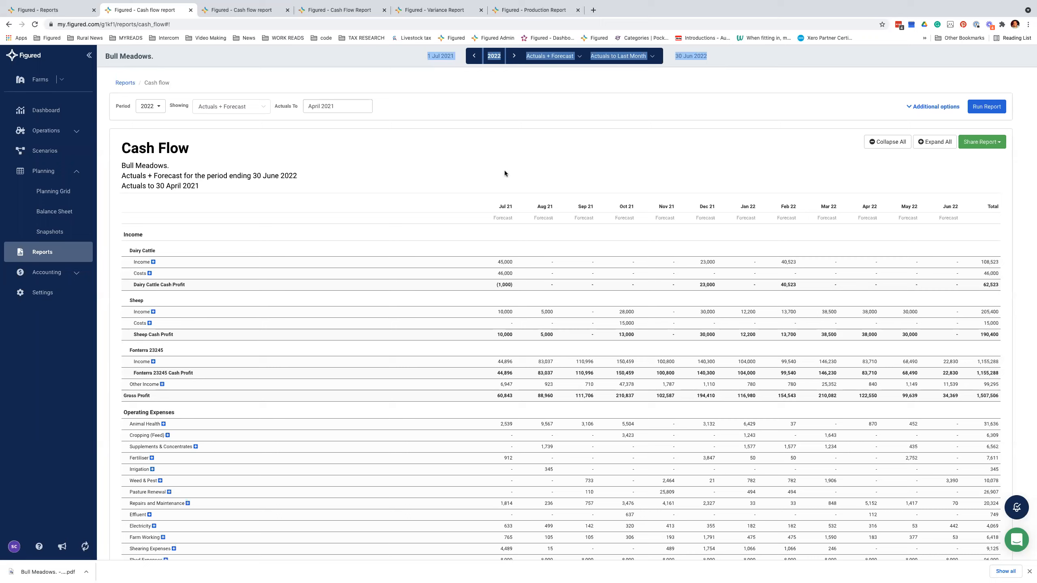
{"action": "left_click", "coordinate": [555, 98]}
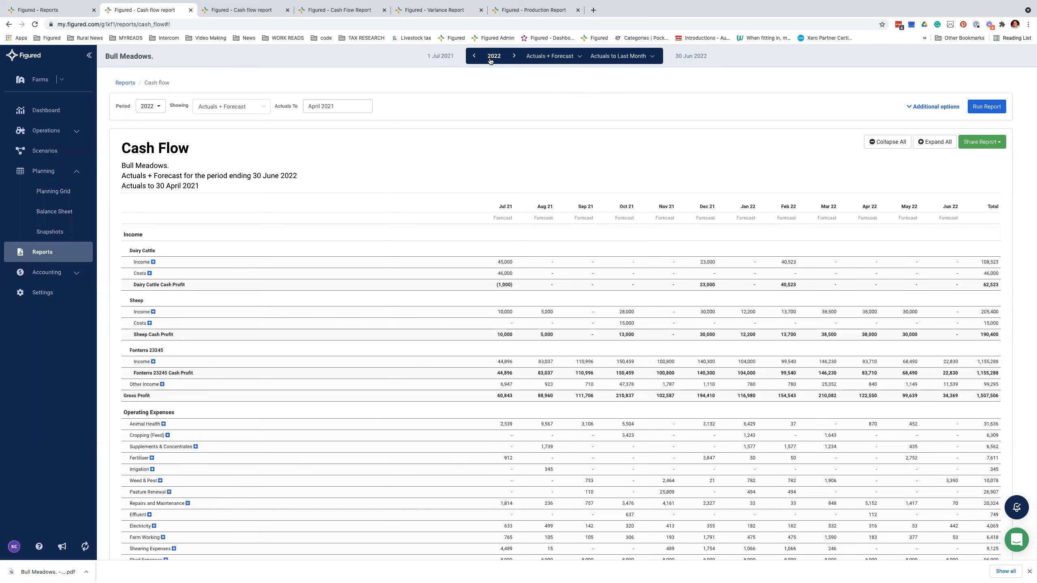
Step: Step the Cash Flow report back to 2021 and scroll through the actuals-to-April figures
{"action": "left_click", "coordinate": [474, 56]}
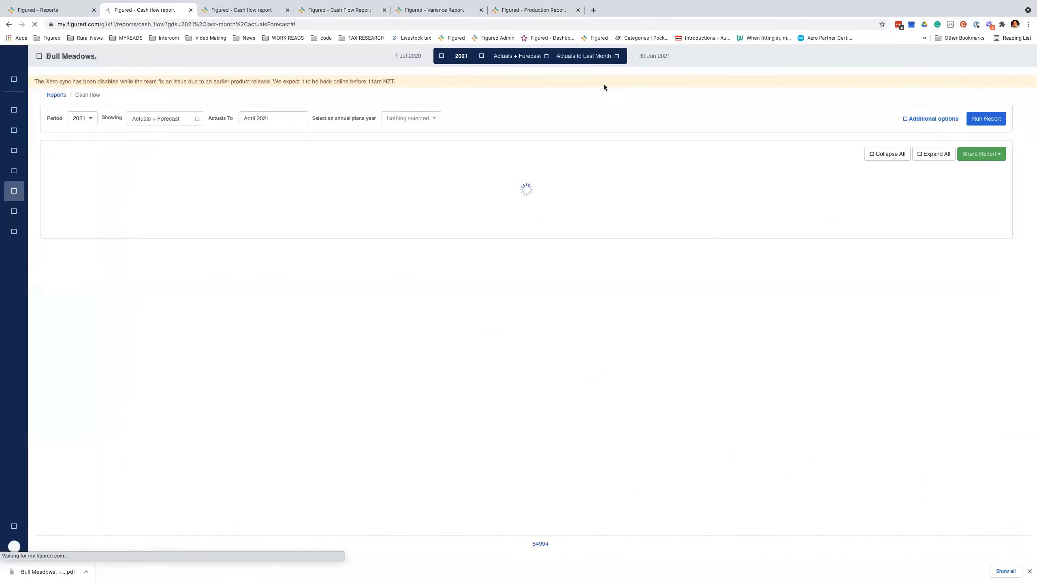
{"action": "left_click_drag", "start_coordinate": [900, 232], "coordinate": [503, 224]}
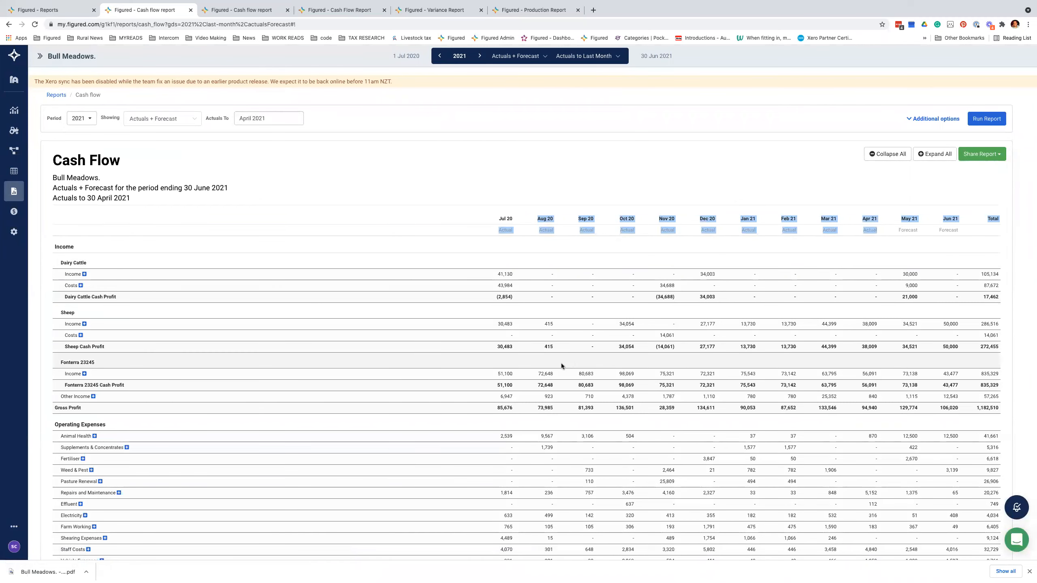
{"action": "scroll", "coordinate": [561, 363], "scroll_direction": "down", "scroll_amount": 3}
{"action": "scroll", "coordinate": [560, 363], "scroll_direction": "down", "scroll_amount": 1}
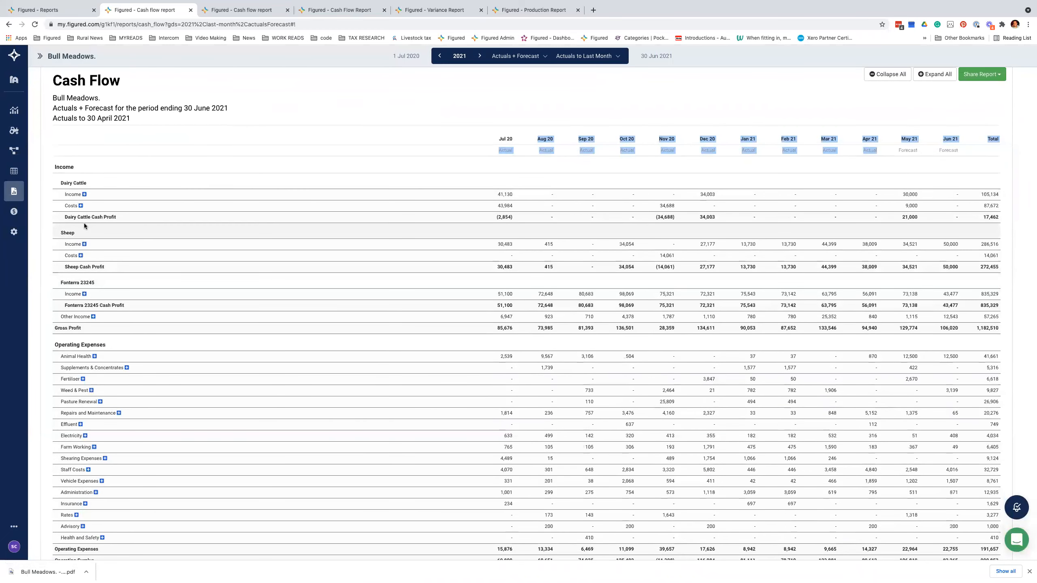
{"action": "scroll", "coordinate": [84, 225], "scroll_direction": "down", "scroll_amount": 5}
{"action": "scroll", "coordinate": [85, 226], "scroll_direction": "down", "scroll_amount": 2}
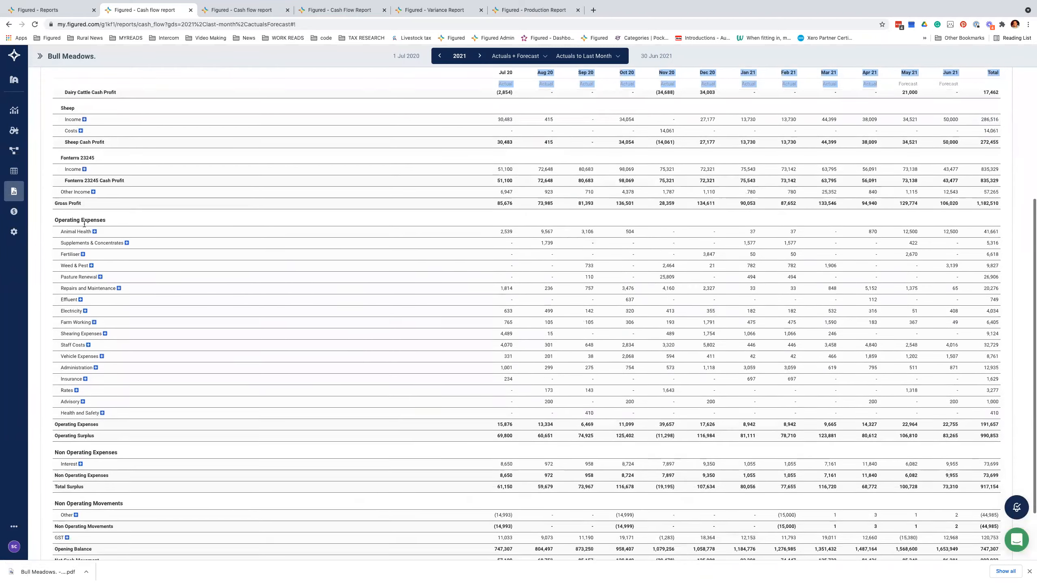
{"action": "scroll", "coordinate": [84, 225], "scroll_direction": "up", "scroll_amount": 10}
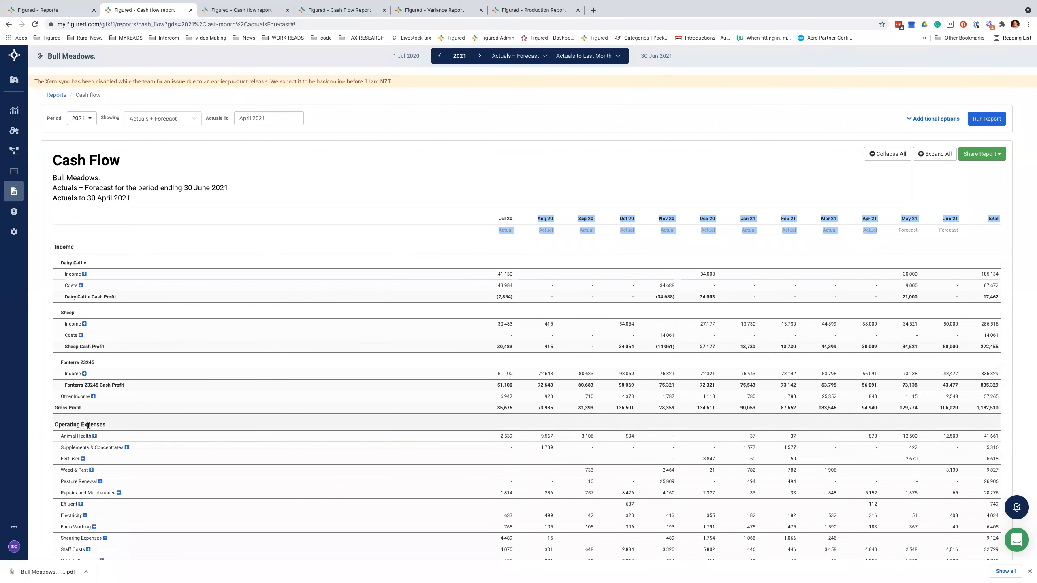
{"action": "scroll", "coordinate": [249, 385], "scroll_direction": "down", "scroll_amount": 3}
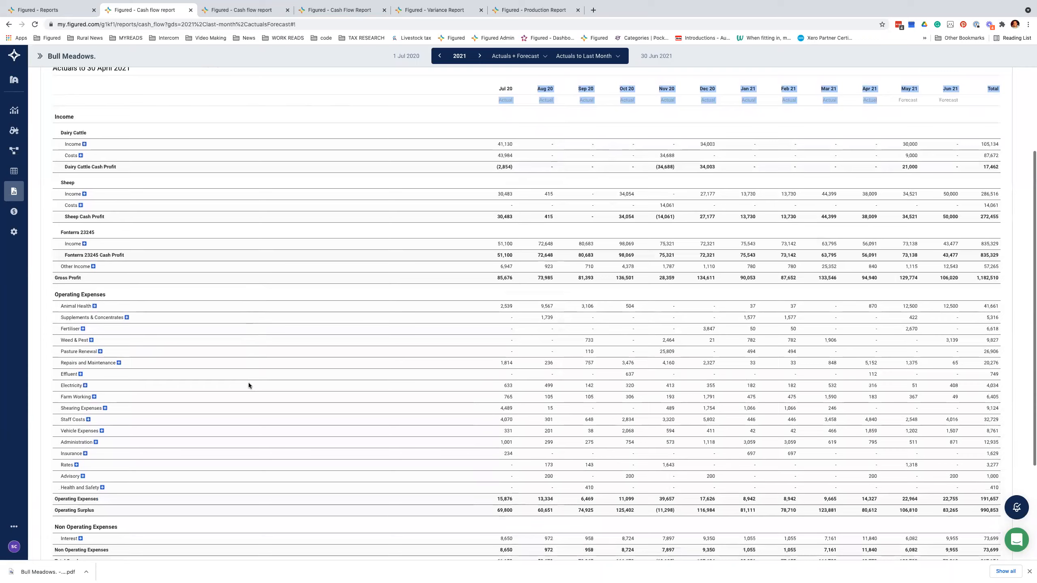
{"action": "scroll", "coordinate": [249, 385], "scroll_direction": "up", "scroll_amount": 3}
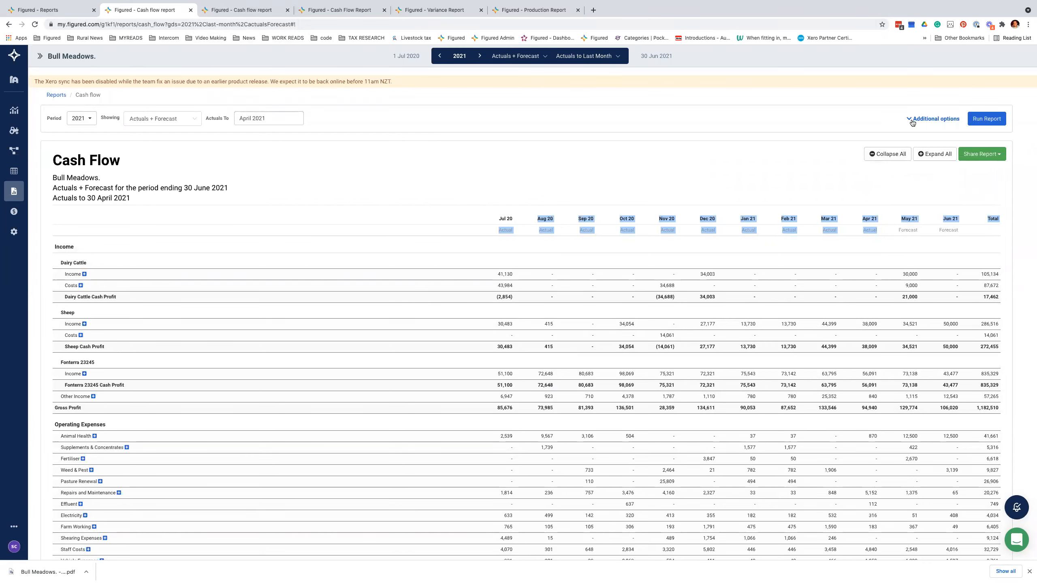
Step: Show the additional report options and confirm the report period stays 2021
{"action": "left_click", "coordinate": [933, 119]}
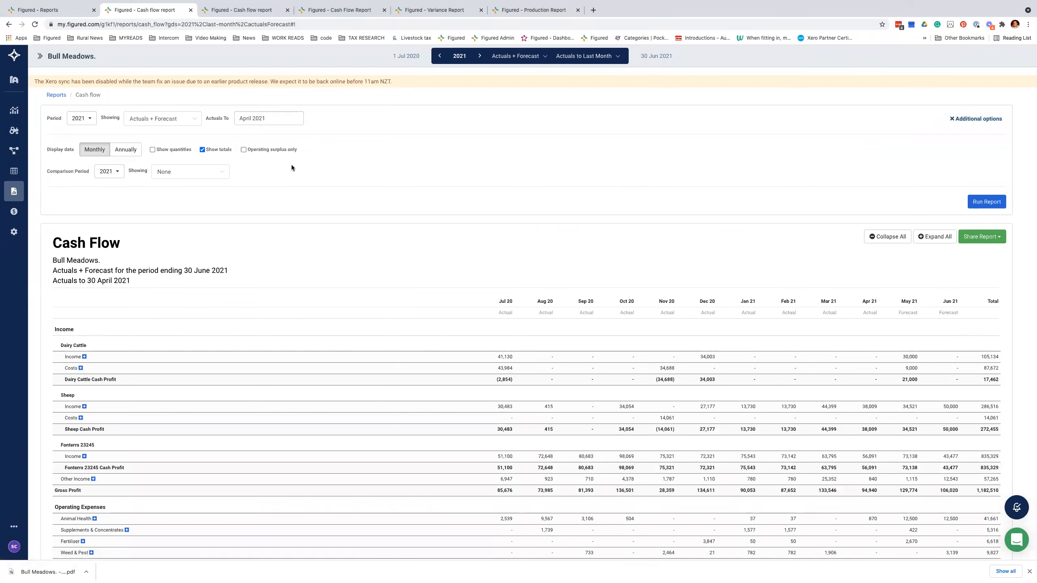
{"action": "left_click", "coordinate": [81, 117]}
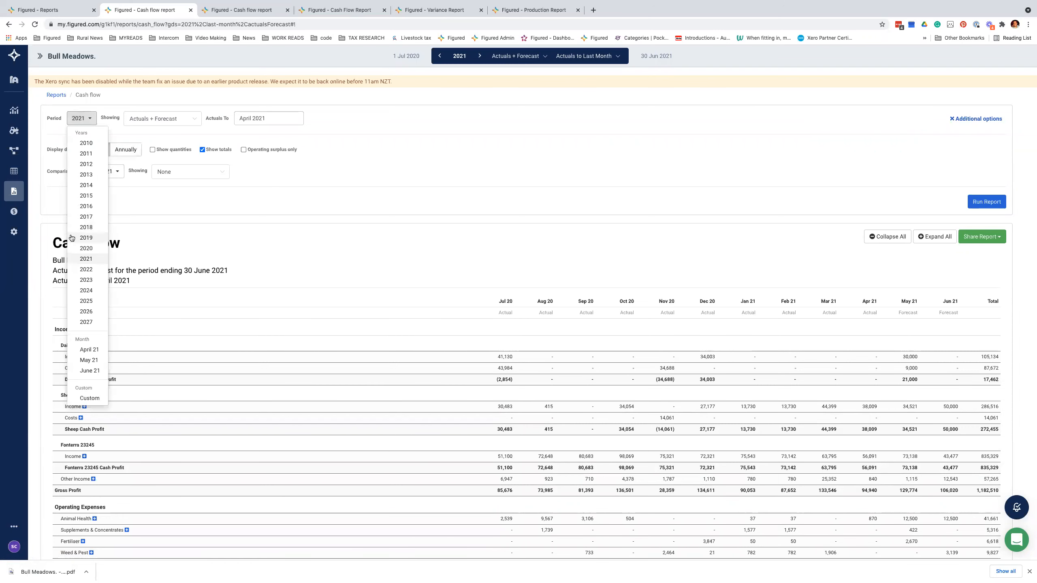
{"action": "scroll", "coordinate": [84, 338], "scroll_direction": "down", "scroll_amount": 1}
{"action": "left_click", "coordinate": [331, 173]}
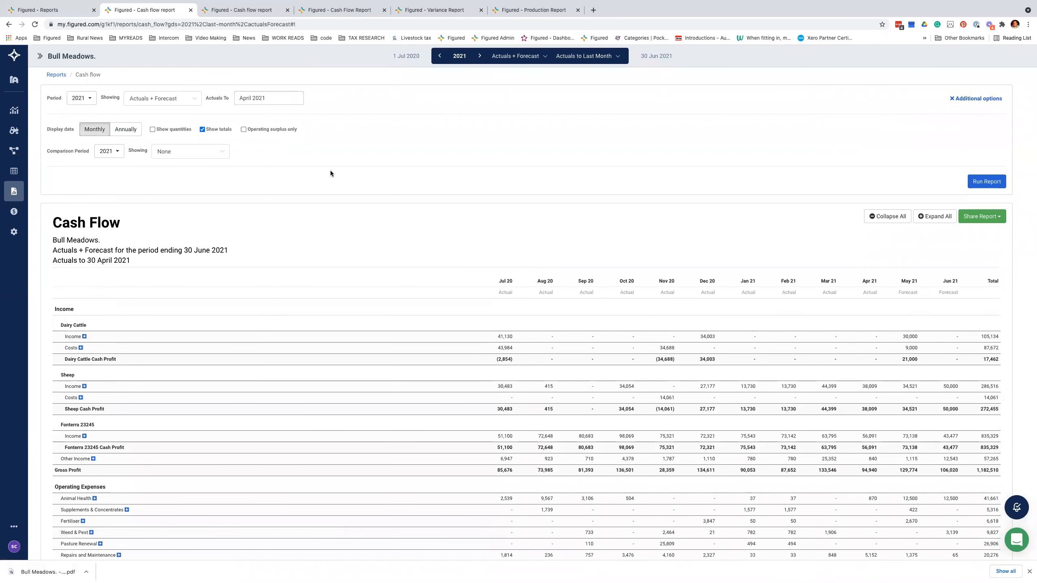
{"action": "left_click", "coordinate": [83, 100]}
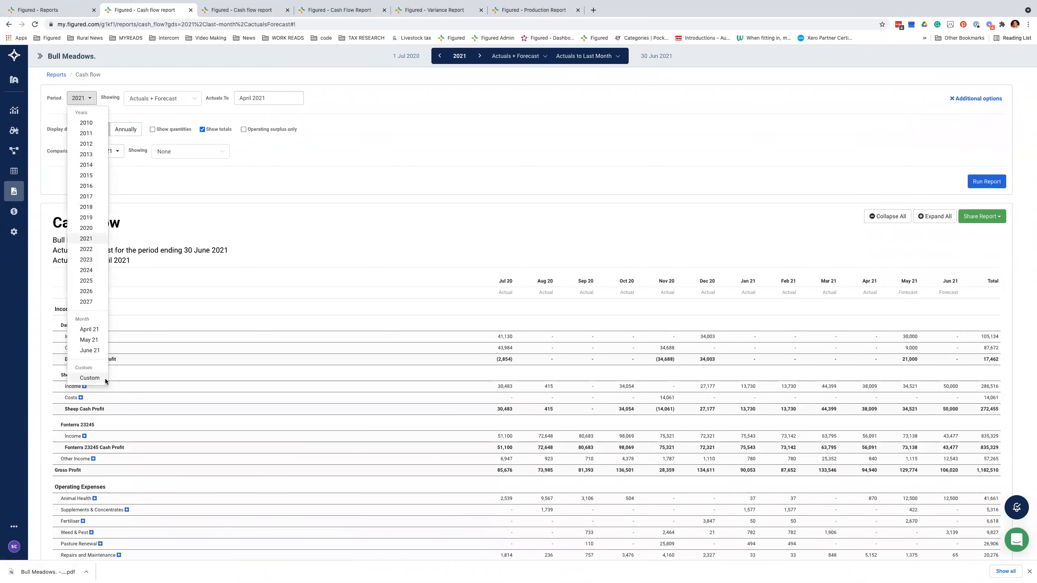
{"action": "left_click", "coordinate": [258, 155]}
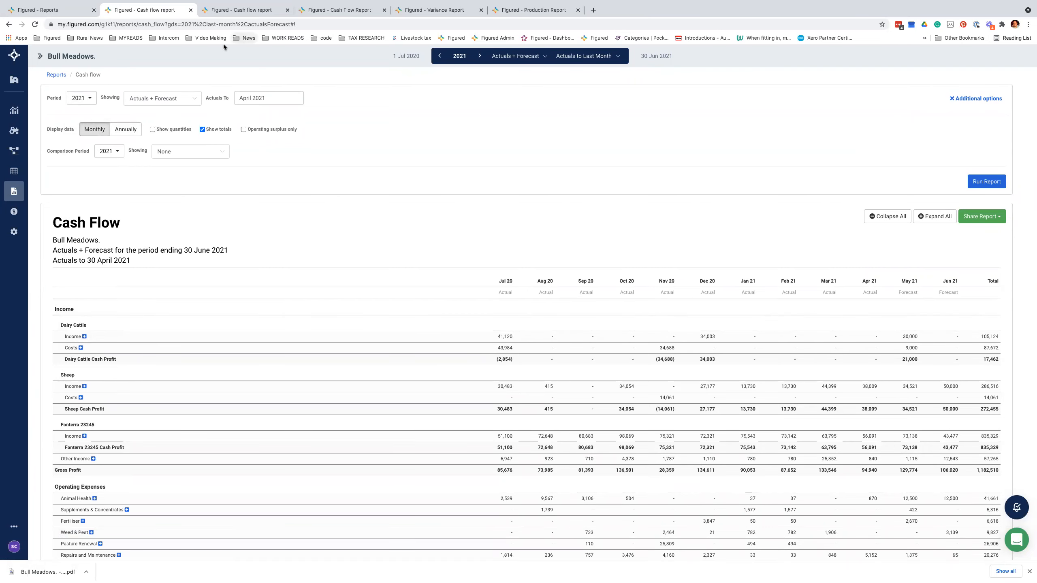
Step: Check the annual cash flow tab, then reload the 2021 monthly Cash Flow report
{"action": "left_click", "coordinate": [233, 11]}
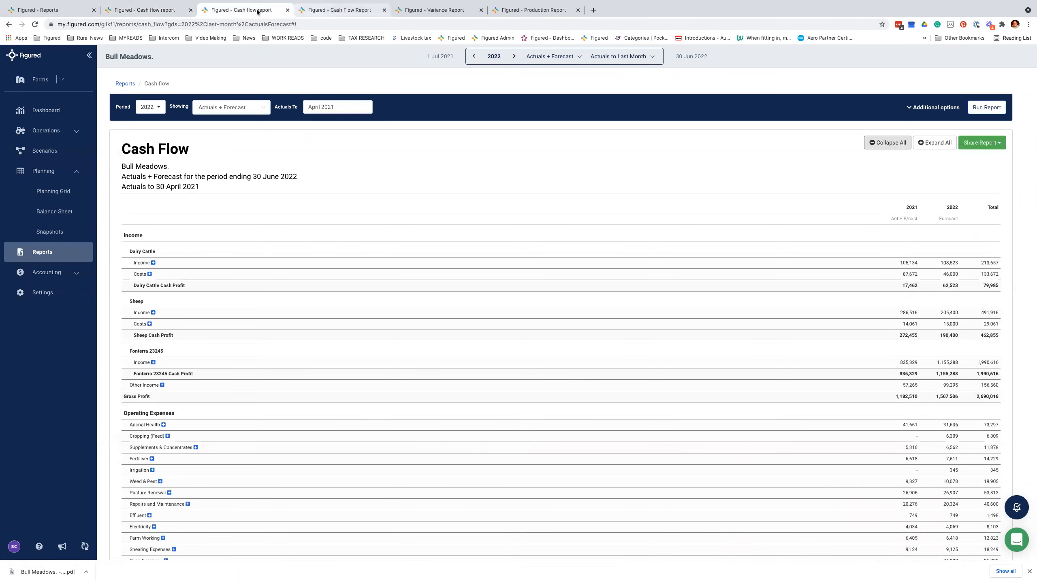
{"action": "left_click", "coordinate": [340, 11]}
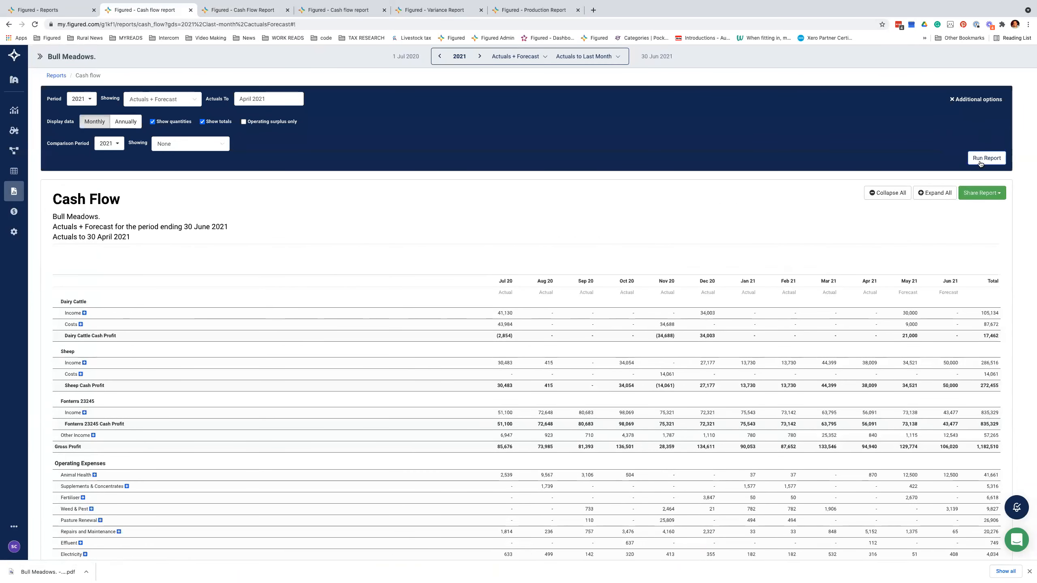
{"action": "key", "text": "super+r"}
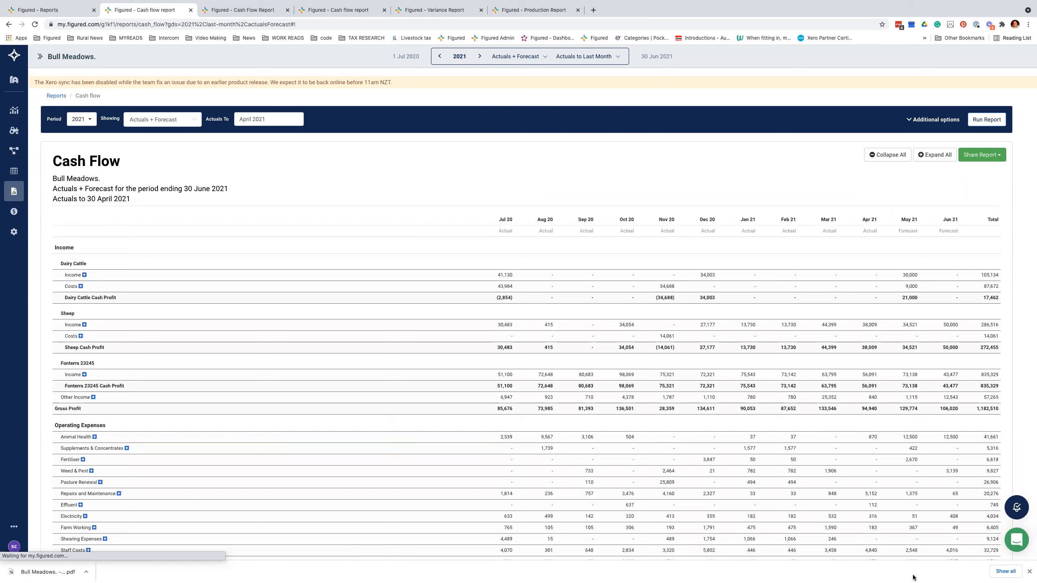
Step: Dismiss the download bar, re-run the report and reveal its additional options
{"action": "left_click", "coordinate": [1028, 571]}
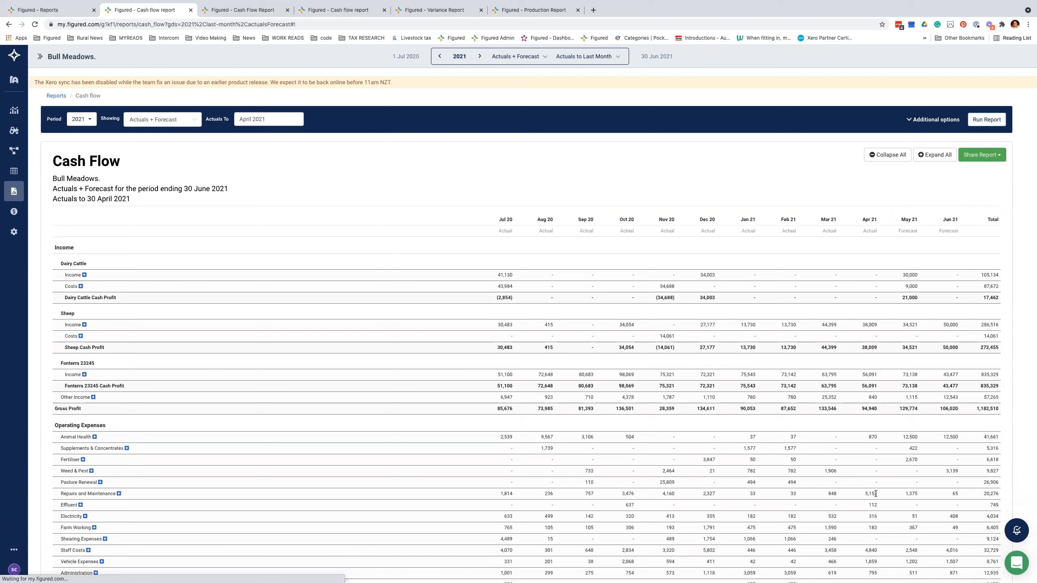
{"action": "left_click", "coordinate": [984, 122]}
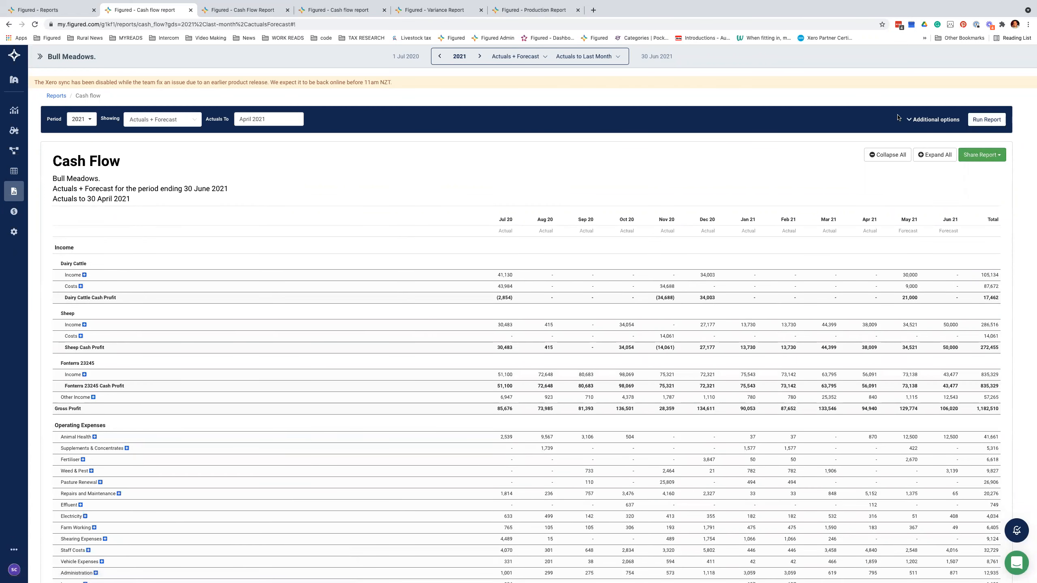
{"action": "left_click", "coordinate": [909, 120]}
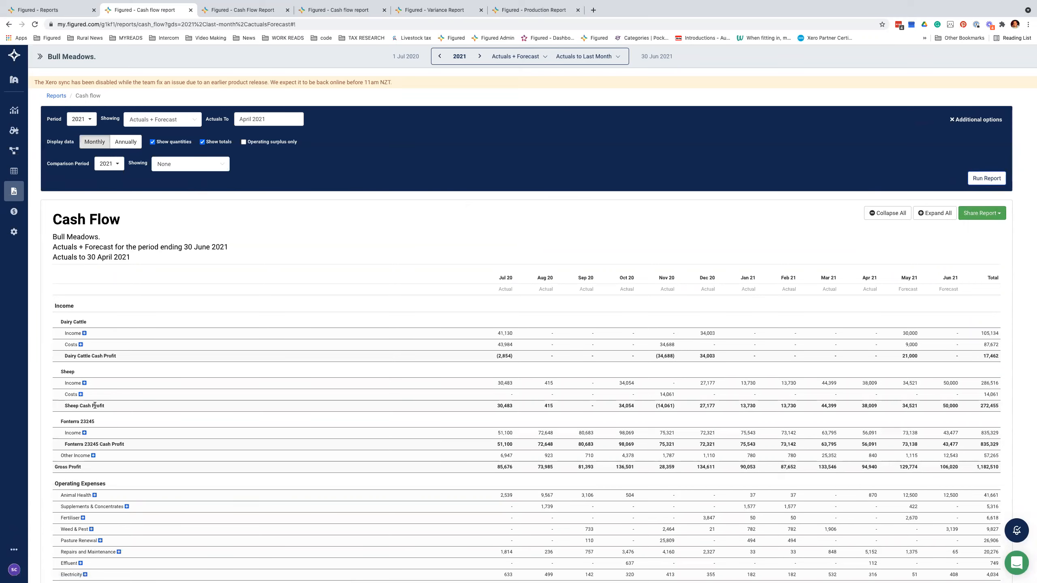
{"action": "scroll", "coordinate": [94, 446], "scroll_direction": "down", "scroll_amount": 1}
Step: Expand Other Income, Fonterra Income and Dairy Cattle Income into individual items and quantities
{"action": "left_click", "coordinate": [93, 444]}
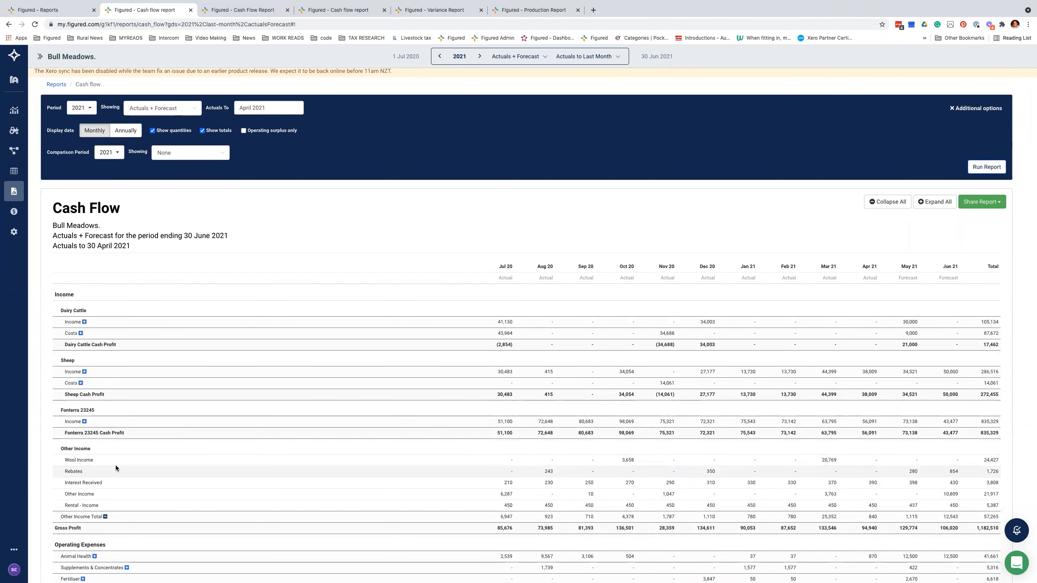
{"action": "left_click", "coordinate": [84, 422]}
{"action": "left_click_drag", "start_coordinate": [481, 448], "coordinate": [989, 451]}
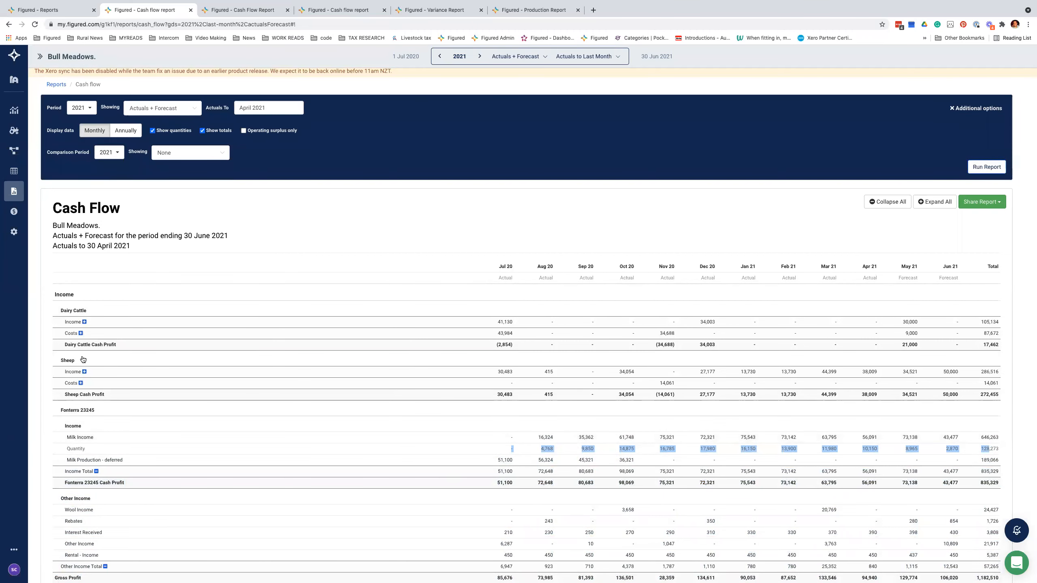
{"action": "left_click", "coordinate": [85, 322]}
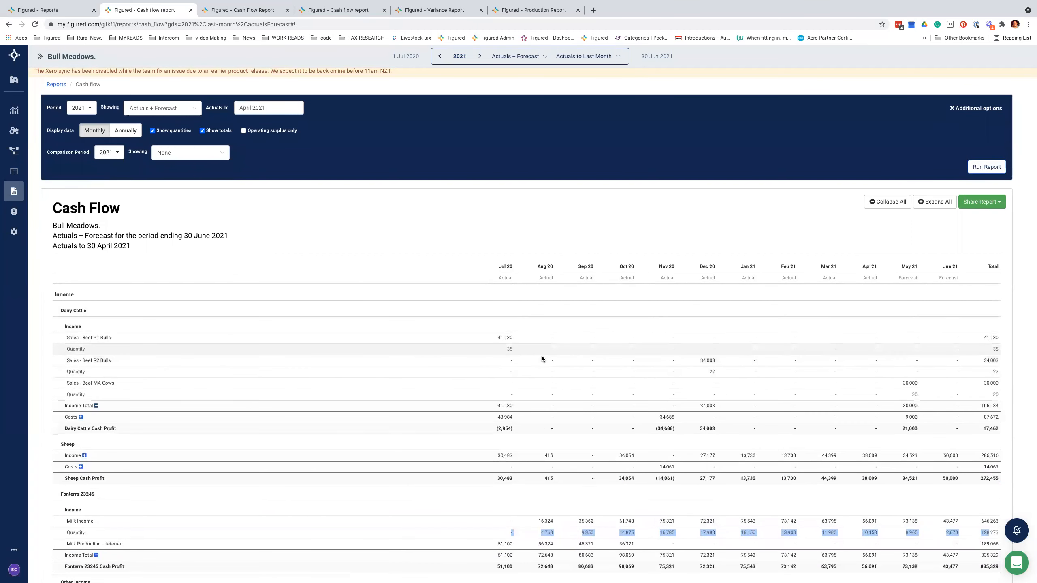
{"action": "scroll", "coordinate": [856, 374], "scroll_direction": "up", "scroll_amount": 10}
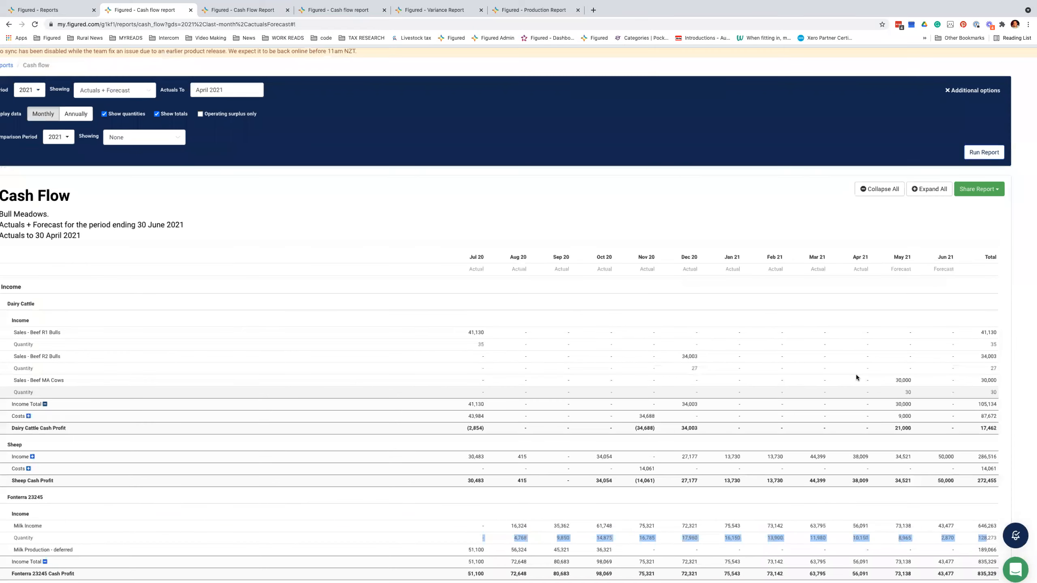
{"action": "scroll", "coordinate": [747, 369], "scroll_direction": "down", "scroll_amount": 1}
{"action": "scroll", "coordinate": [747, 370], "scroll_direction": "down", "scroll_amount": 10}
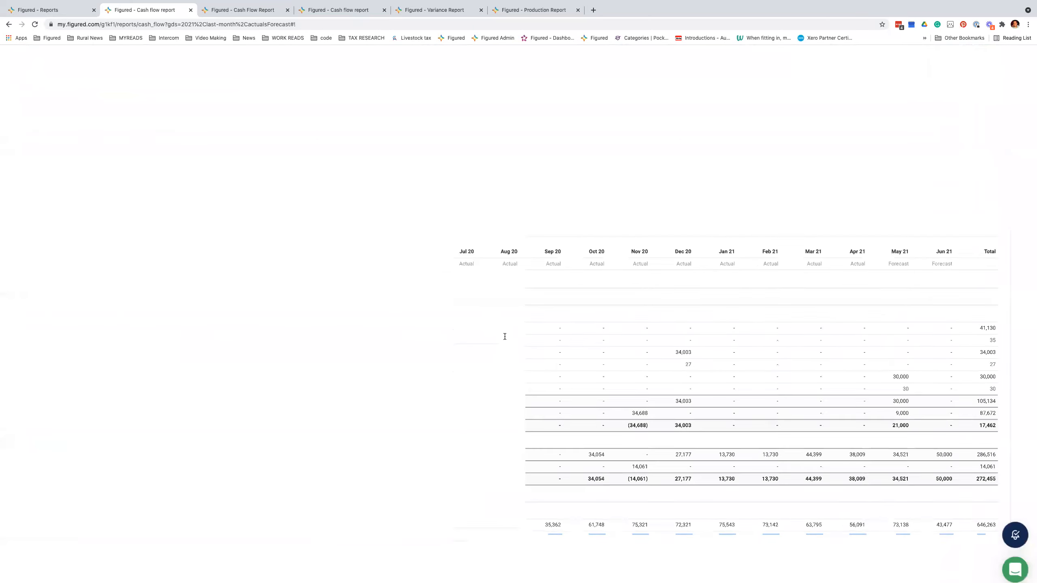
Step: Glance at the other cash flow reports, then return to the 2021 monthly report
{"action": "left_click", "coordinate": [243, 8]}
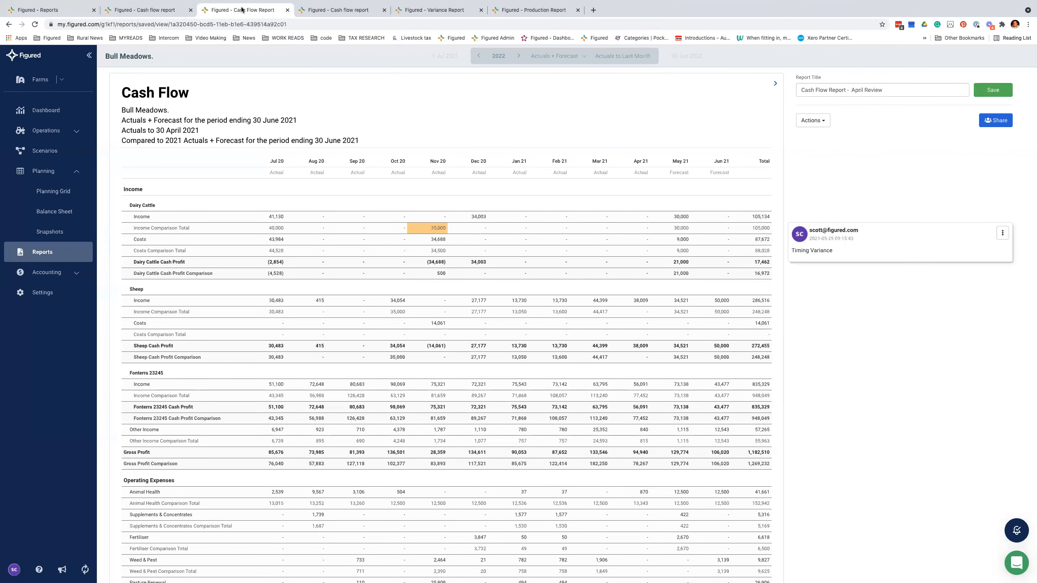
{"action": "left_click", "coordinate": [306, 10]}
{"action": "left_click", "coordinate": [145, 9]}
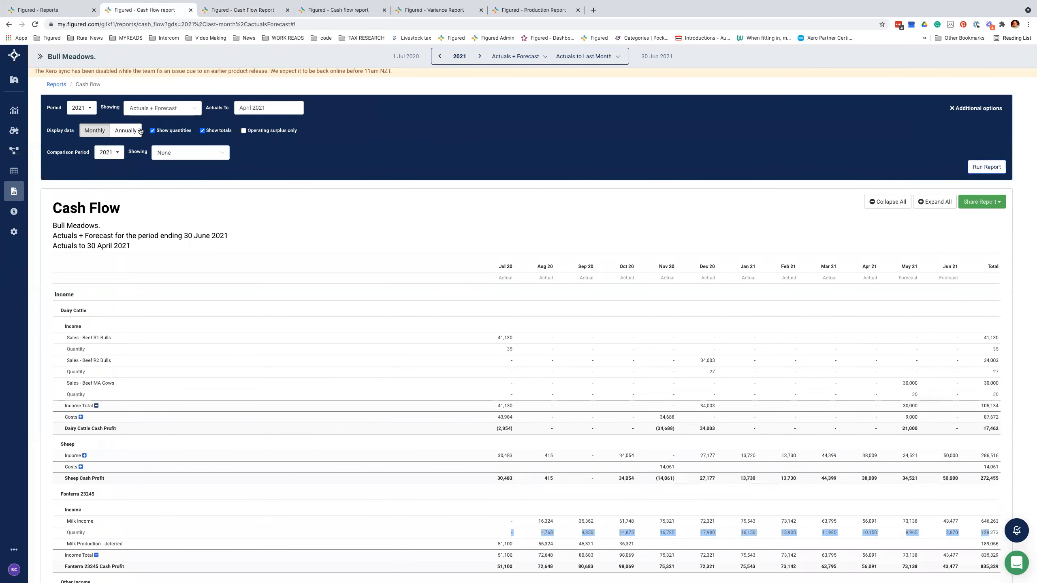
Step: Compare against the Winter 2021 (Annual Plan) snapshot, then switch to the April Review saved report
{"action": "left_click", "coordinate": [166, 115]}
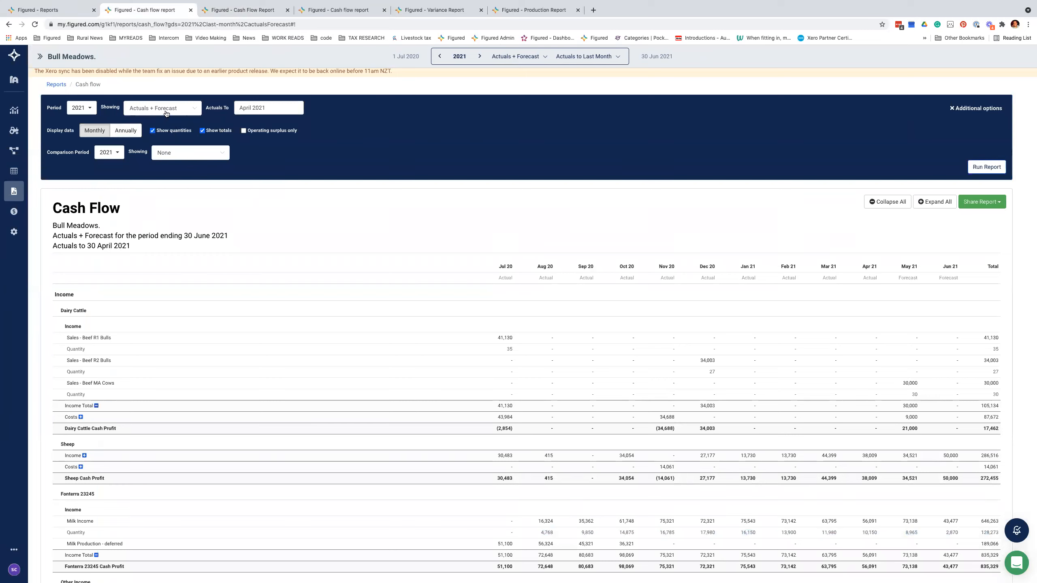
{"action": "left_click", "coordinate": [166, 115]}
{"action": "left_click", "coordinate": [163, 155]}
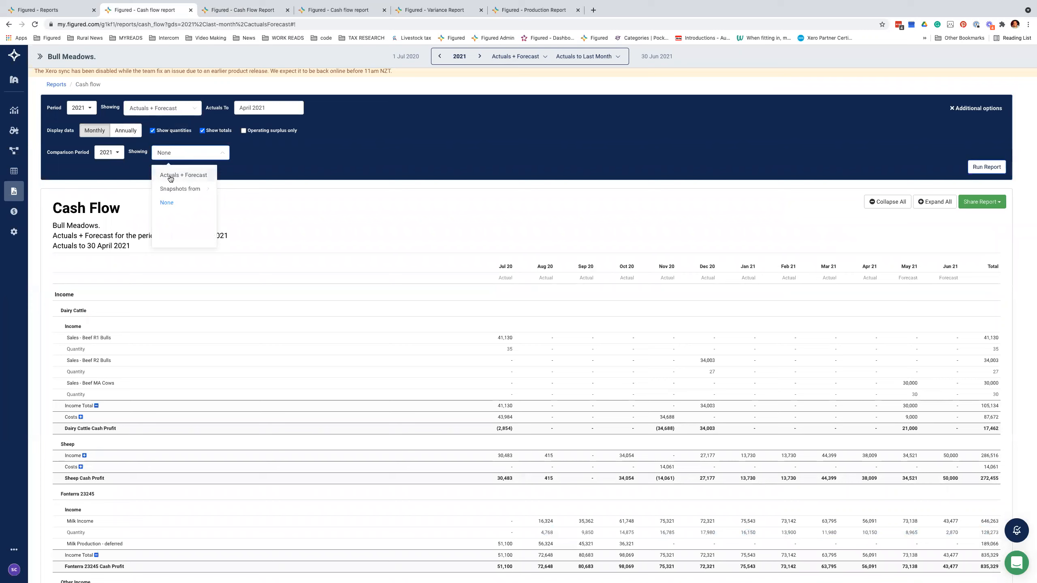
{"action": "mouse_move", "coordinate": [209, 188]}
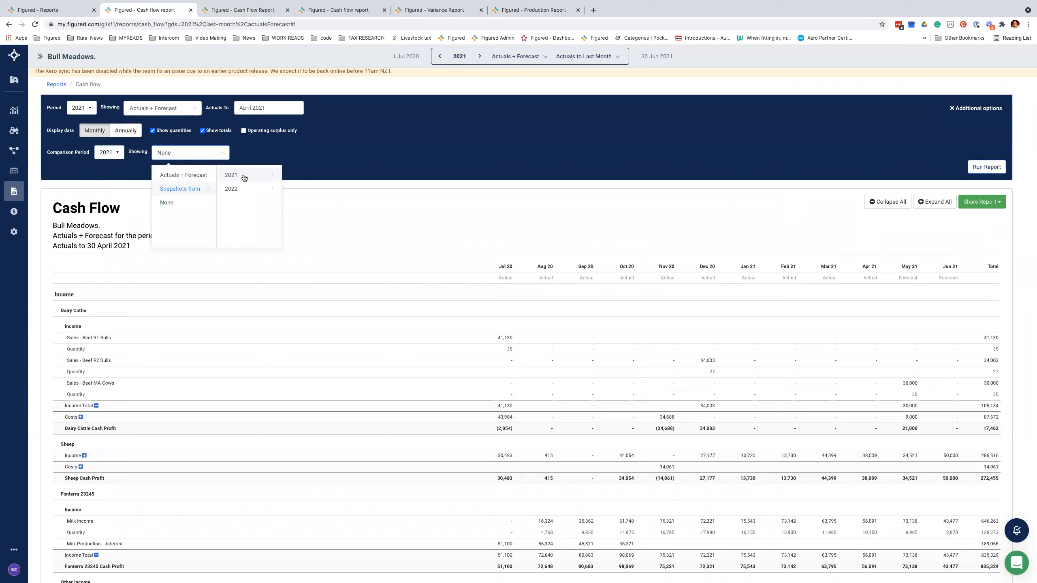
{"action": "mouse_move", "coordinate": [243, 177]}
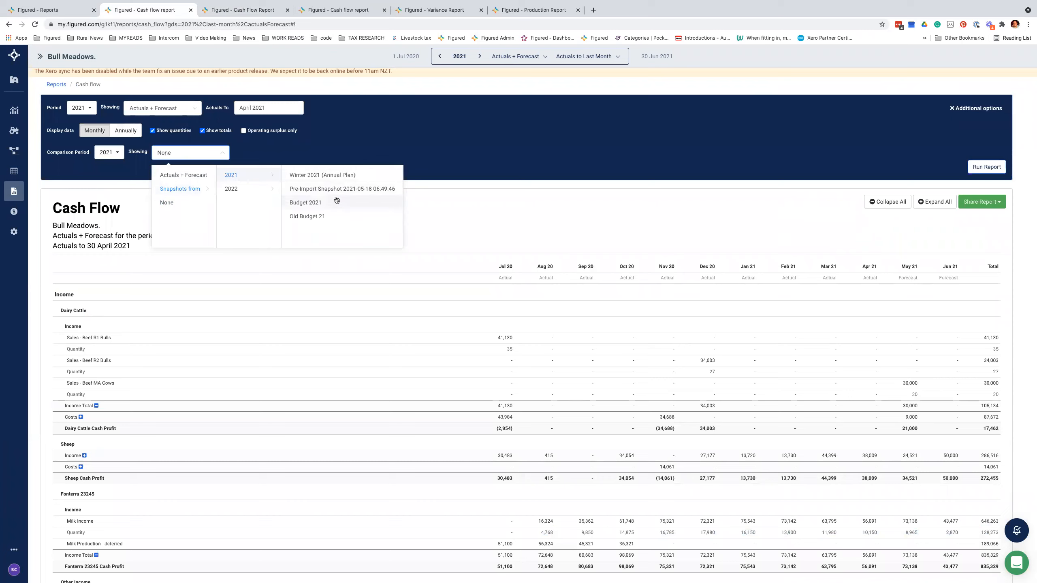
{"action": "left_click", "coordinate": [326, 175]}
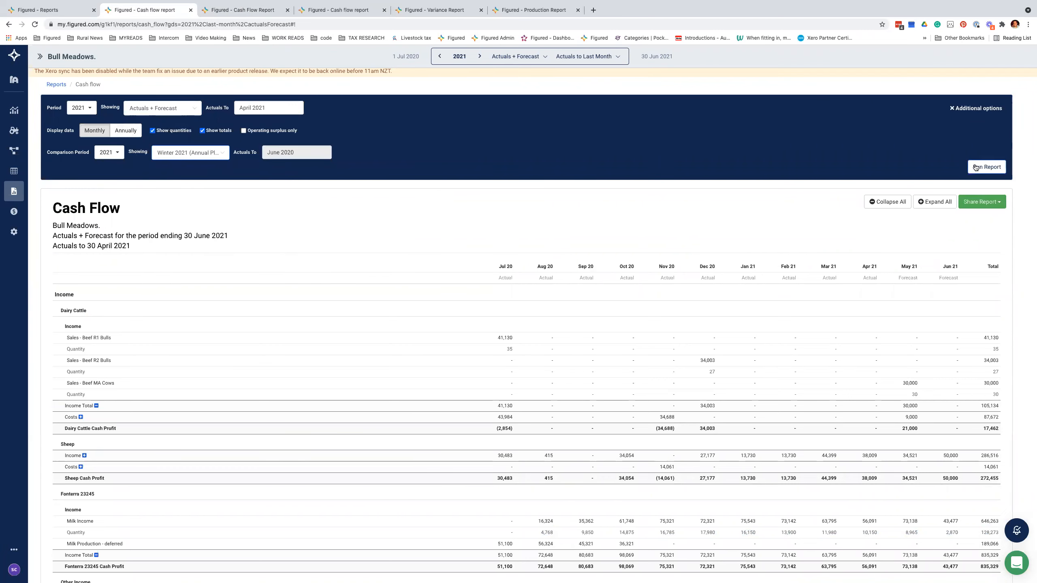
{"action": "left_click", "coordinate": [250, 10]}
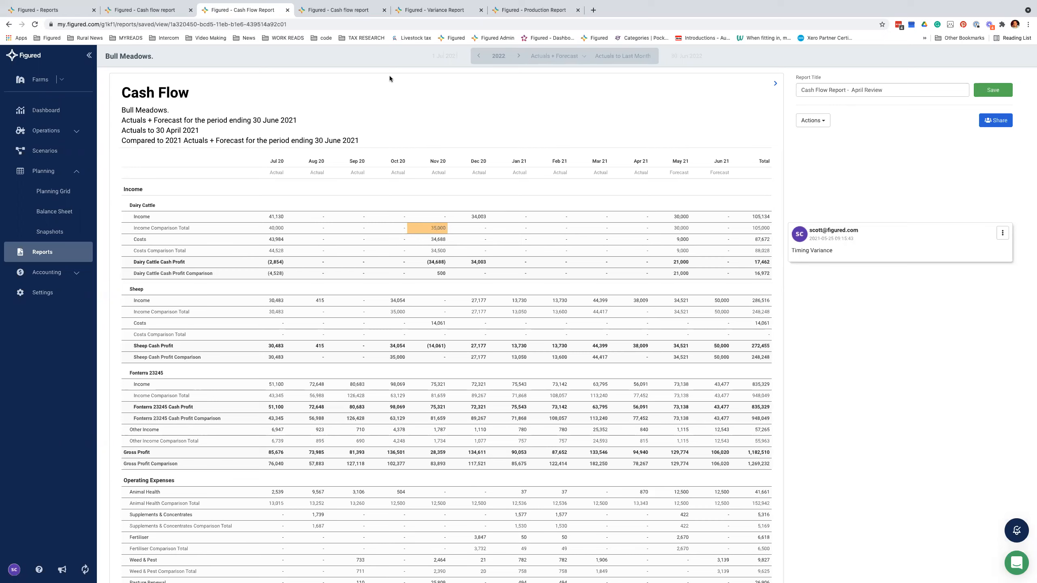
Step: Export the April Review report as a portrait PDF and open the downloaded file
{"action": "left_click", "coordinate": [825, 121]}
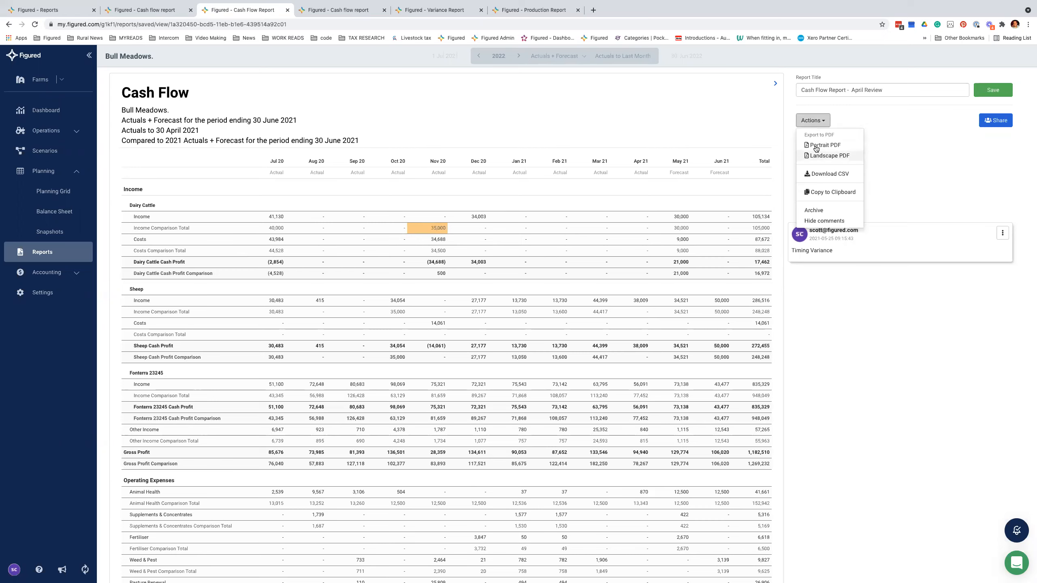
{"action": "left_click", "coordinate": [797, 168]}
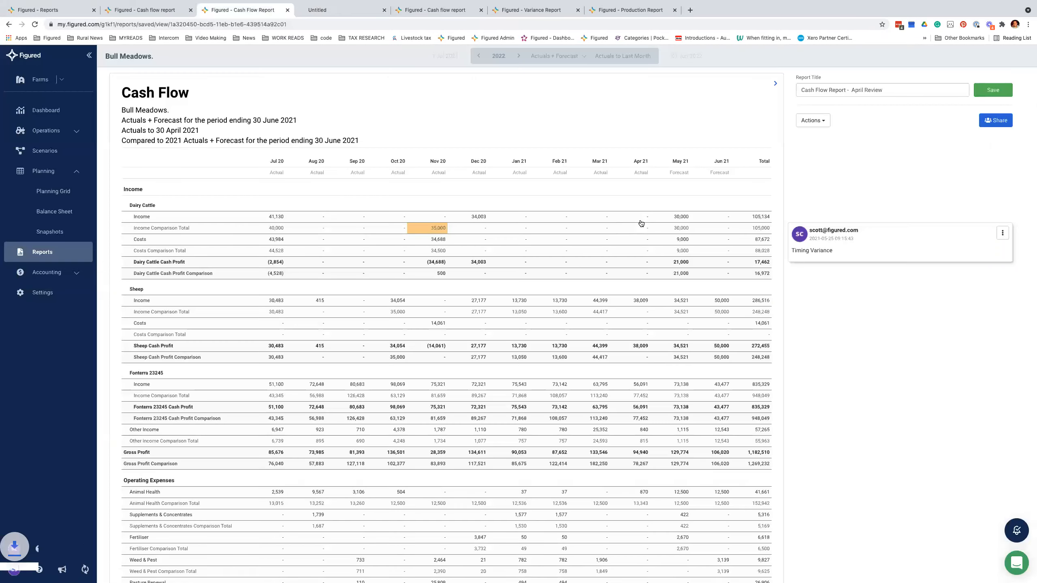
{"action": "left_click", "coordinate": [63, 573]}
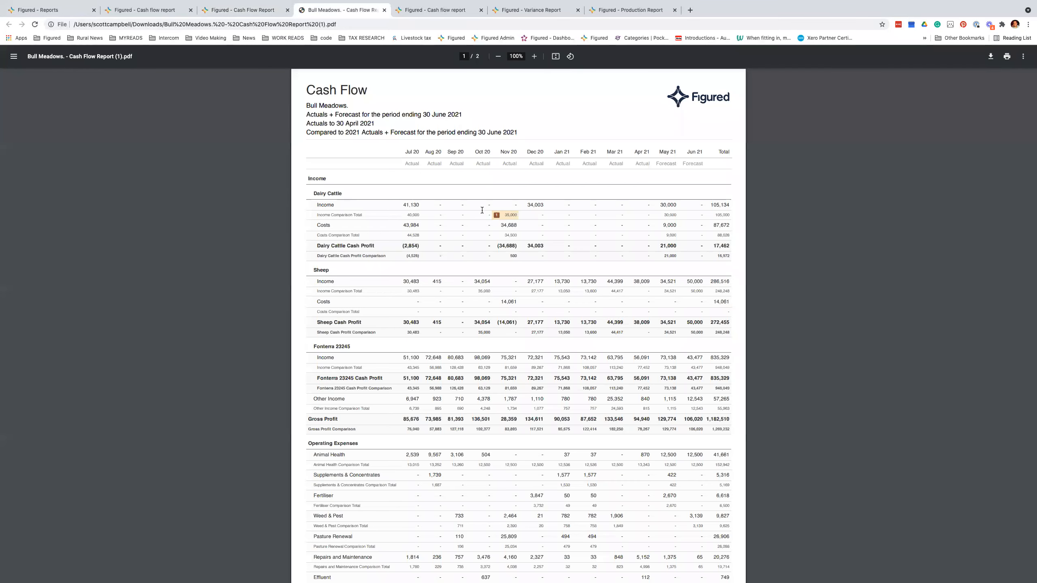
Step: Scroll through the exported Bull Meadows PDF, then return to the two-year Cash Flow report
{"action": "scroll", "coordinate": [516, 223], "scroll_direction": "down", "scroll_amount": 20}
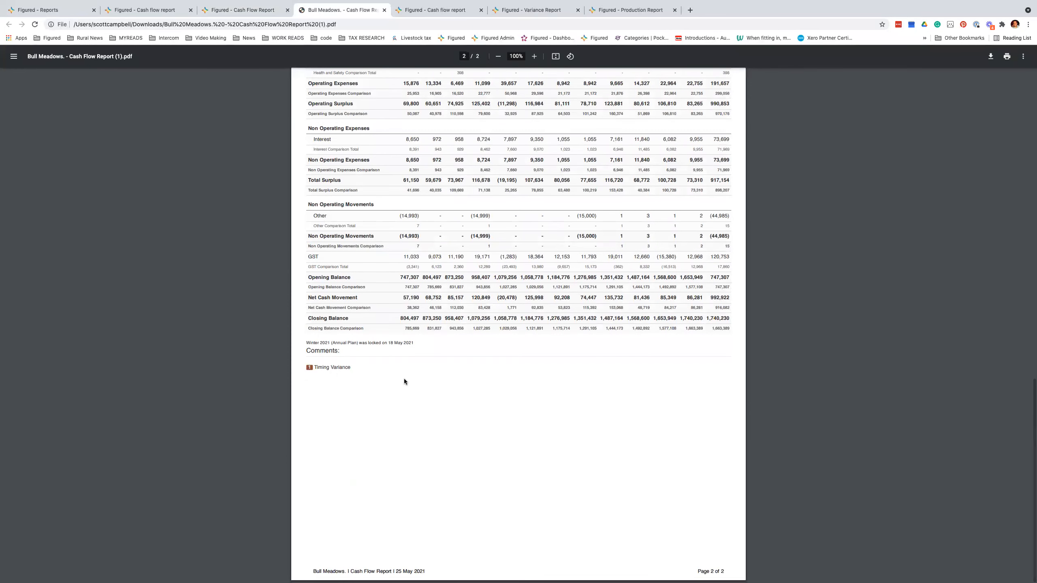
{"action": "scroll", "coordinate": [269, 102], "scroll_direction": "up", "scroll_amount": 1}
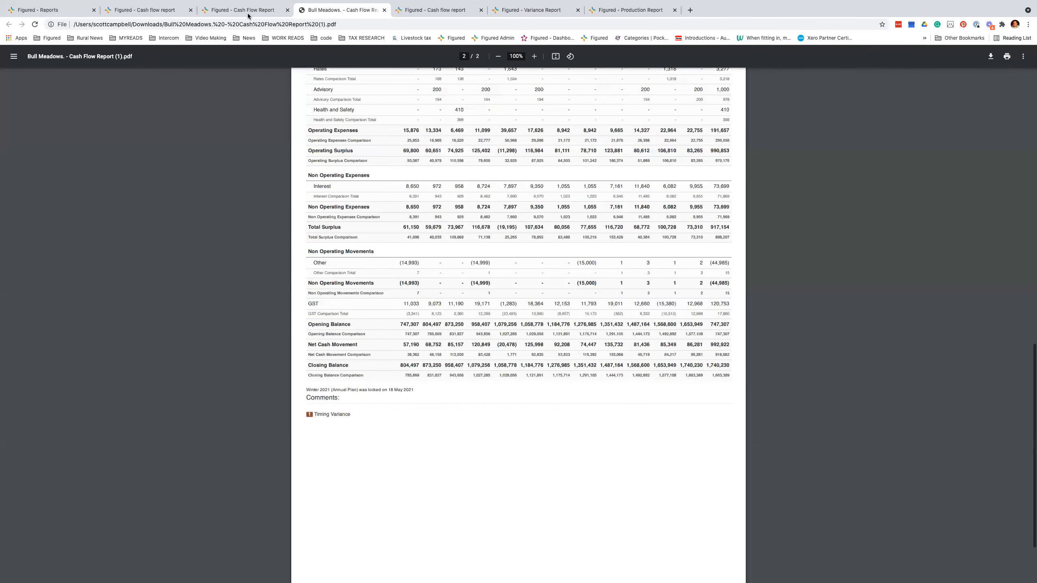
{"action": "scroll", "coordinate": [397, 74], "scroll_direction": "up", "scroll_amount": 1}
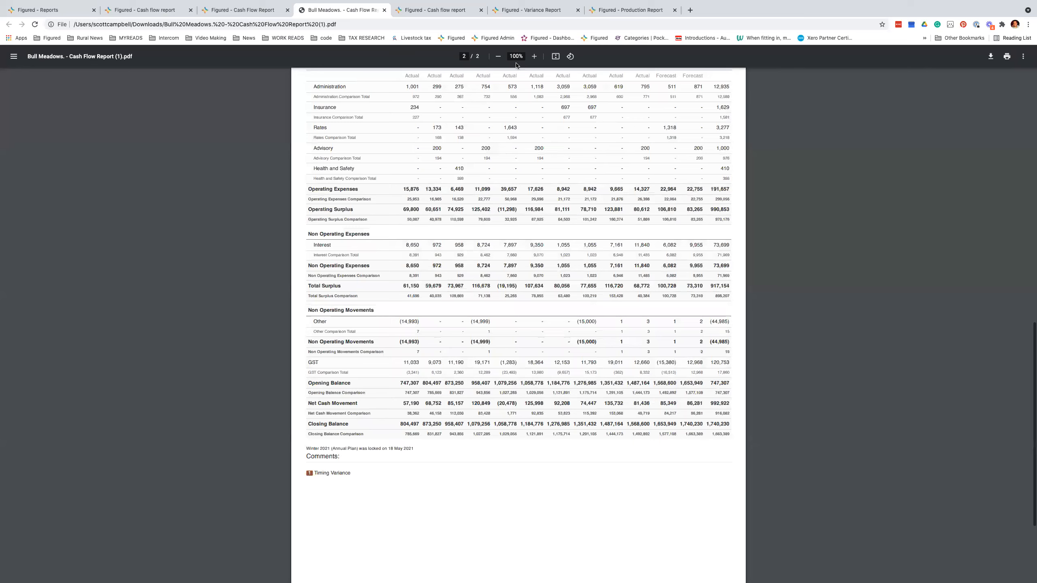
{"action": "scroll", "coordinate": [516, 64], "scroll_direction": "up", "scroll_amount": 5}
{"action": "scroll", "coordinate": [516, 65], "scroll_direction": "up", "scroll_amount": 4}
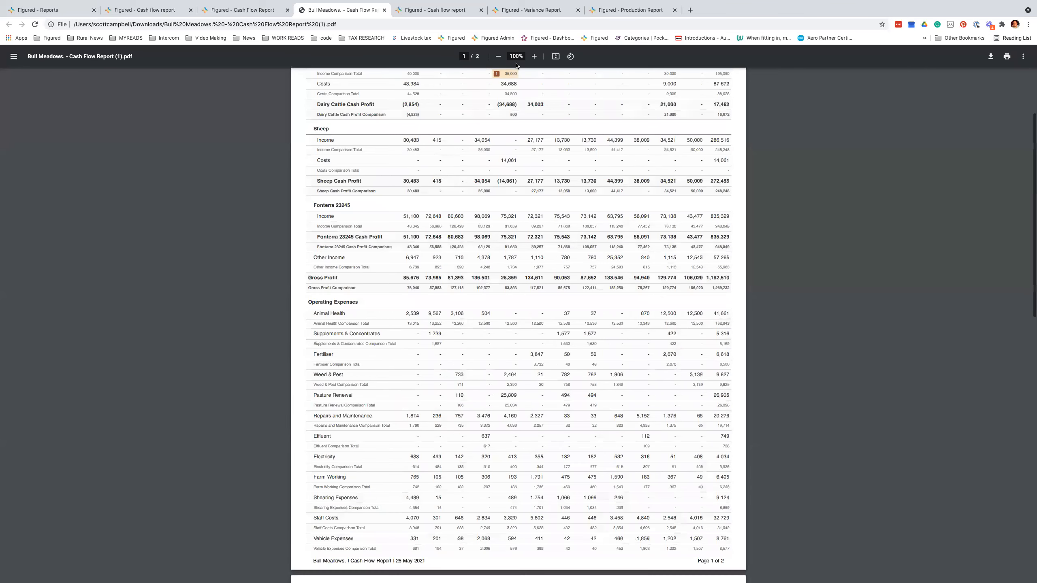
{"action": "key", "text": "ctrl+shift+Tab"}
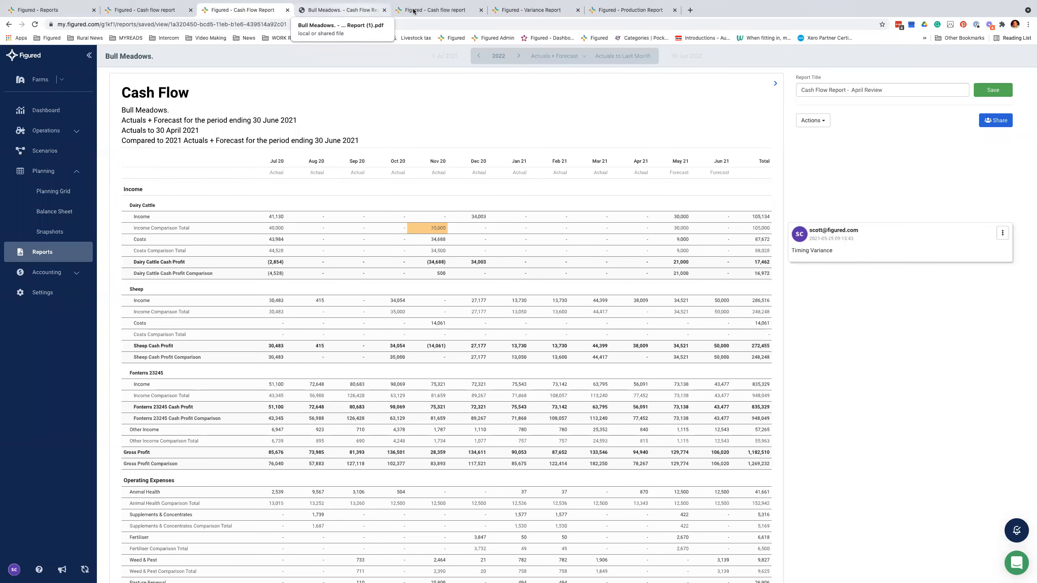
{"action": "left_click", "coordinate": [367, 10]}
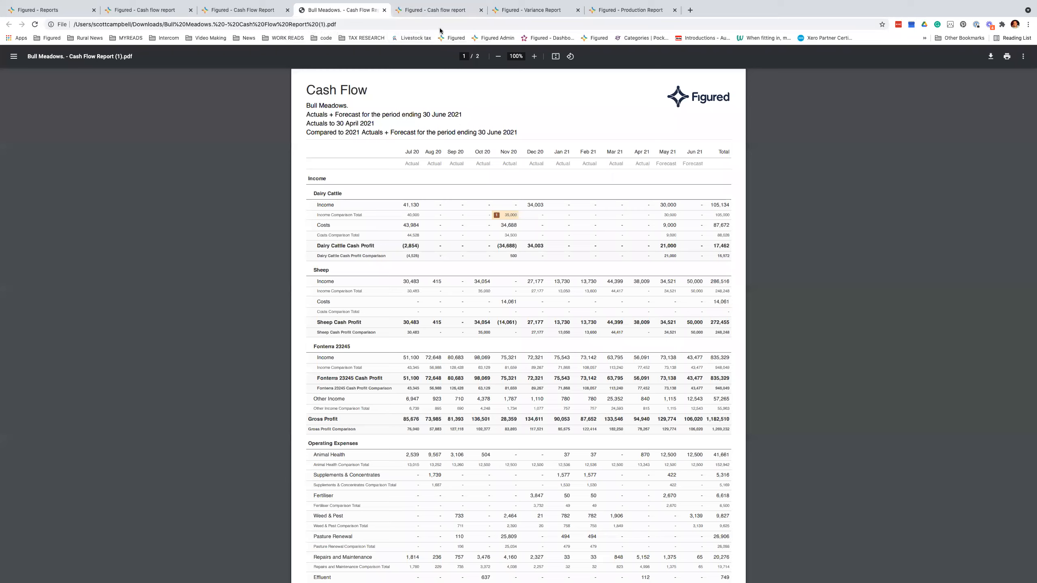
{"action": "left_click", "coordinate": [417, 12]}
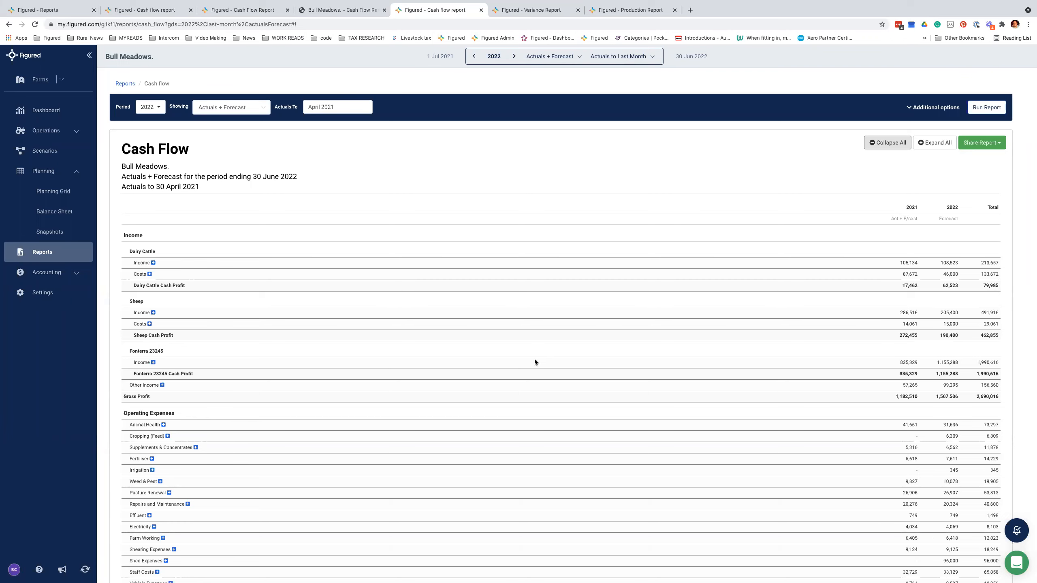
Step: Review the two-year cash flow down to the 2,825,705 closing balance and open the Share Report options
{"action": "scroll", "coordinate": [535, 359], "scroll_direction": "down", "scroll_amount": 3}
{"action": "scroll", "coordinate": [534, 358], "scroll_direction": "down", "scroll_amount": 5}
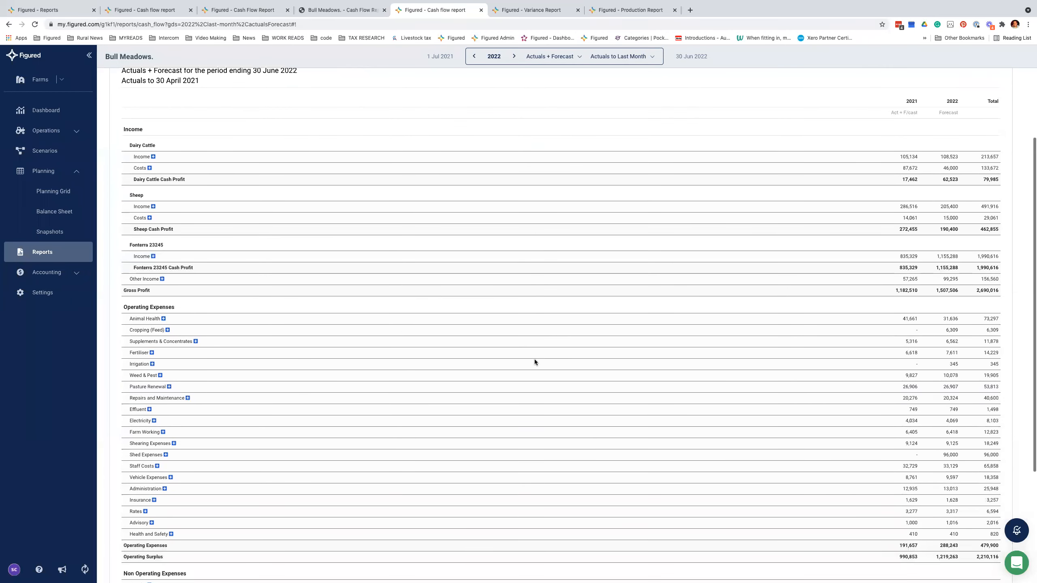
{"action": "scroll", "coordinate": [941, 409], "scroll_direction": "down", "scroll_amount": 4}
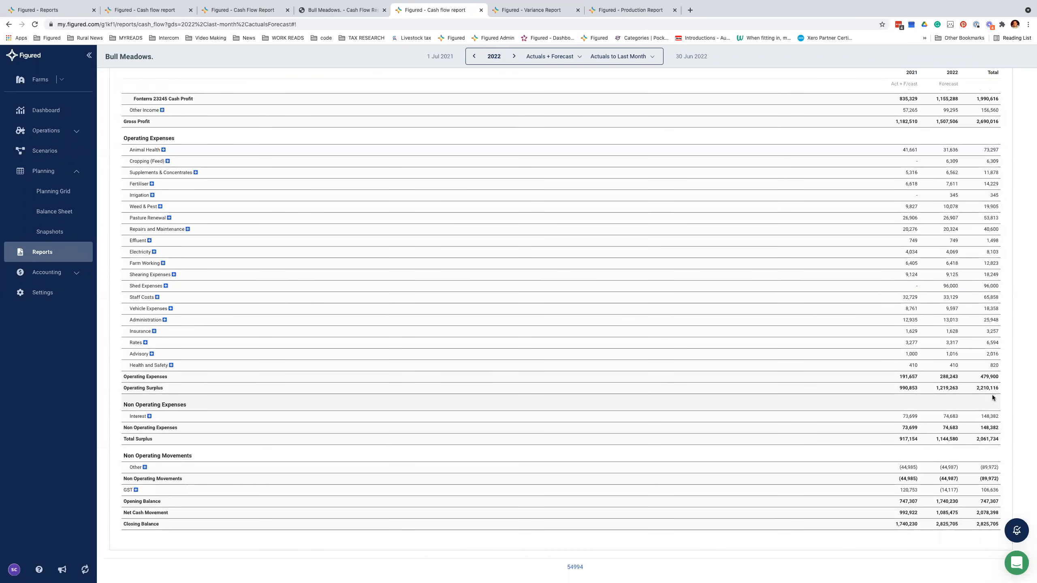
{"action": "scroll", "coordinate": [991, 396], "scroll_direction": "up", "scroll_amount": 1}
{"action": "scroll", "coordinate": [983, 165], "scroll_direction": "up", "scroll_amount": 10}
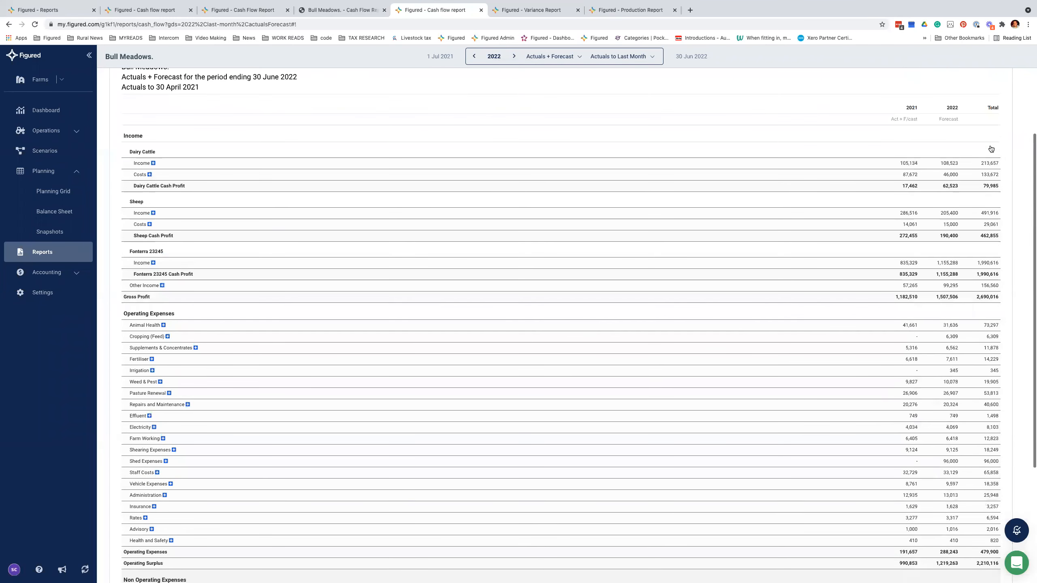
{"action": "left_click", "coordinate": [990, 149]}
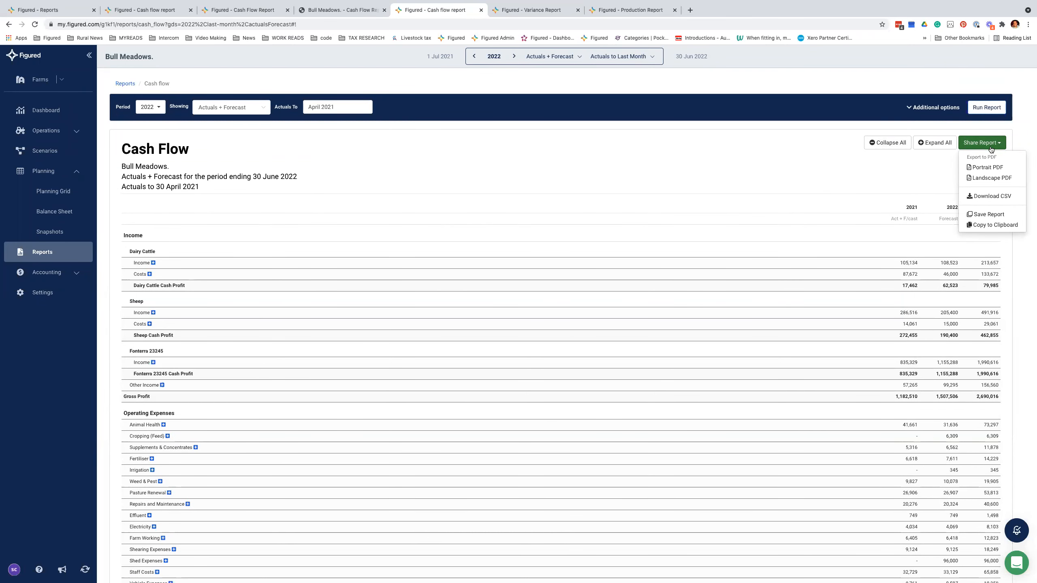
Step: Save a copy of the report titled 'Cash Flow Report - Trend View 2022'
{"action": "left_click", "coordinate": [986, 216]}
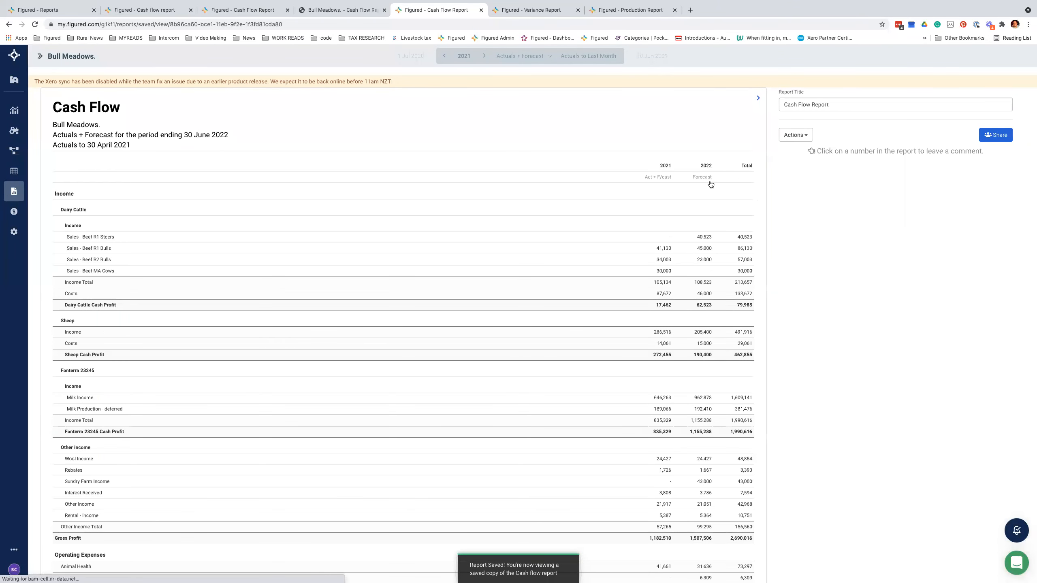
{"action": "left_click", "coordinate": [829, 103]}
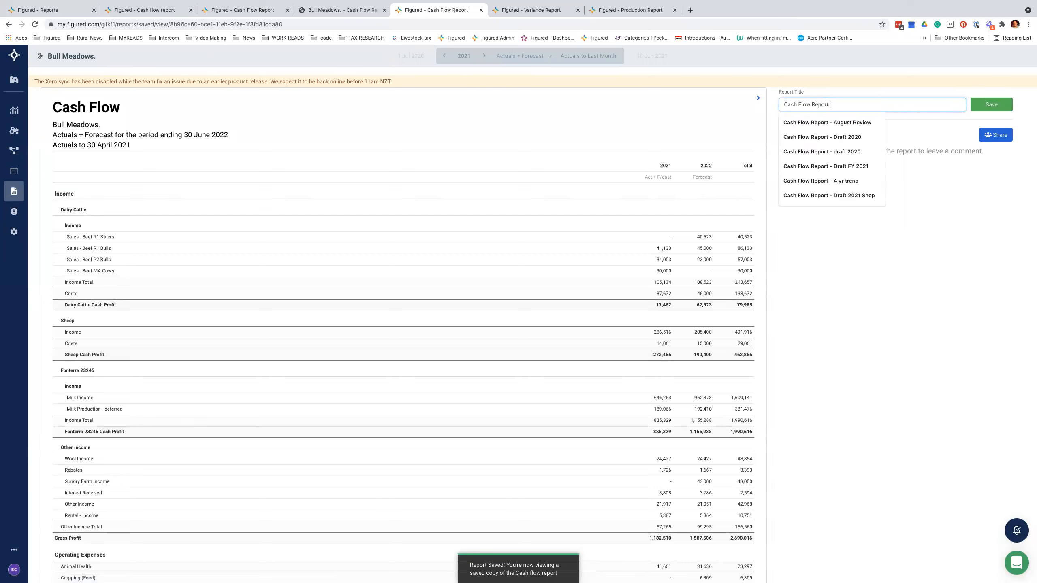
{"action": "type", "text": "- Re"}
{"action": "key", "text": "BackSpace"}
{"action": "key", "text": "BackSpace"}
{"action": "type", "text": "Trend"}
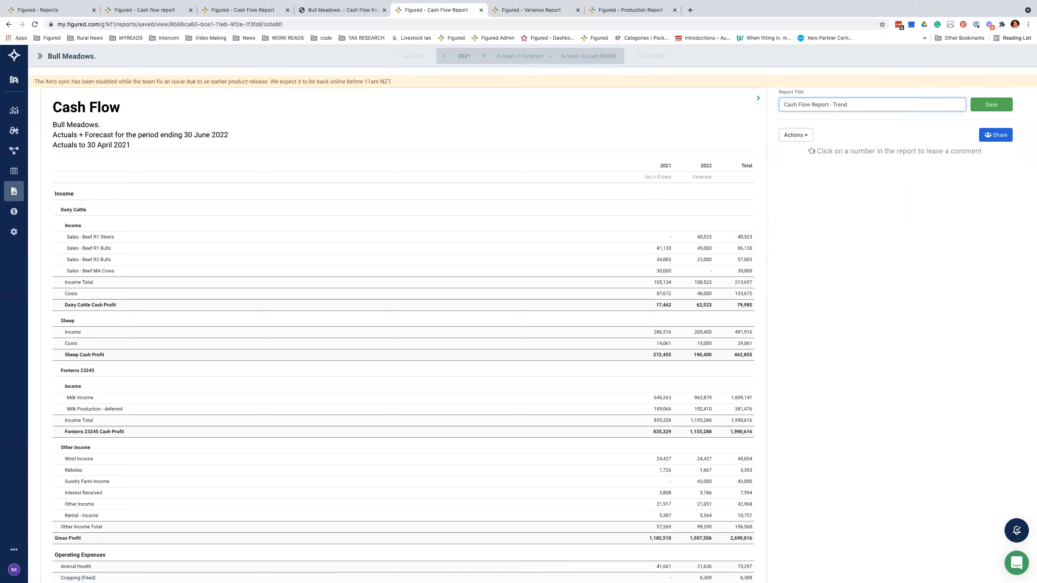
{"action": "type", "text": " View 2020"}
{"action": "key", "text": "BackSpace"}
Step: Comment 'Look into this...' on the 2022 Sales - Beef R2 Bulls figure of 23,000
{"action": "type", "text": "2"}
{"action": "left_click", "coordinate": [702, 258]}
{"action": "left_click", "coordinate": [783, 287]}
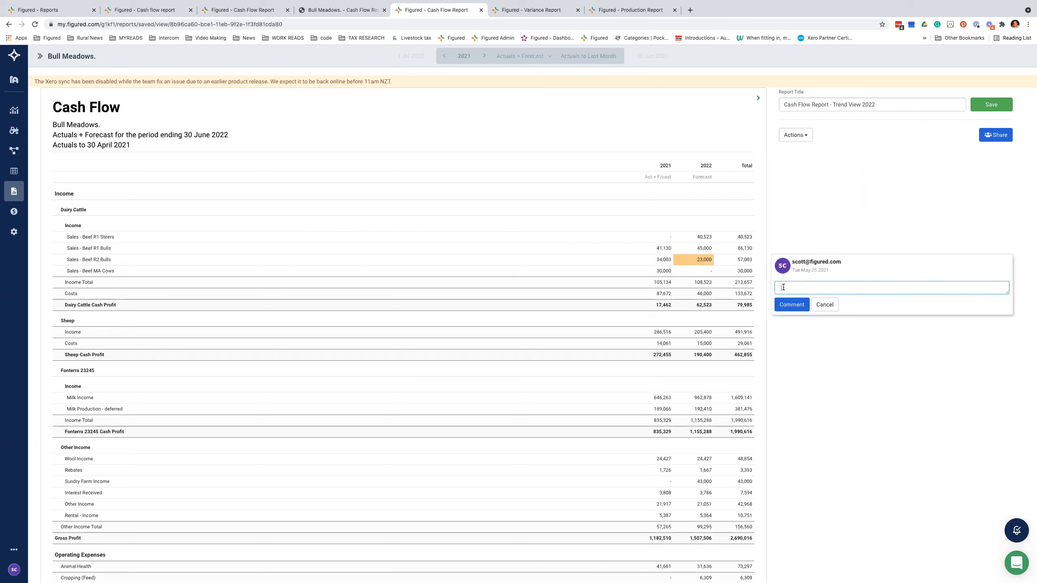
{"action": "type", "text": "Look into this..."}
{"action": "left_click", "coordinate": [791, 304]}
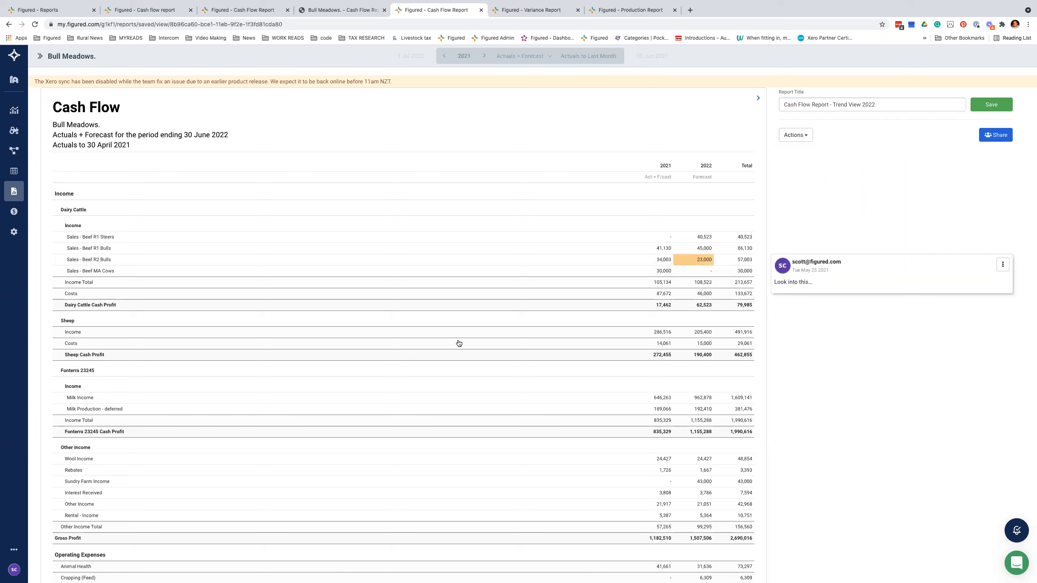
Step: Discard the accidental second comment box and bring up the report Actions list
{"action": "left_click_drag", "start_coordinate": [712, 162], "coordinate": [653, 176]}
{"action": "left_click", "coordinate": [705, 166]}
{"action": "left_click", "coordinate": [706, 166]}
{"action": "left_click", "coordinate": [706, 166]}
{"action": "left_click", "coordinate": [326, 257]}
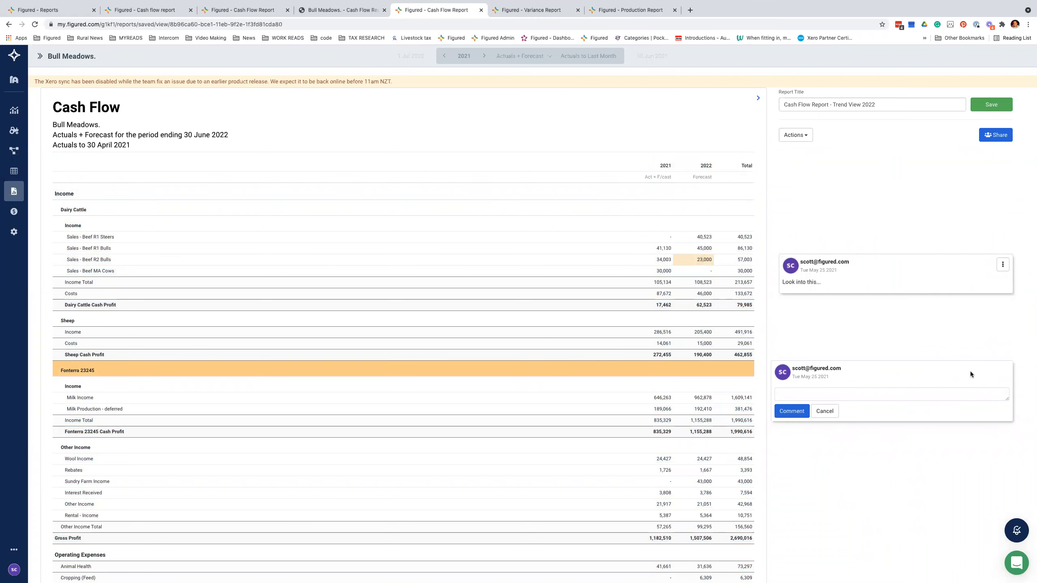
{"action": "left_click", "coordinate": [824, 412]}
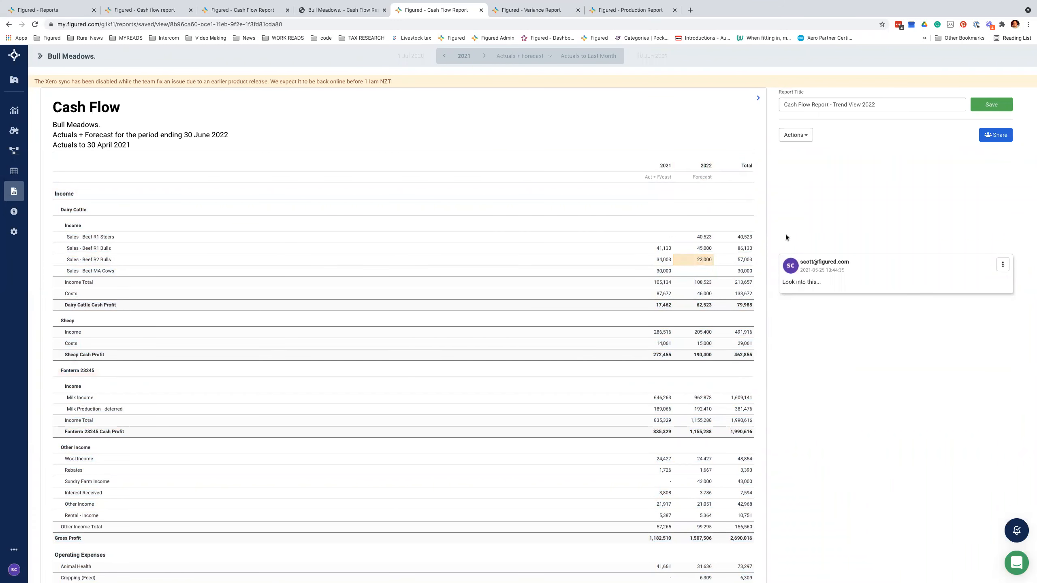
{"action": "left_click", "coordinate": [797, 135]}
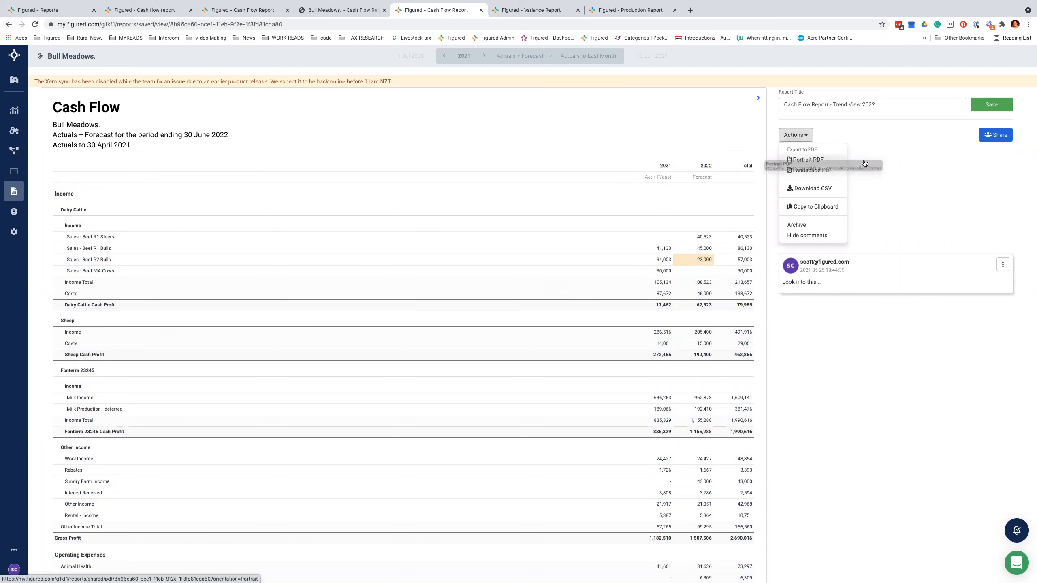
Step: Download the report as a portrait PDF and add the teammate's e-mail as share recipient
{"action": "left_click", "coordinate": [818, 159]}
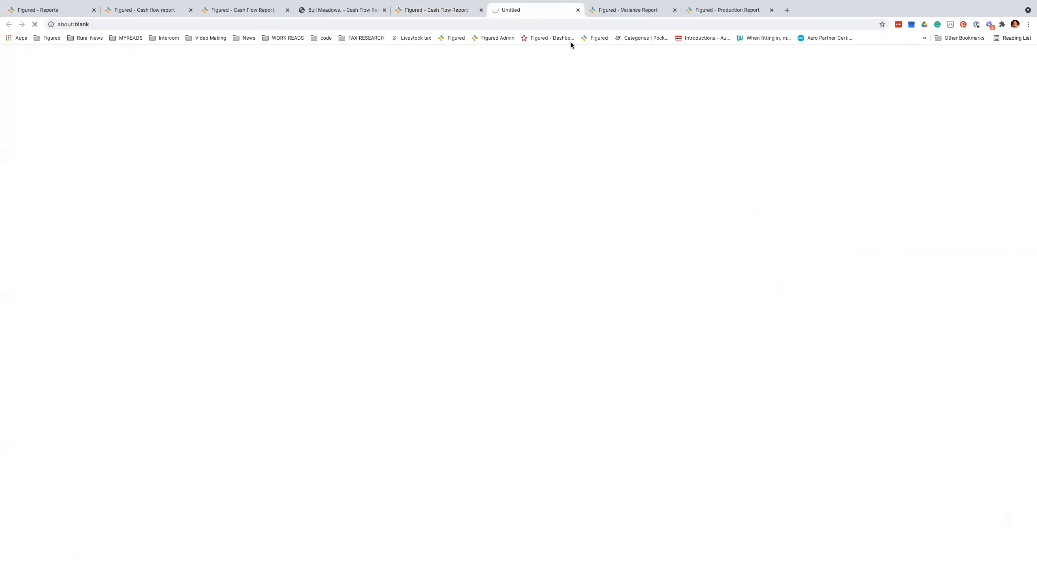
{"action": "left_click", "coordinate": [996, 135]}
{"action": "type", "text": "s"}
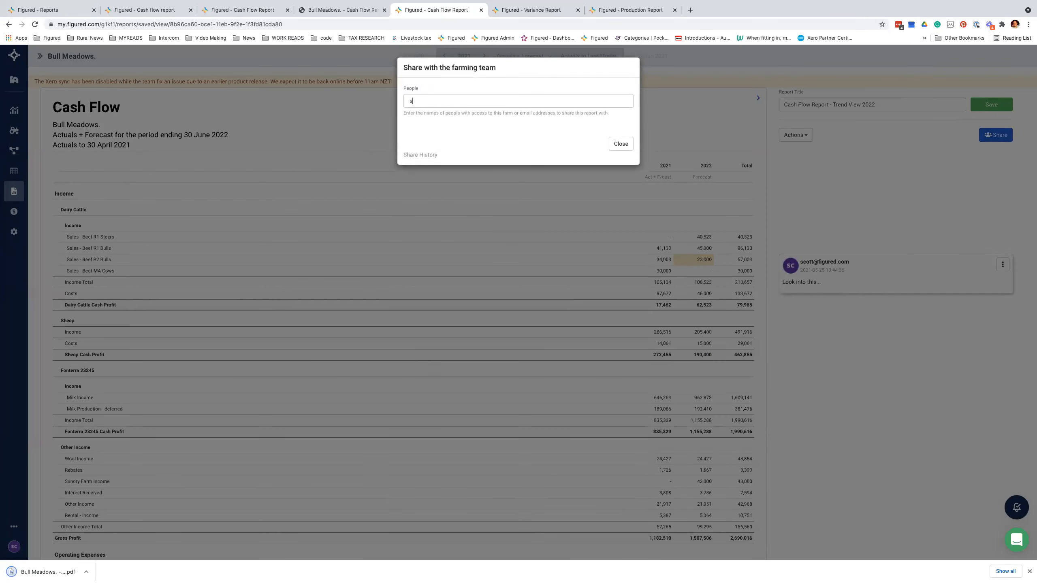
{"action": "type", "text": "c"}
{"action": "key", "text": "BackSpace"}
{"action": "key", "text": "BackSpace"}
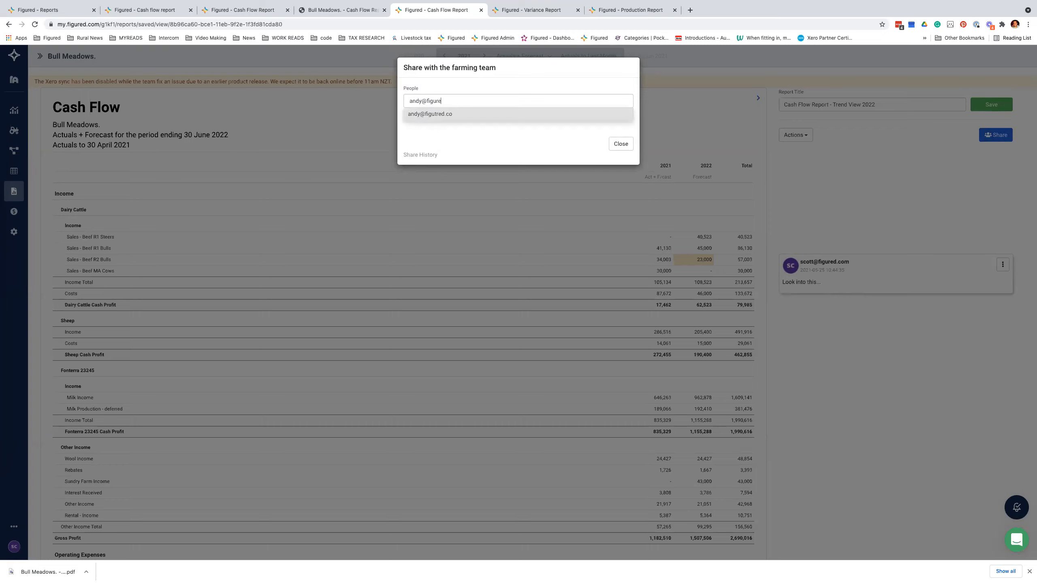
{"action": "left_click", "coordinate": [522, 122]}
Step: Add the note 'Please review before our next meeting.' and share the report
{"action": "left_click", "coordinate": [470, 155]}
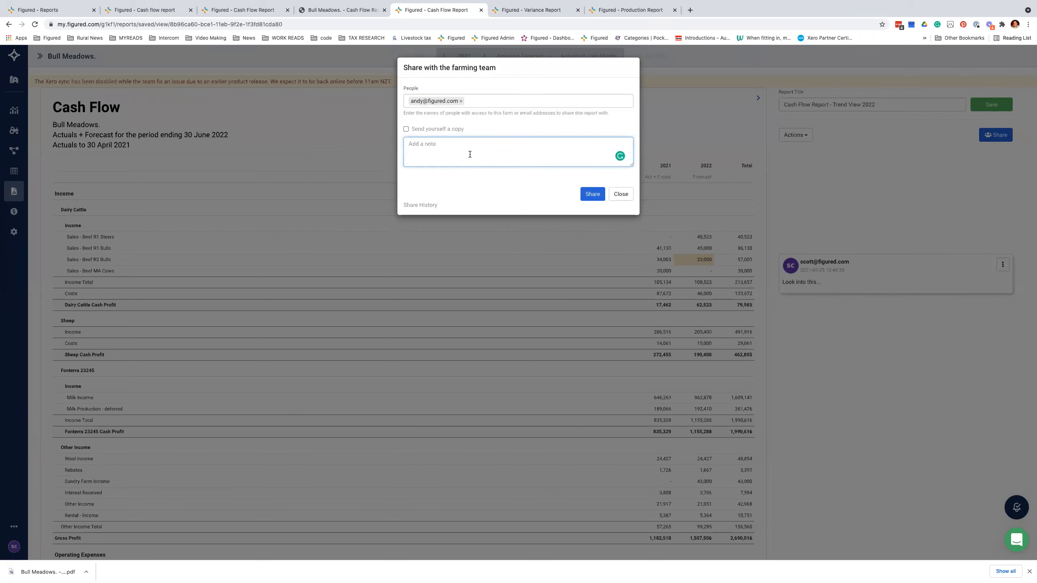
{"action": "type", "text": "t"}
{"action": "key", "text": "BackSpace"}
{"action": "type", "text": "Please review before our next meeting."}
{"action": "left_click", "coordinate": [592, 194]}
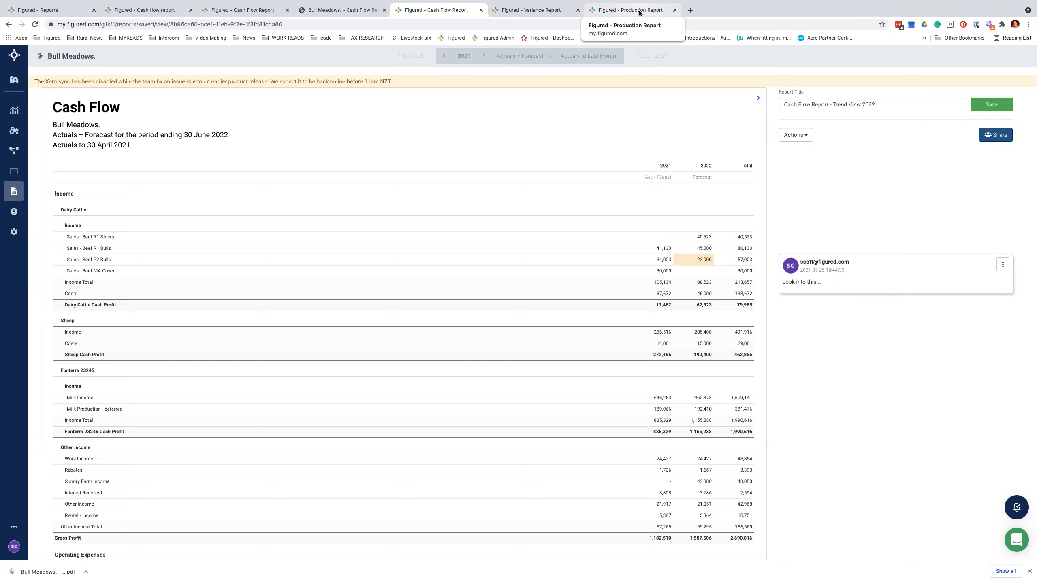
Step: Switch macOS Spaces over to the desktop showing the 'Let's take a look' presentation slide
{"action": "key", "text": "ctrl+Right"}
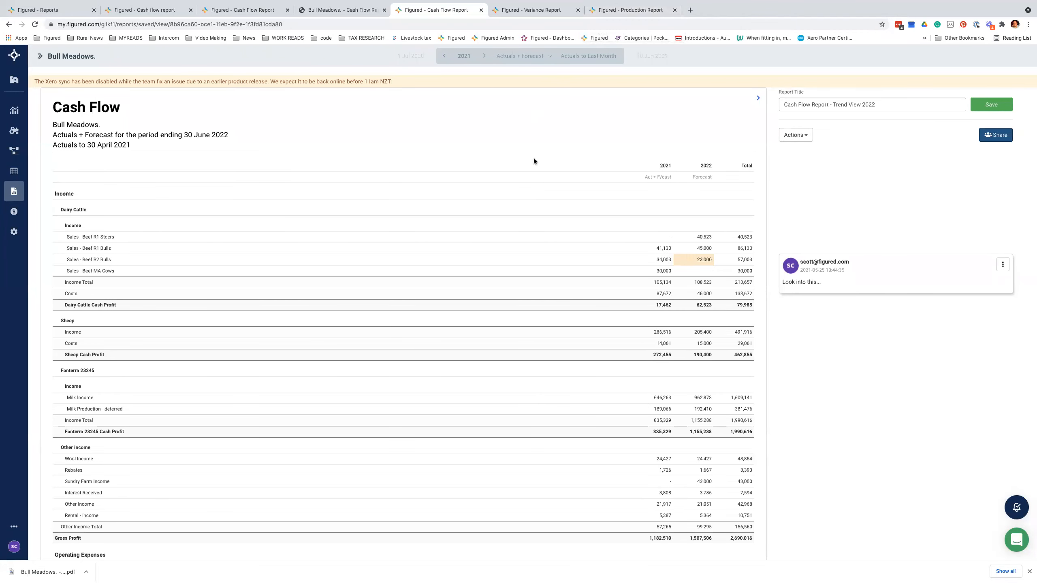
{"action": "key", "text": "ctrl+Right"}
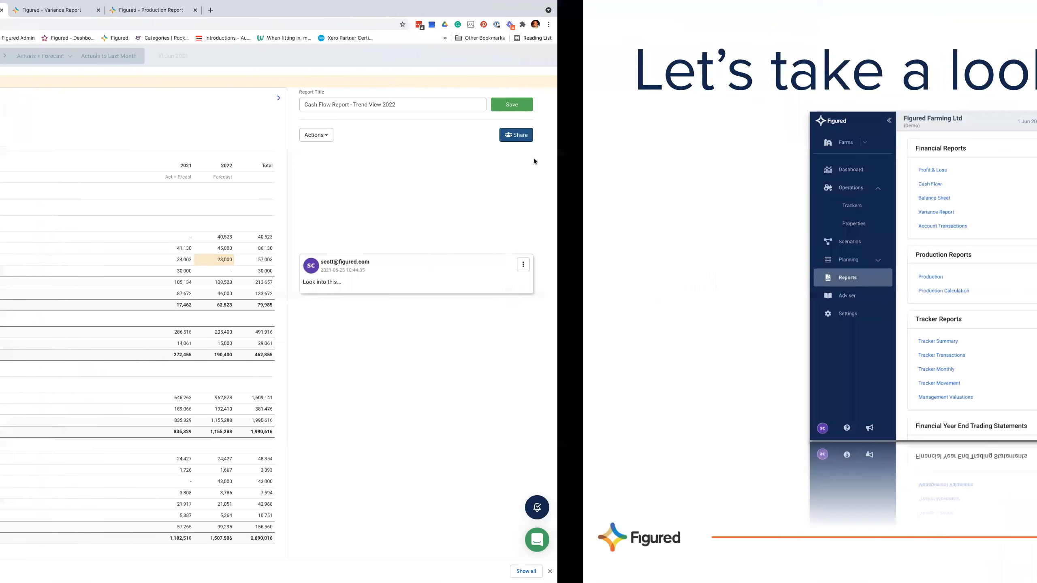
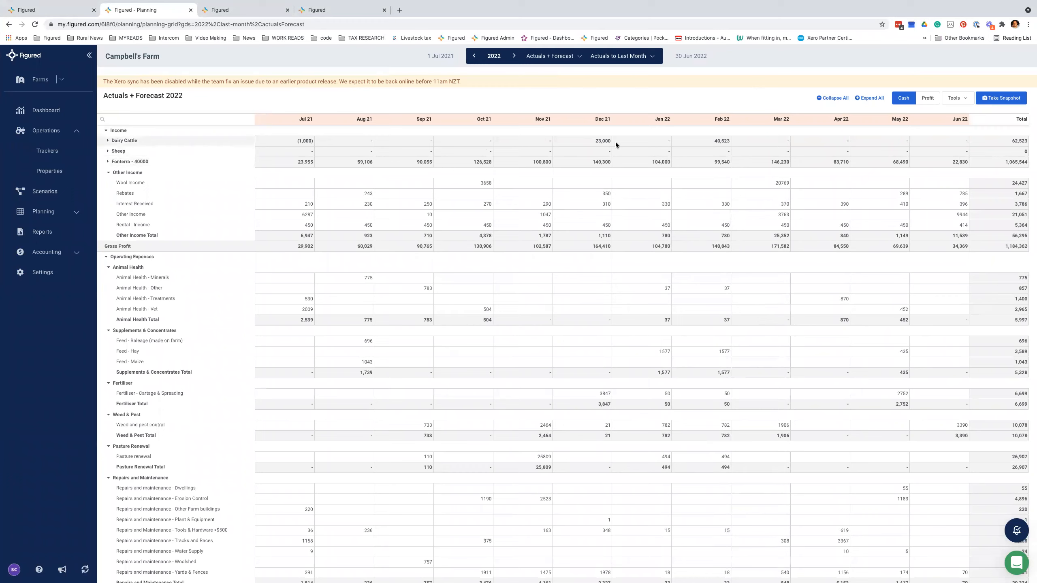
Step: Collapse the grid, then expand Income, Dairy Cattle, Sheep, Fonterra - 40000 and Operating Expenses
{"action": "left_click", "coordinate": [826, 99]}
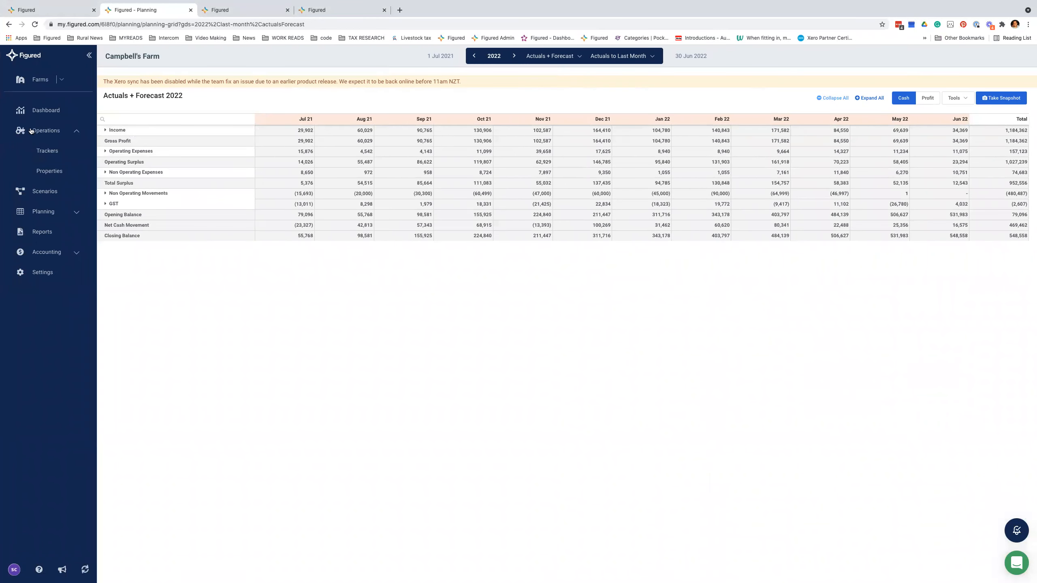
{"action": "left_click", "coordinate": [105, 131]}
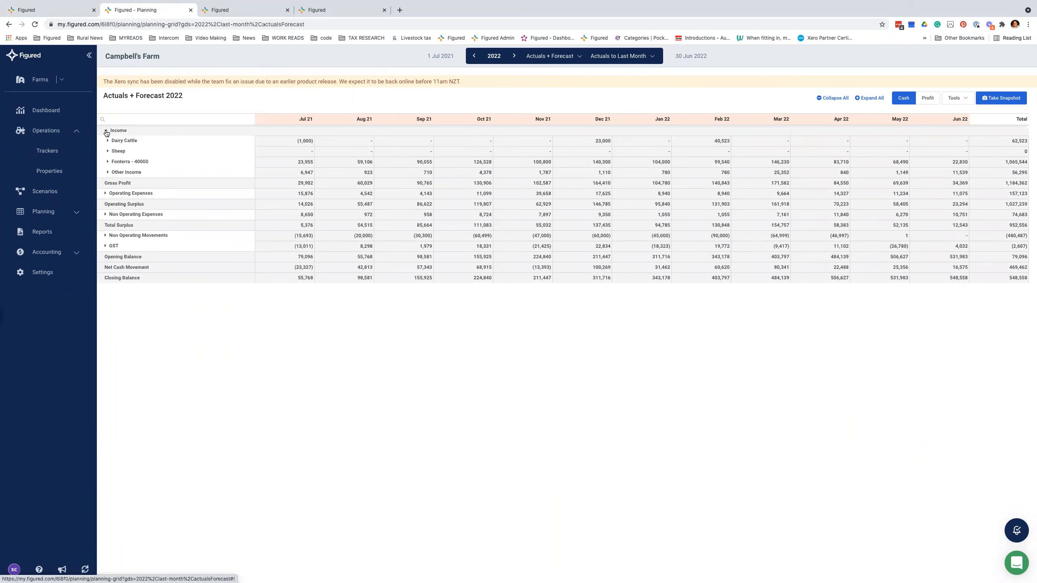
{"action": "left_click", "coordinate": [108, 141]}
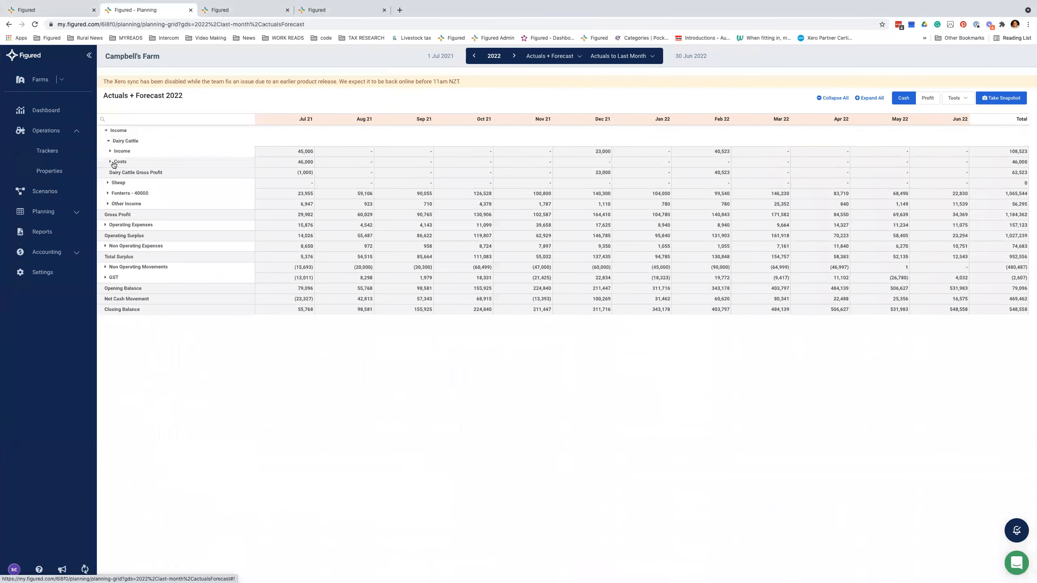
{"action": "left_click", "coordinate": [108, 183]}
{"action": "left_click", "coordinate": [108, 203]}
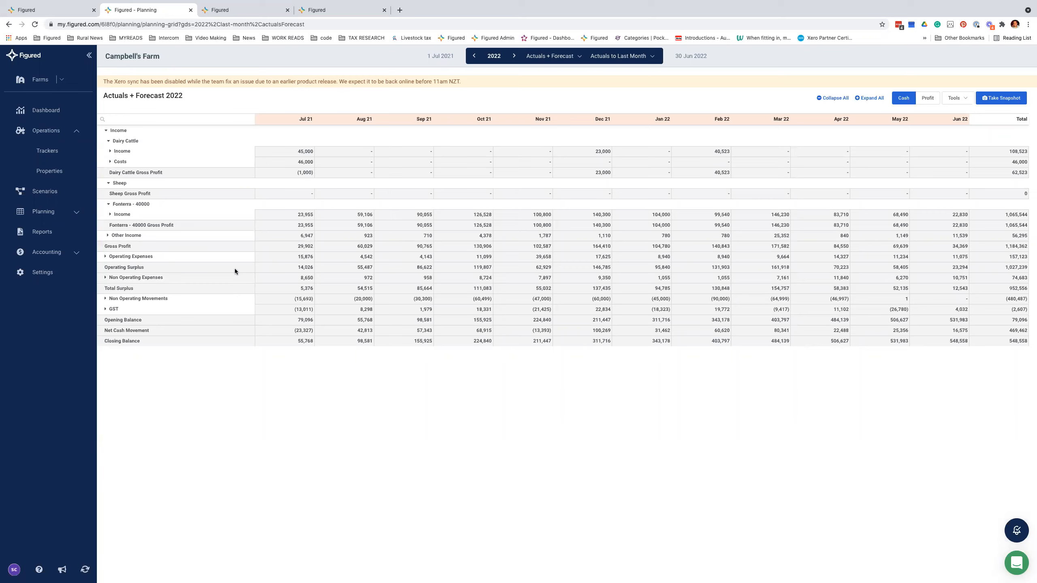
{"action": "left_click", "coordinate": [106, 256]}
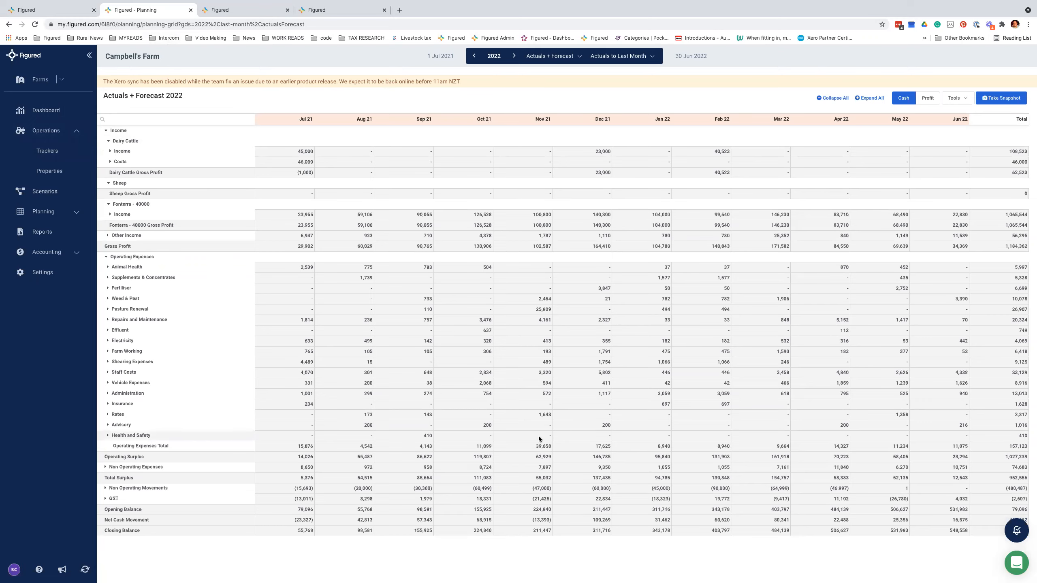
Step: Move to the Actuals + Forecast 2023 grid, Jul 22 to Jun 23
{"action": "scroll", "coordinate": [538, 436], "scroll_direction": "down", "scroll_amount": 2}
{"action": "scroll", "coordinate": [538, 436], "scroll_direction": "up", "scroll_amount": 2}
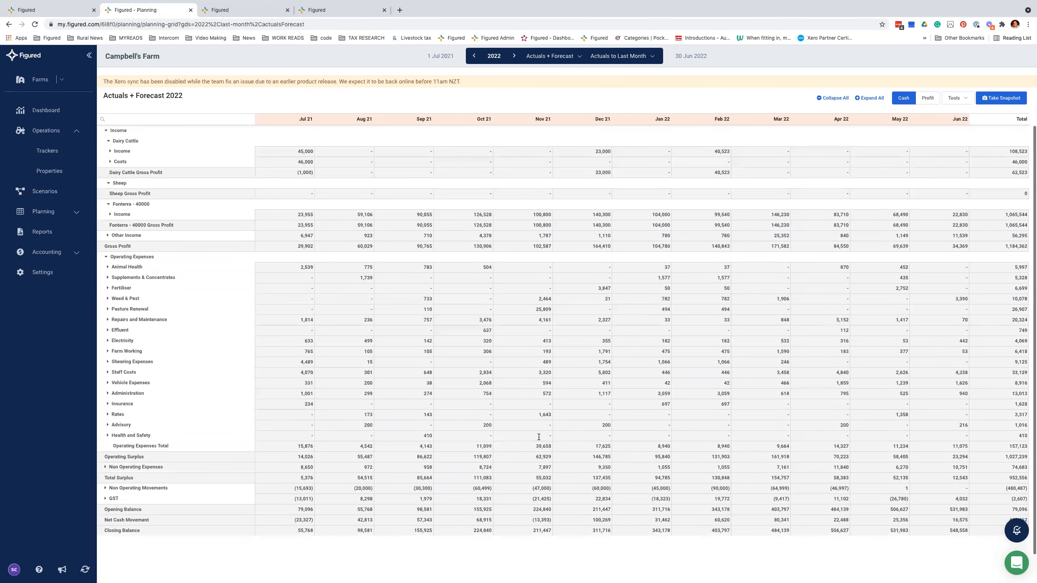
{"action": "left_click", "coordinate": [514, 57]}
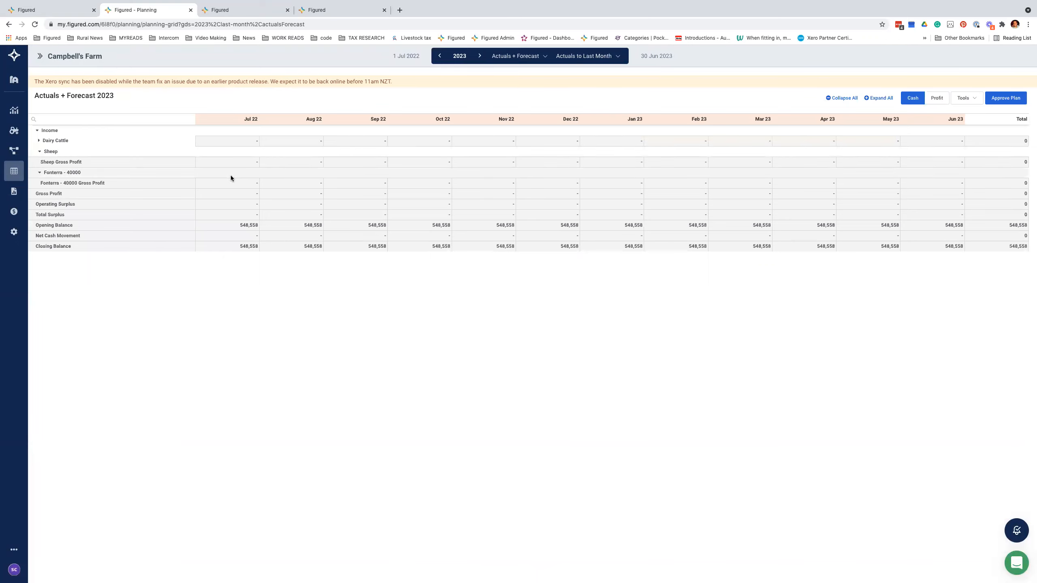
Step: Open the Dairy Cattle tracker from Operations > Trackers in the sidebar
{"action": "left_click", "coordinate": [40, 56]}
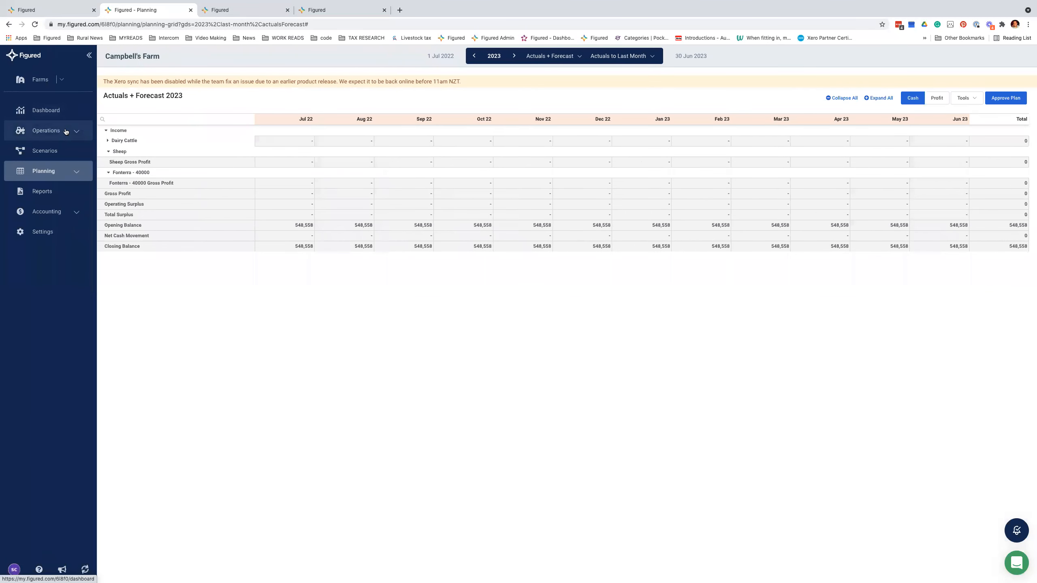
{"action": "left_click", "coordinate": [66, 132]}
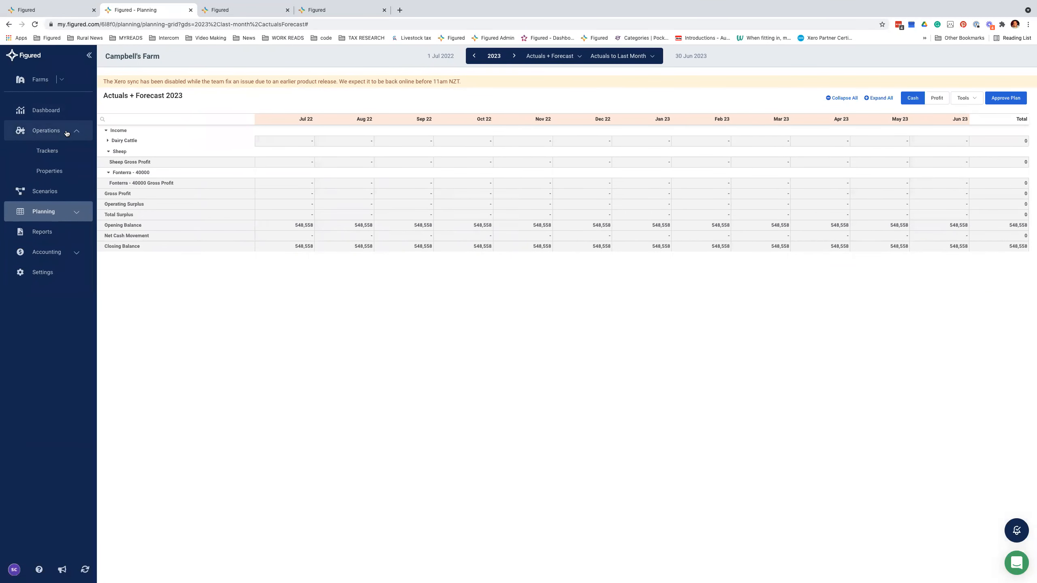
{"action": "left_click", "coordinate": [61, 152]}
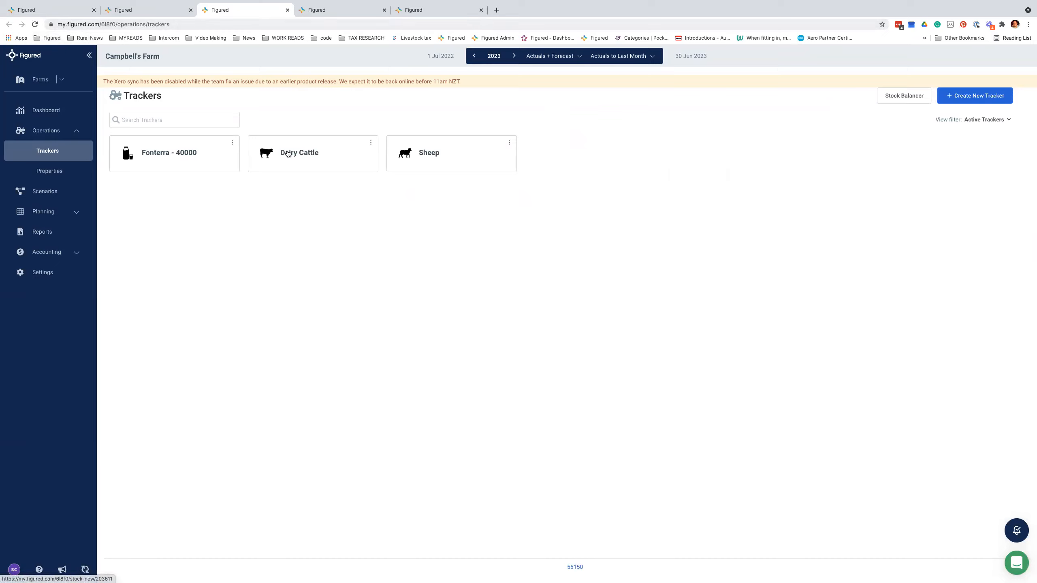
{"action": "left_click", "coordinate": [290, 156]}
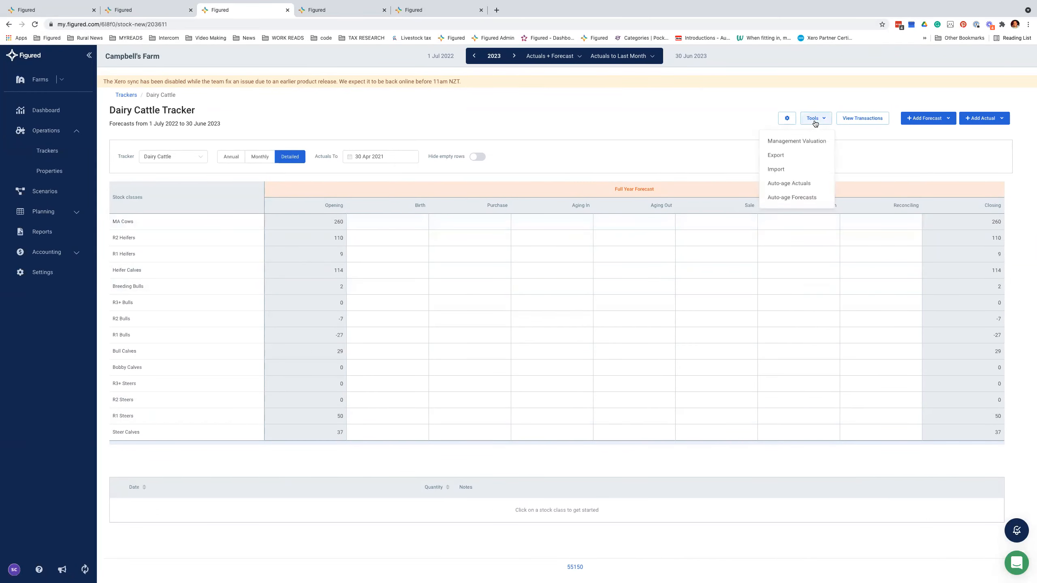
Step: Switch the tracker to 2021 and export its actual transactions as a CSV file
{"action": "left_click", "coordinate": [493, 56]}
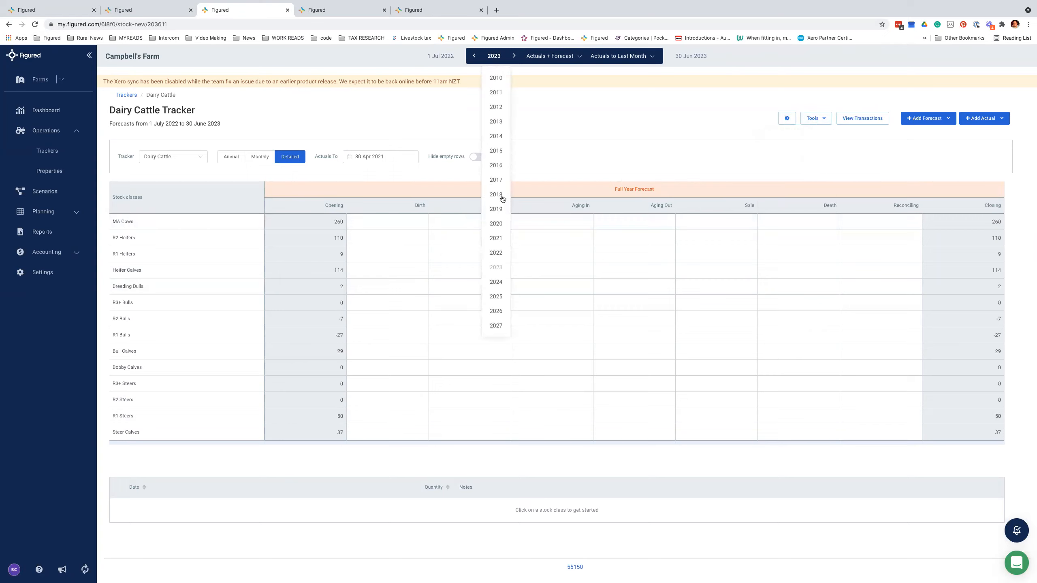
{"action": "left_click", "coordinate": [500, 238]}
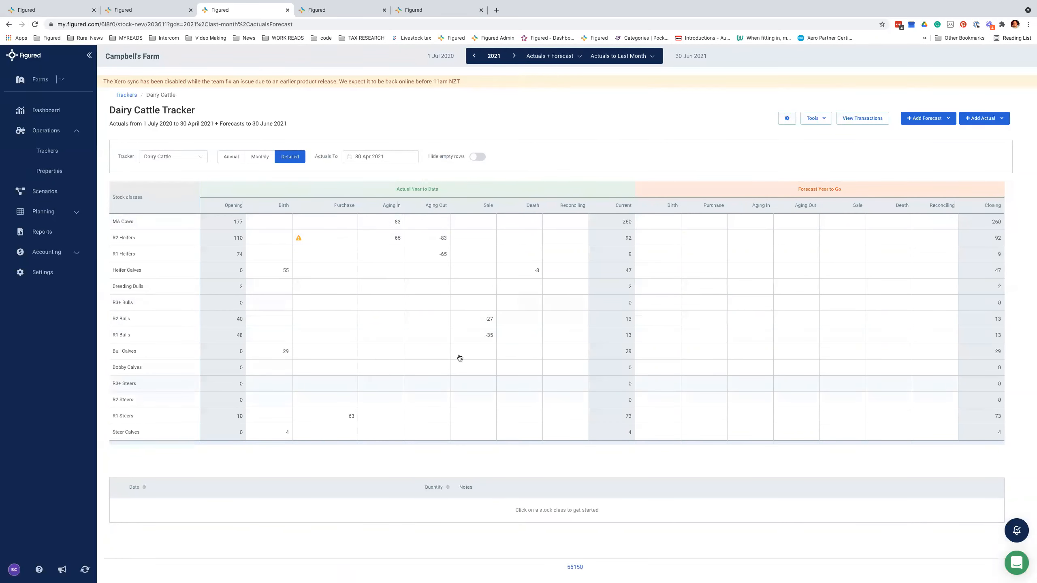
{"action": "left_click", "coordinate": [816, 119]}
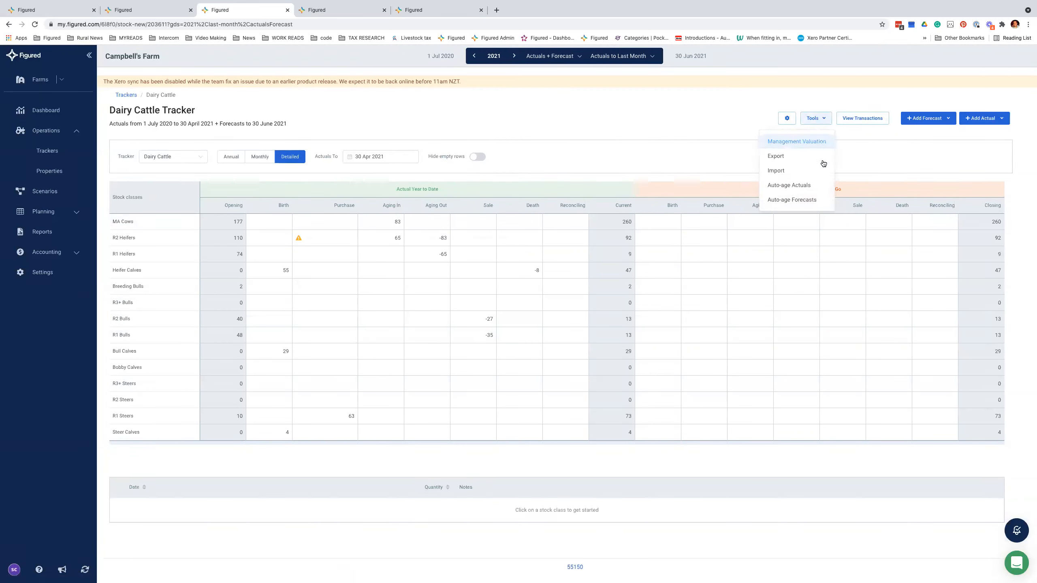
{"action": "left_click", "coordinate": [790, 174]}
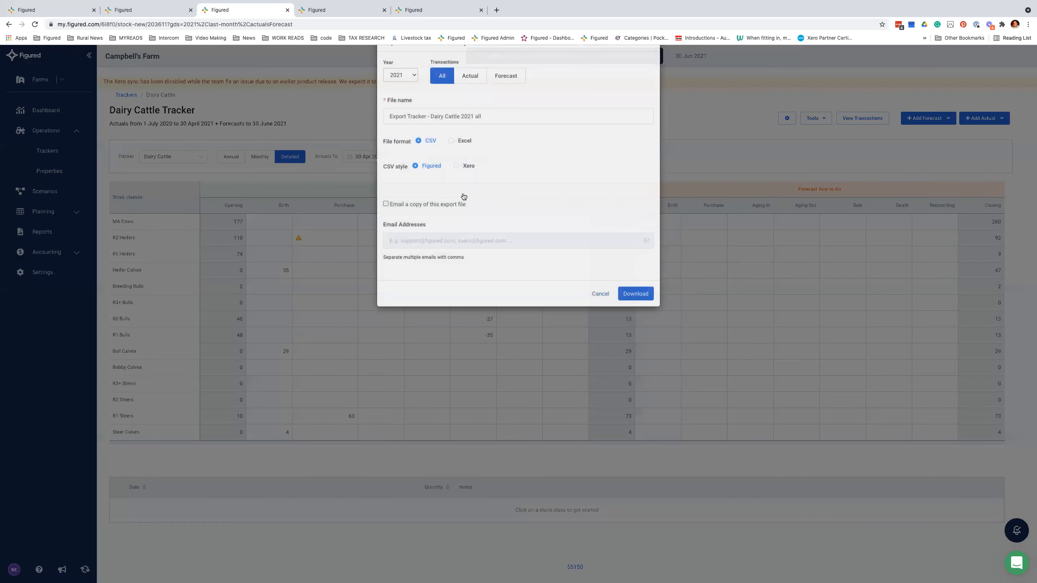
{"action": "left_click", "coordinate": [469, 101]}
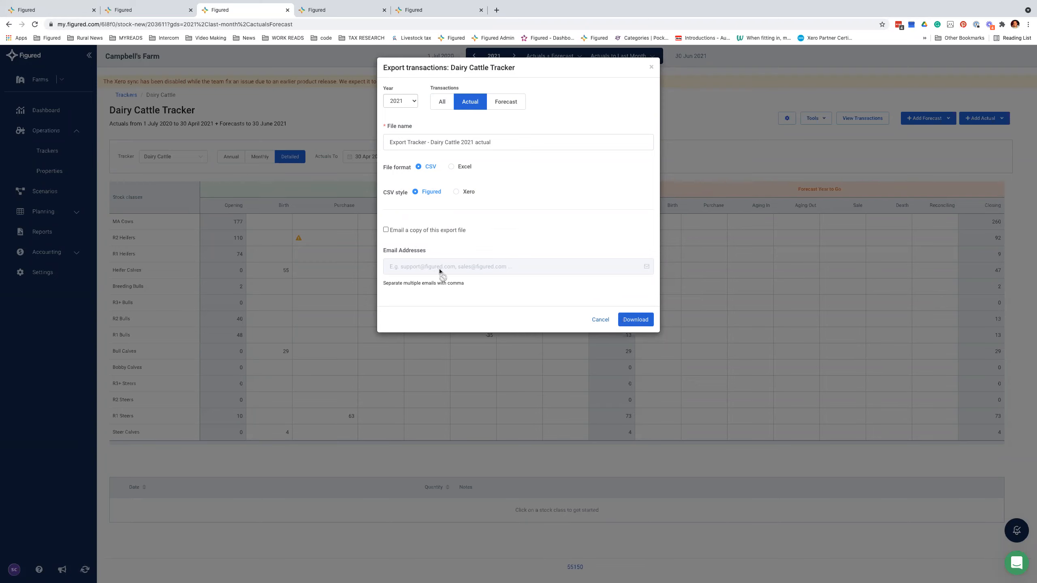
{"action": "left_click", "coordinate": [635, 320]}
{"action": "left_click", "coordinate": [643, 116]}
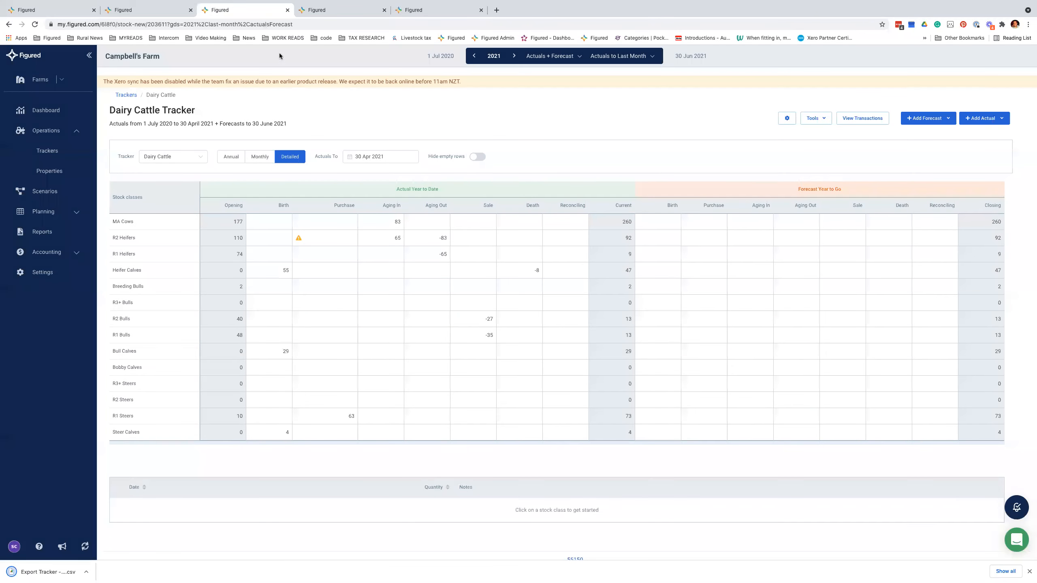
Step: Import the 2021 actuals CSV into the 2023 tracker as forecasts and review the 17 errors
{"action": "left_click", "coordinate": [491, 57]}
{"action": "left_click", "coordinate": [495, 269]}
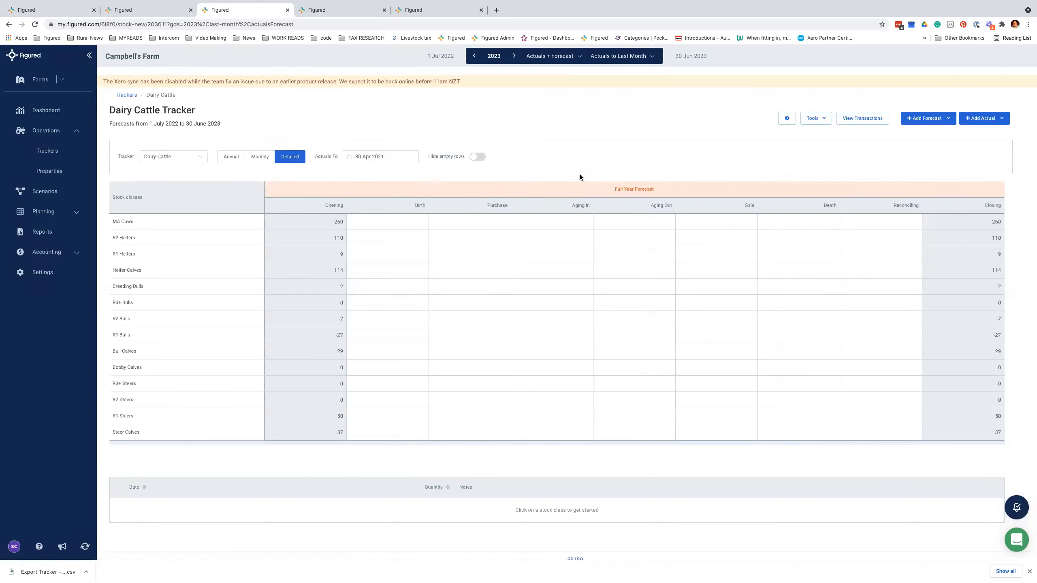
{"action": "left_click", "coordinate": [823, 119]}
{"action": "left_click", "coordinate": [810, 173]}
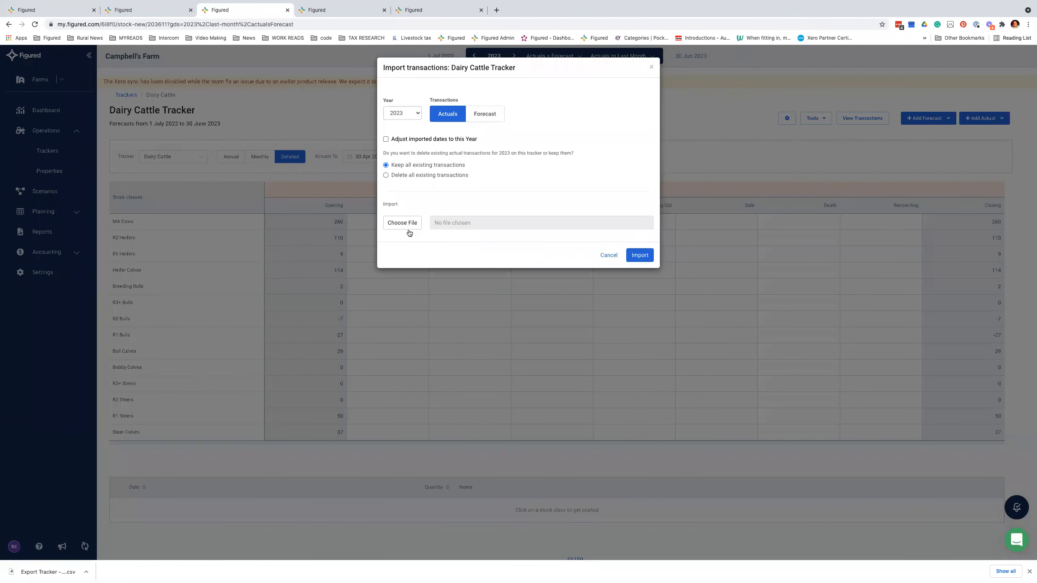
{"action": "left_click", "coordinate": [407, 226]}
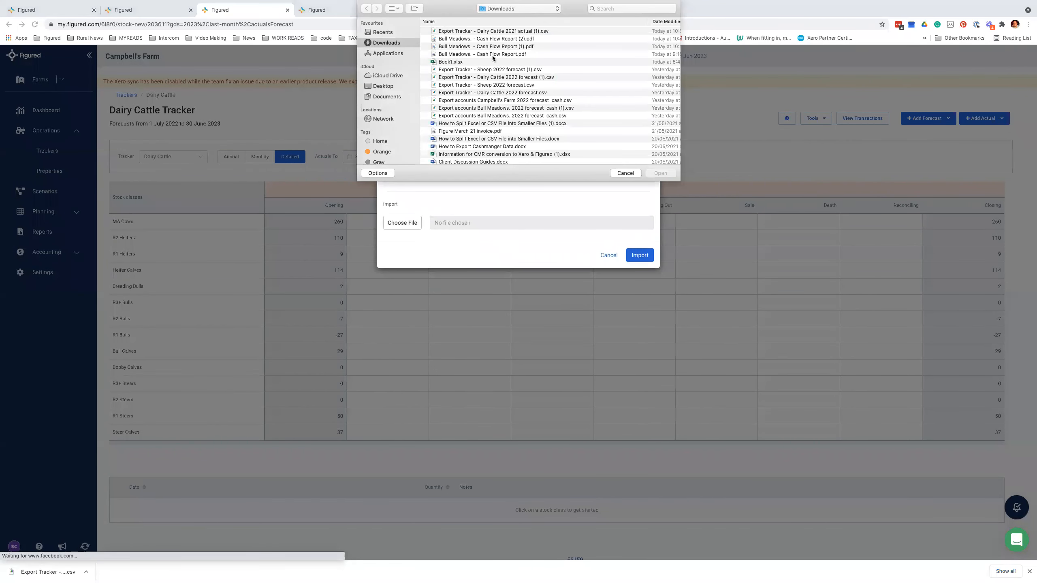
{"action": "left_click", "coordinate": [497, 32]}
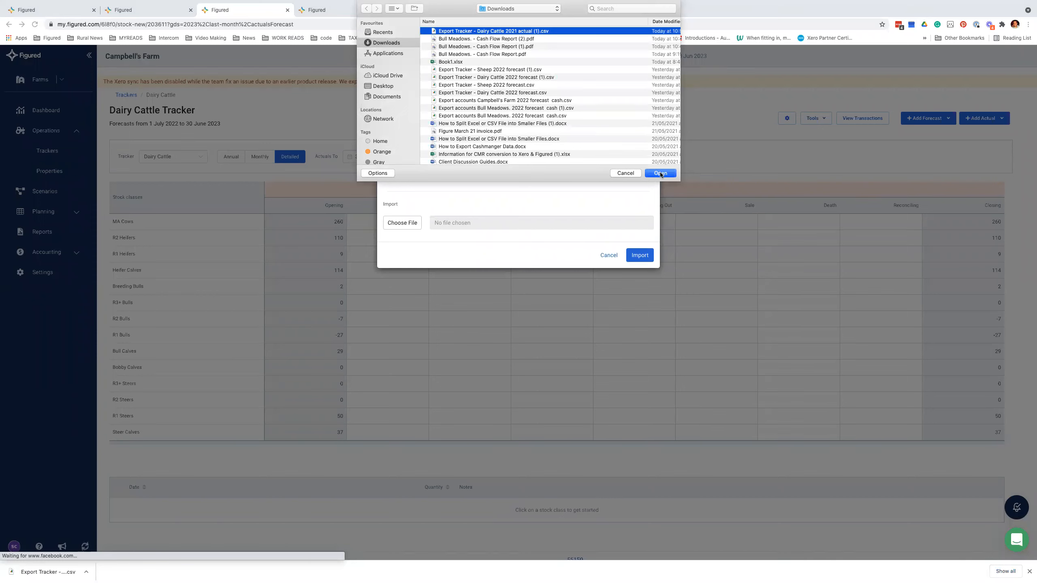
{"action": "key", "text": "Return"}
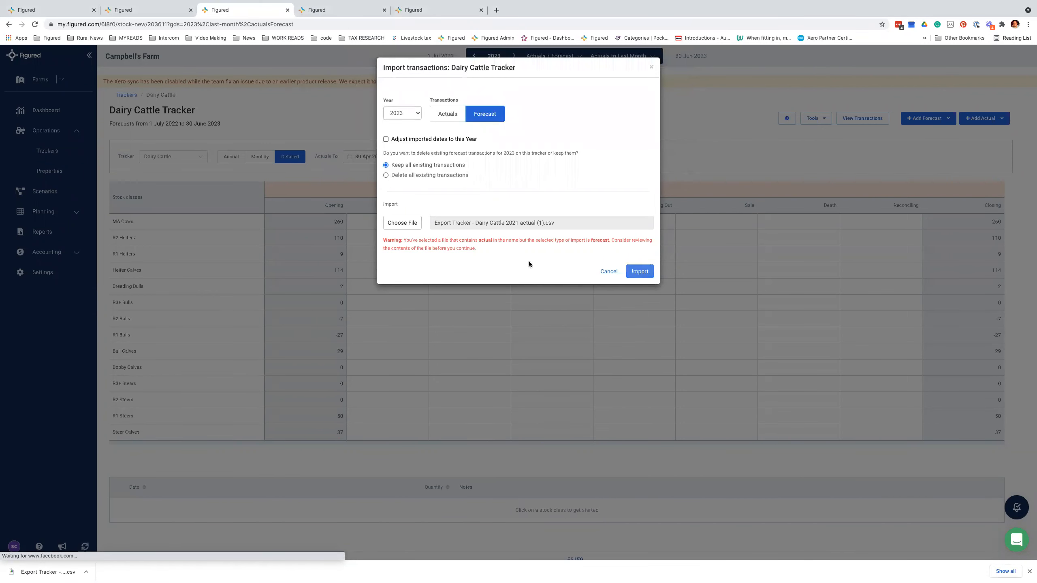
{"action": "left_click_drag", "start_coordinate": [385, 242], "coordinate": [522, 253]}
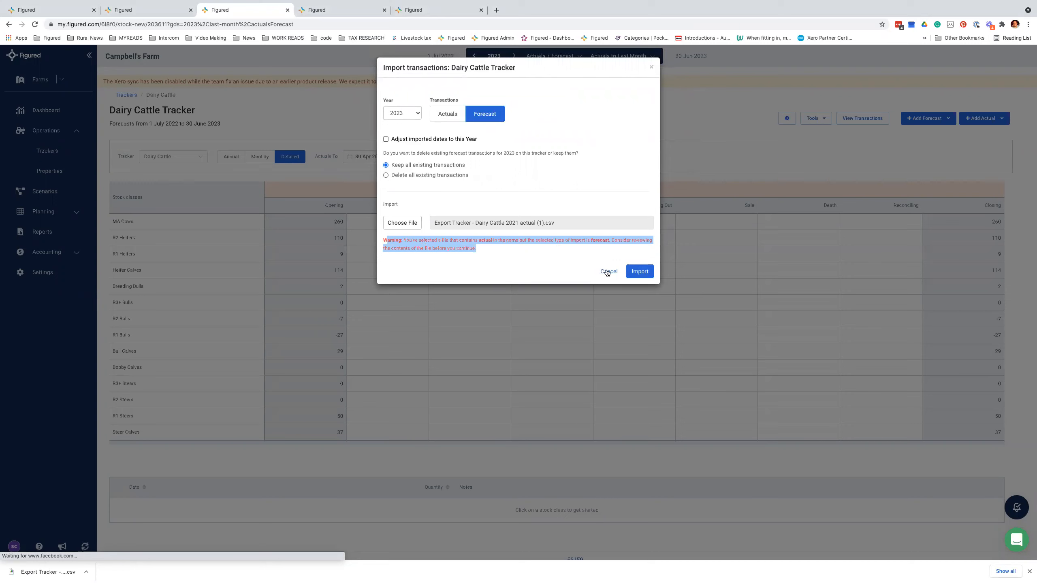
{"action": "left_click", "coordinate": [642, 272]}
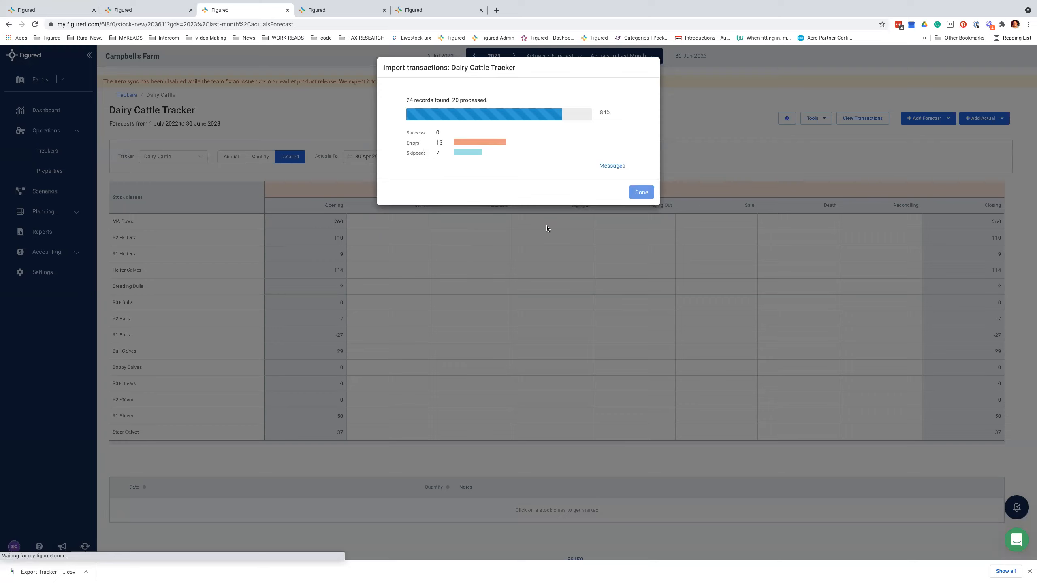
{"action": "left_click", "coordinate": [611, 166]}
{"action": "left_click", "coordinate": [631, 291]}
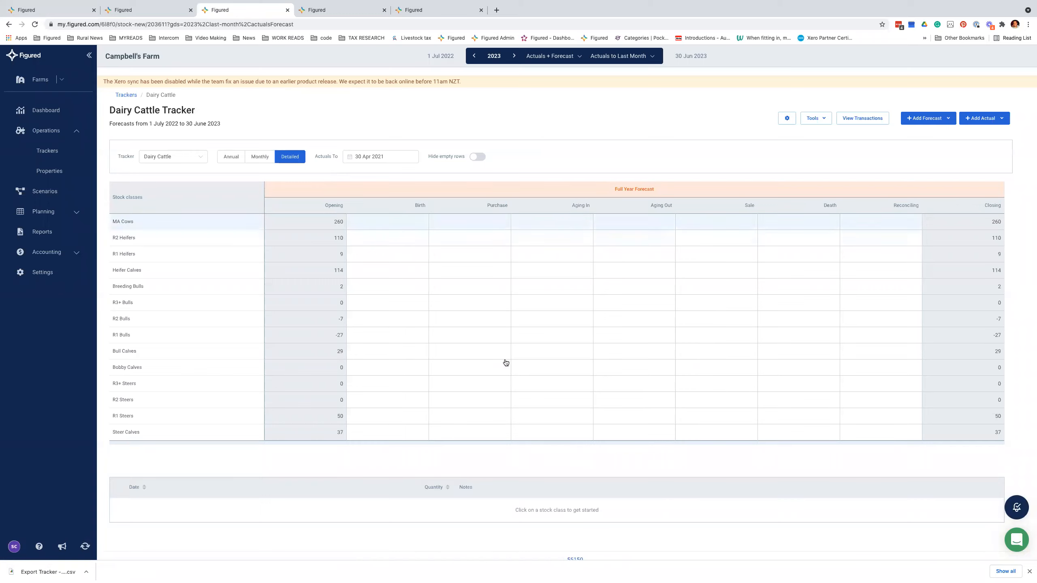
Step: Return the tracker to 2022 and raise the R2 Heifers purchase amount to 24,000
{"action": "left_click", "coordinate": [470, 59]}
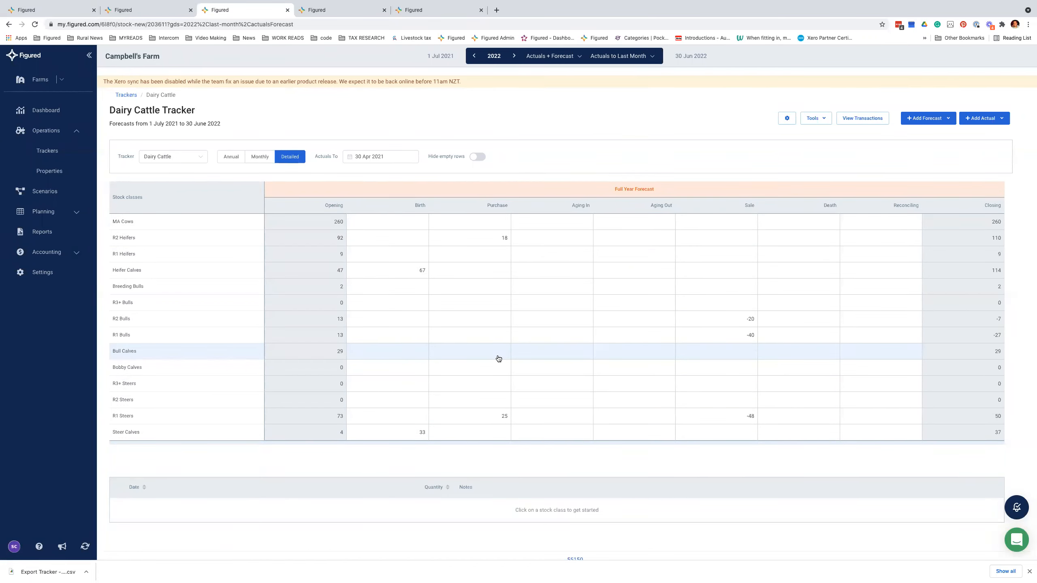
{"action": "left_click", "coordinate": [814, 118]}
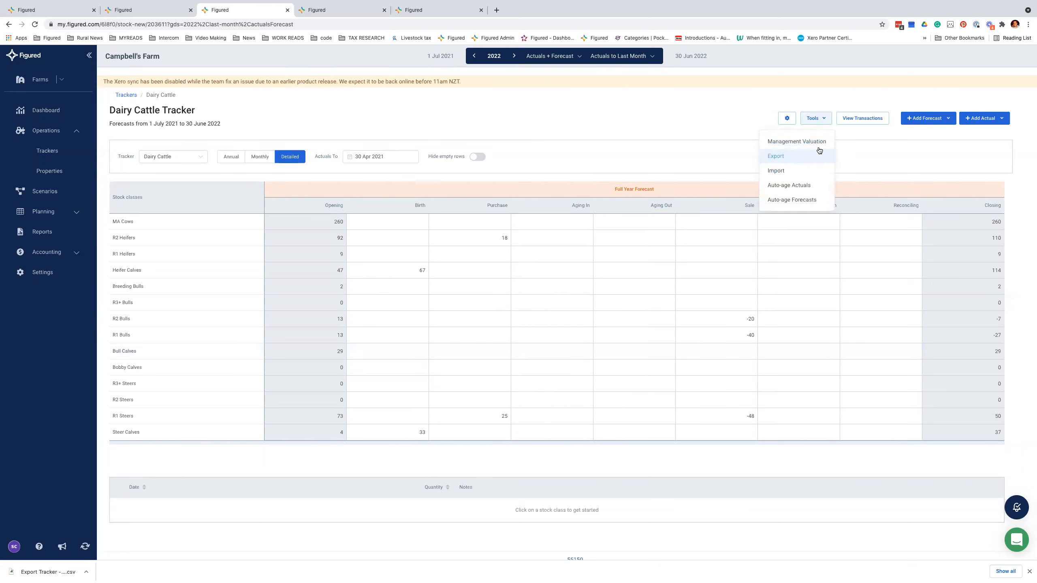
{"action": "left_click", "coordinate": [869, 164]}
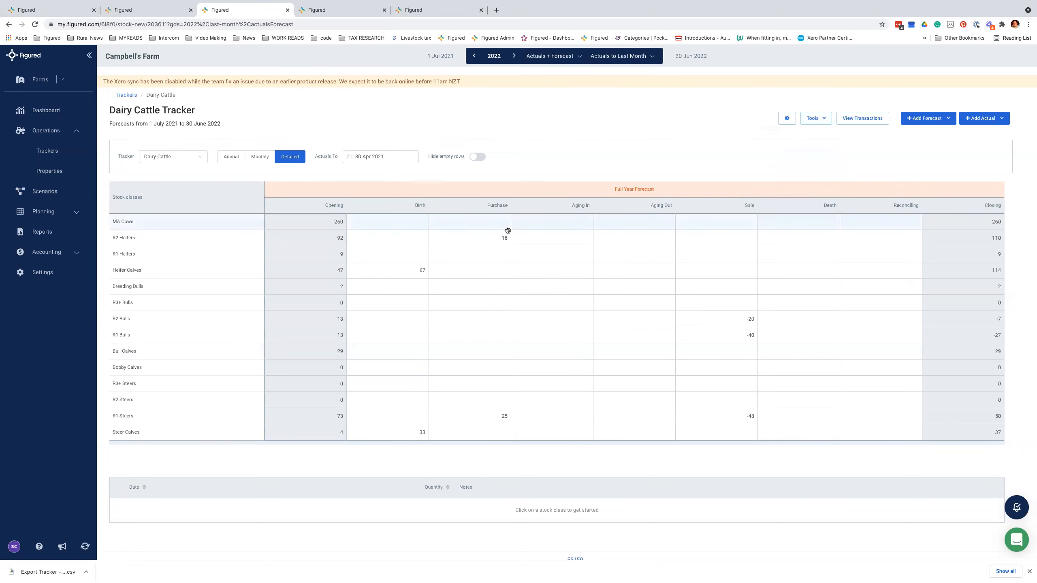
{"action": "left_click", "coordinate": [497, 244]}
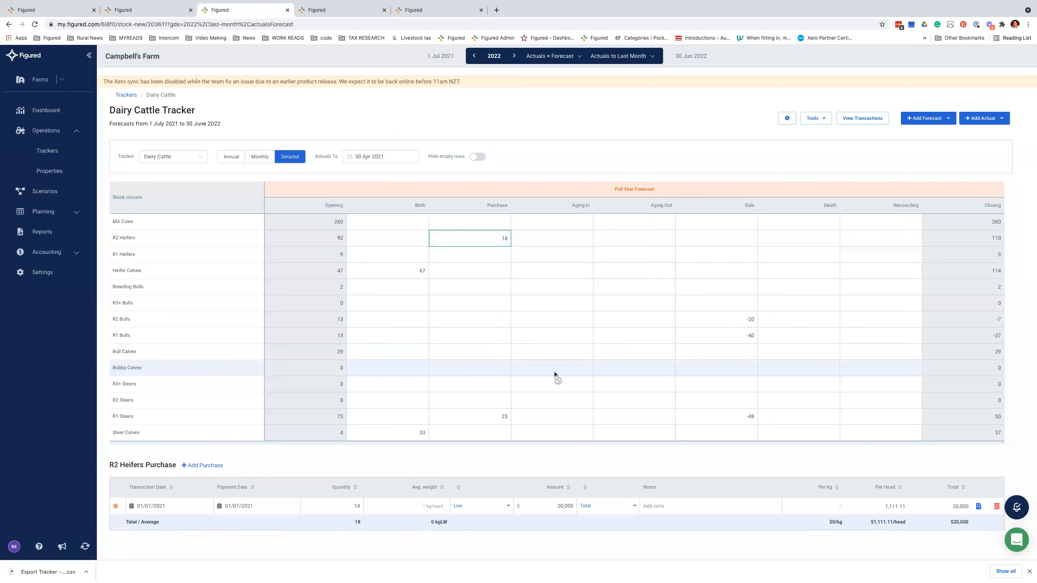
{"action": "scroll", "coordinate": [554, 374], "scroll_direction": "down", "scroll_amount": 1}
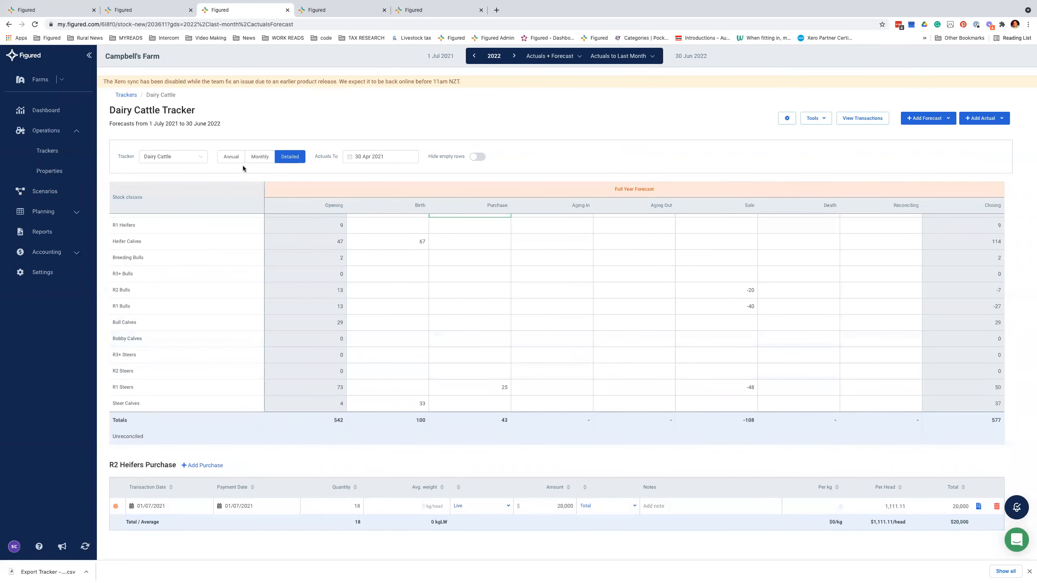
{"action": "left_click", "coordinate": [338, 506]}
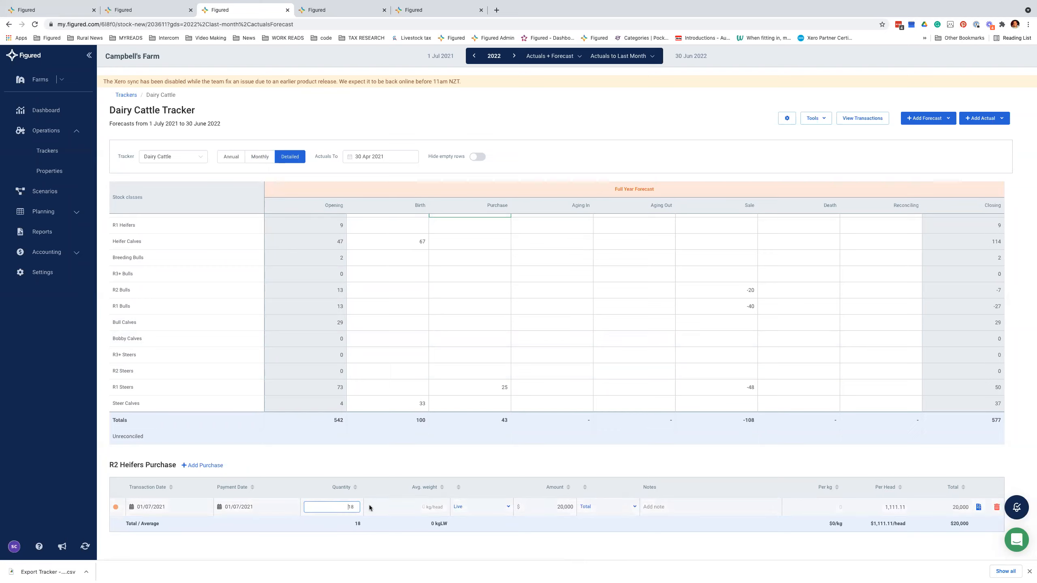
{"action": "double_click", "coordinate": [343, 506]}
{"action": "left_click", "coordinate": [563, 506]}
{"action": "double_click", "coordinate": [563, 507]}
{"action": "type", "text": "24,0"}
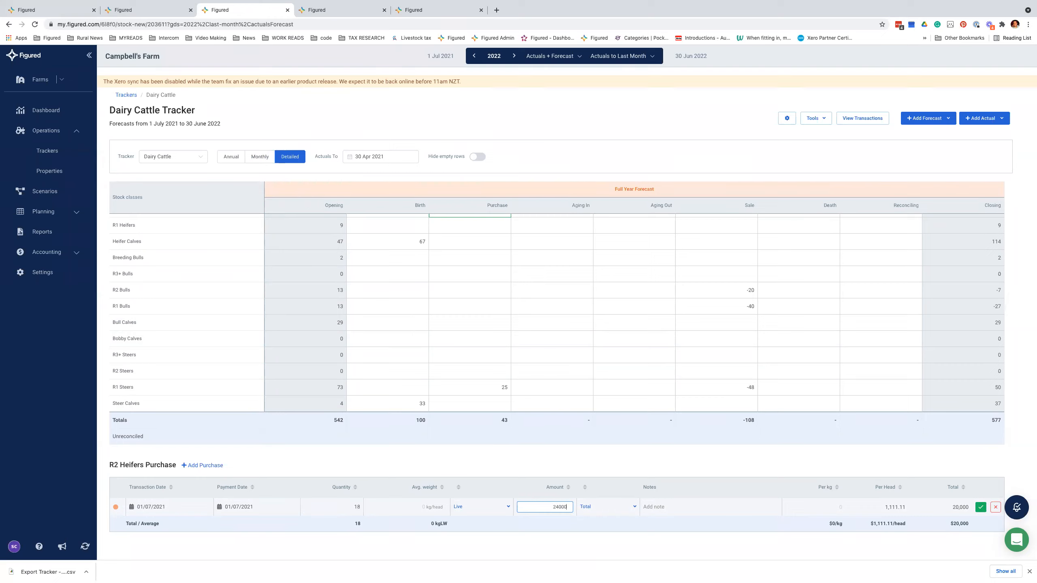
{"action": "type", "text": "00"}
{"action": "left_click", "coordinate": [980, 507]}
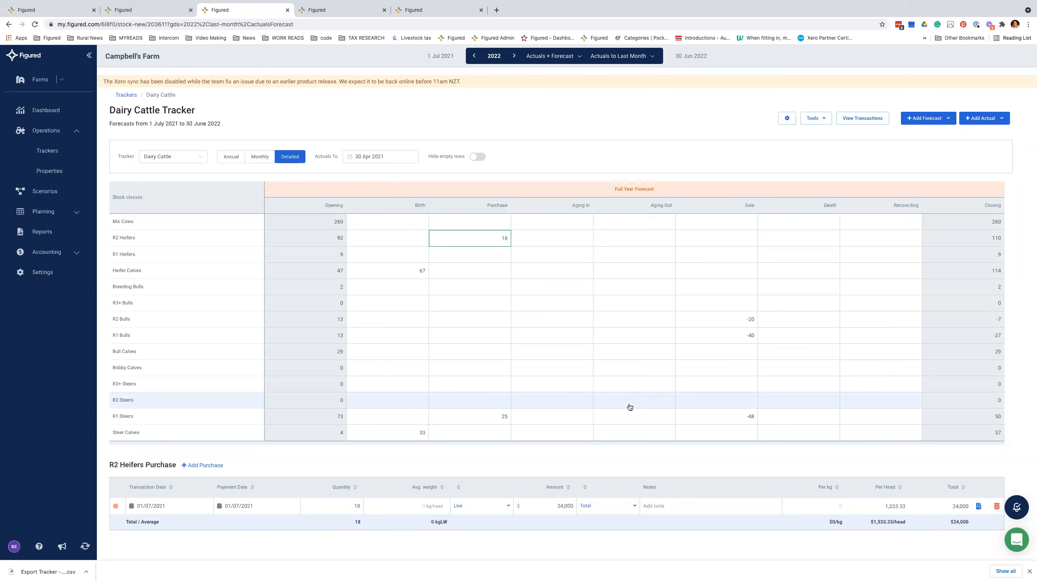
Step: Lower the 20-head R2 Bulls sale amount from 23,000 to 22,000
{"action": "left_click", "coordinate": [731, 322]}
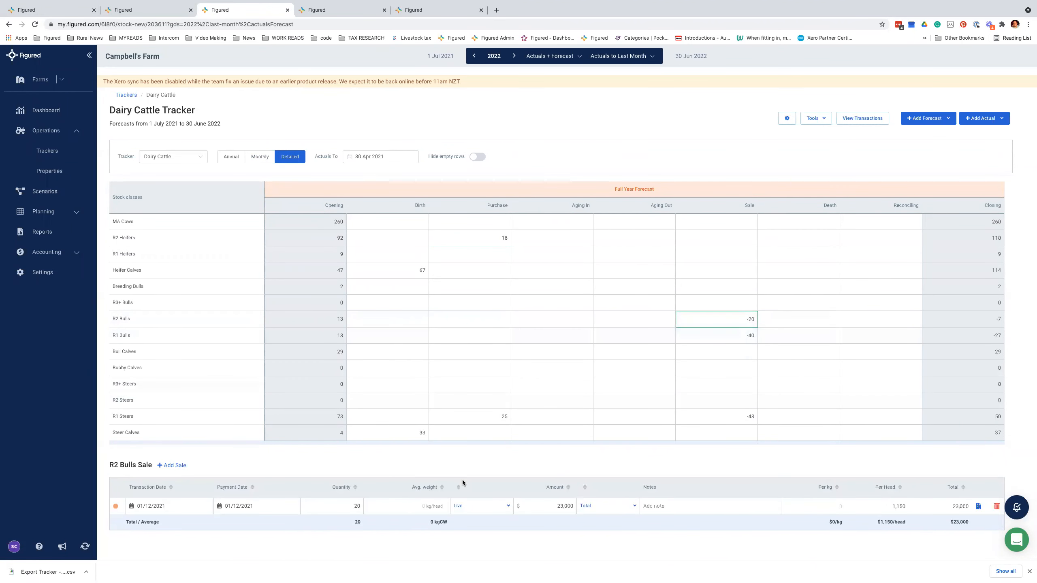
{"action": "left_click", "coordinate": [350, 508]}
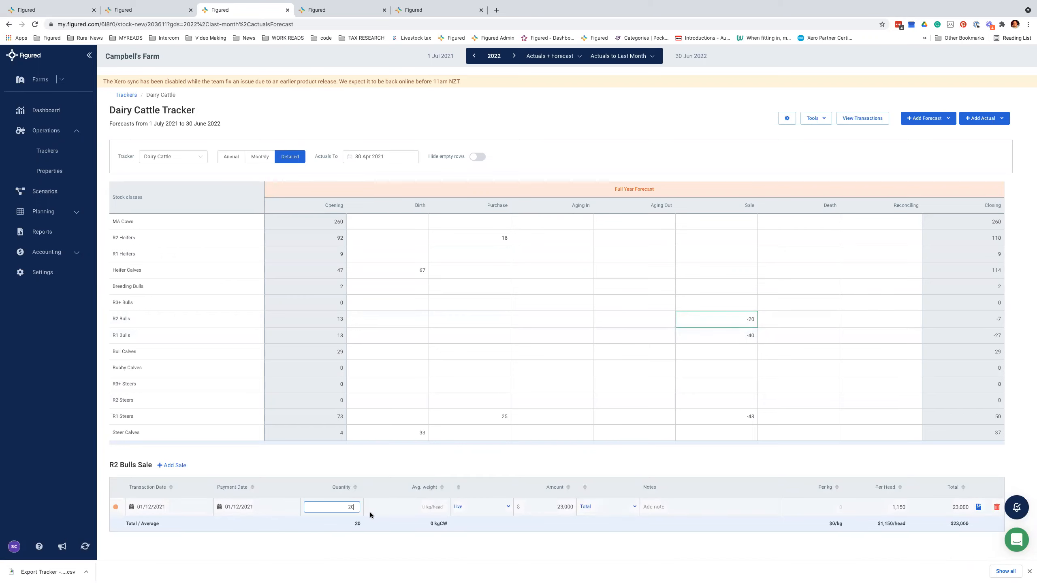
{"action": "left_click", "coordinate": [553, 507]}
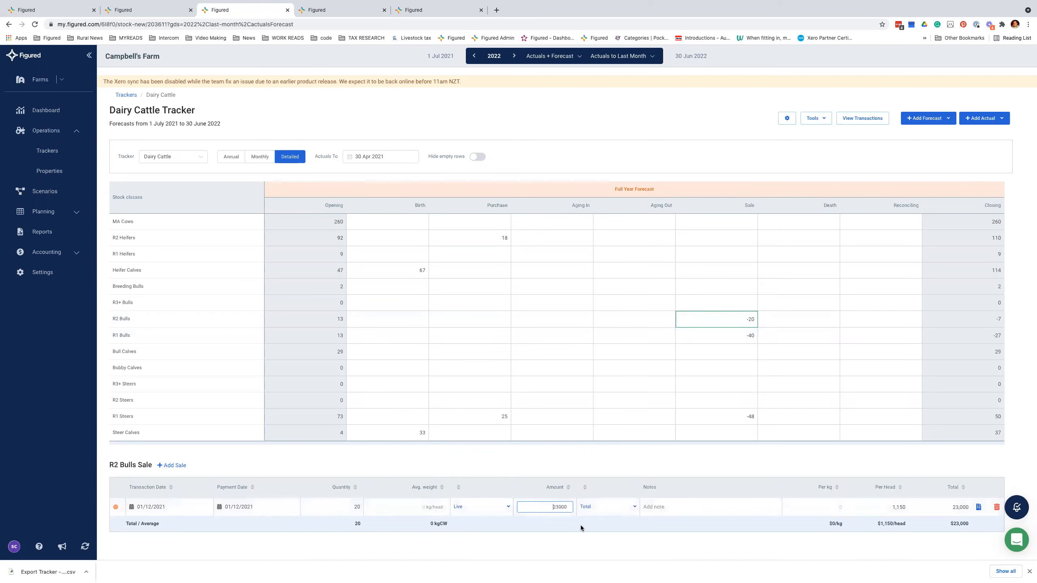
{"action": "left_click", "coordinate": [484, 508]}
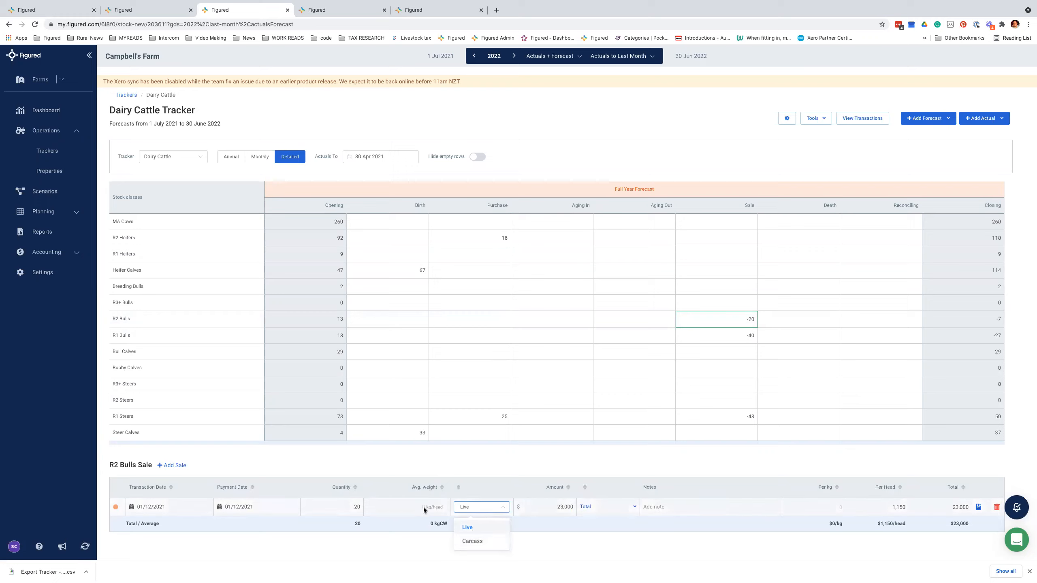
{"action": "left_click", "coordinate": [599, 508]}
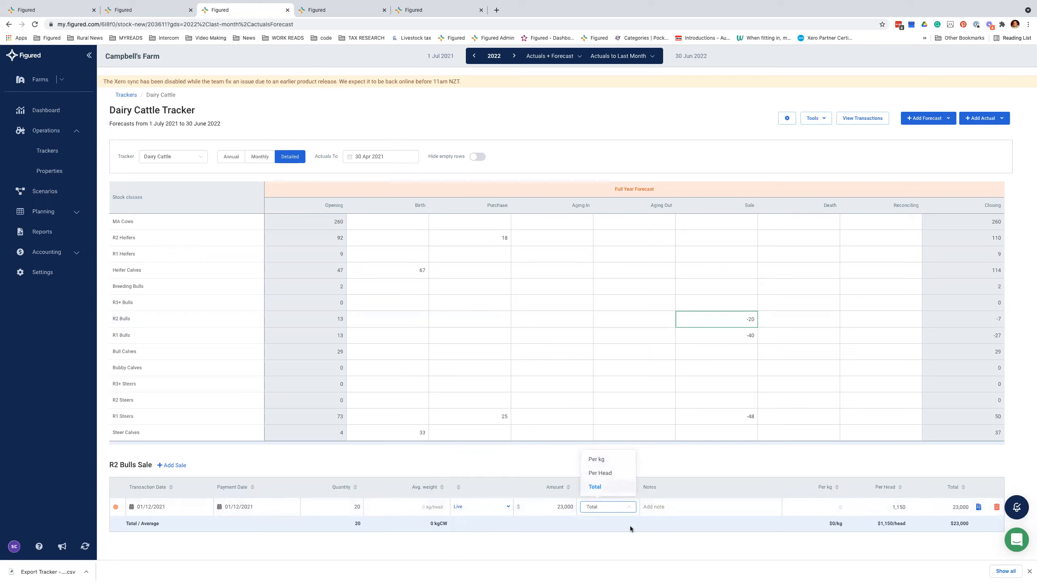
{"action": "left_click", "coordinate": [765, 482]}
{"action": "left_click", "coordinate": [570, 506]}
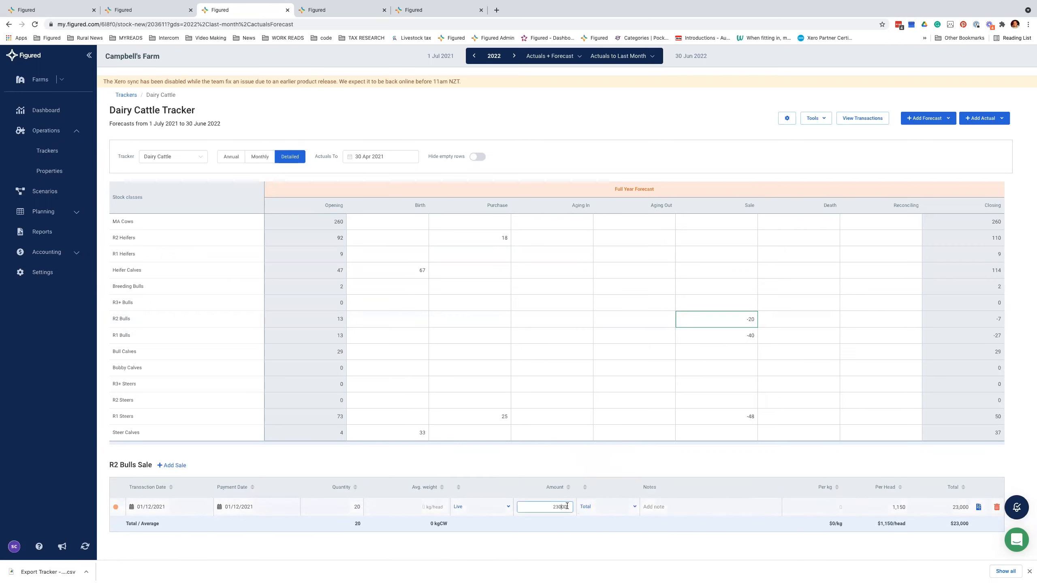
{"action": "left_click_drag", "start_coordinate": [570, 506], "coordinate": [557, 507]}
{"action": "type", "text": "2"}
{"action": "left_click", "coordinate": [581, 528]}
{"action": "left_click", "coordinate": [980, 506]}
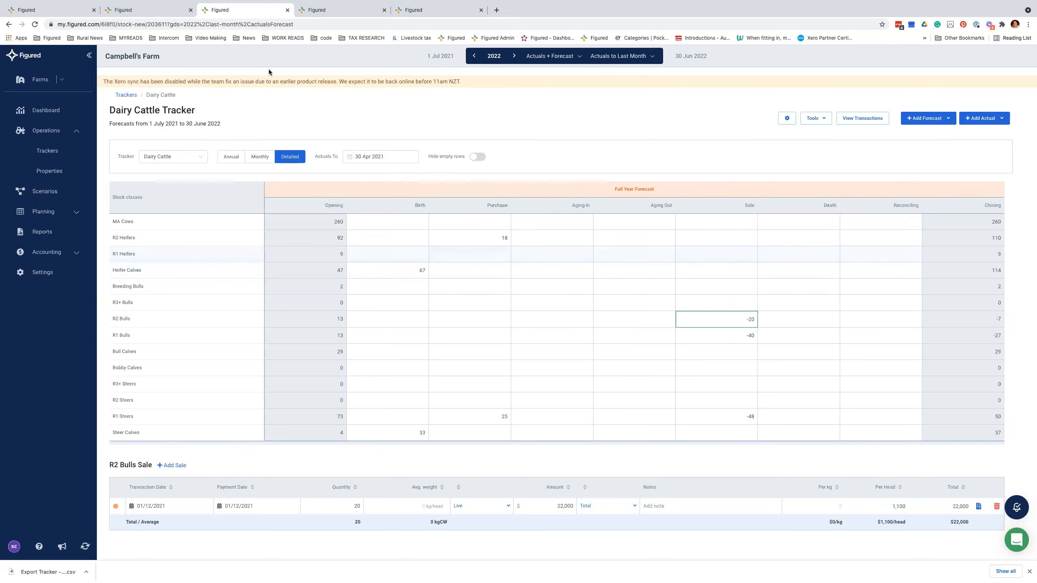
Step: Open the Fonterra - 40000 milk tracker from the trackers list
{"action": "left_click", "coordinate": [310, 12]}
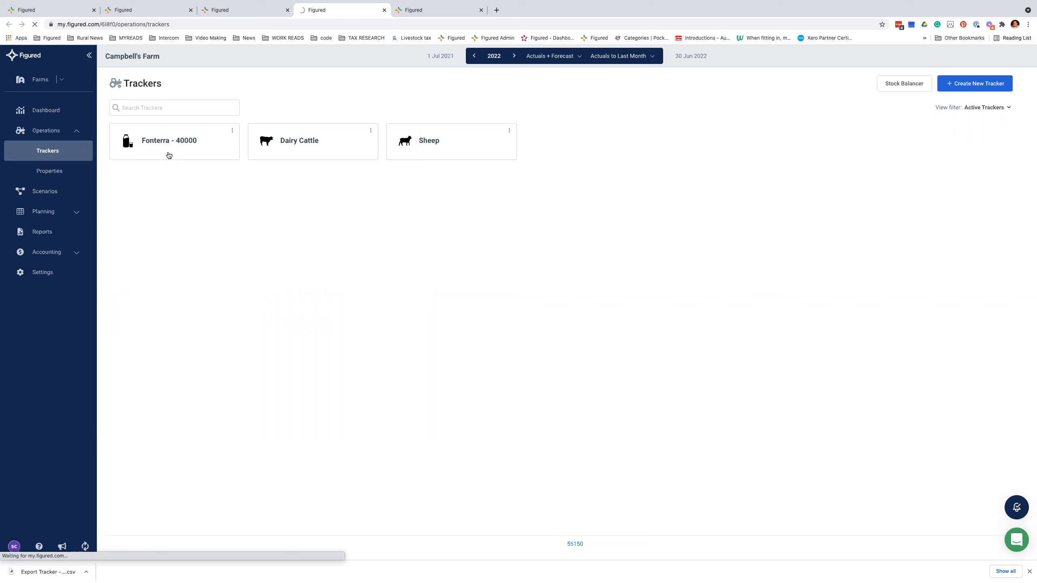
{"action": "left_click", "coordinate": [168, 155]}
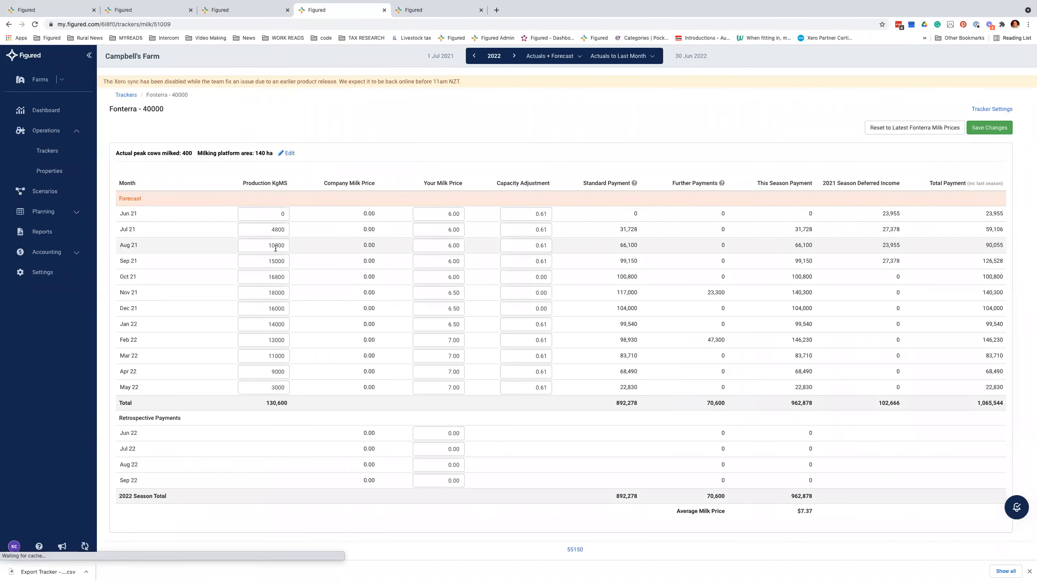
{"action": "left_click", "coordinate": [273, 230]}
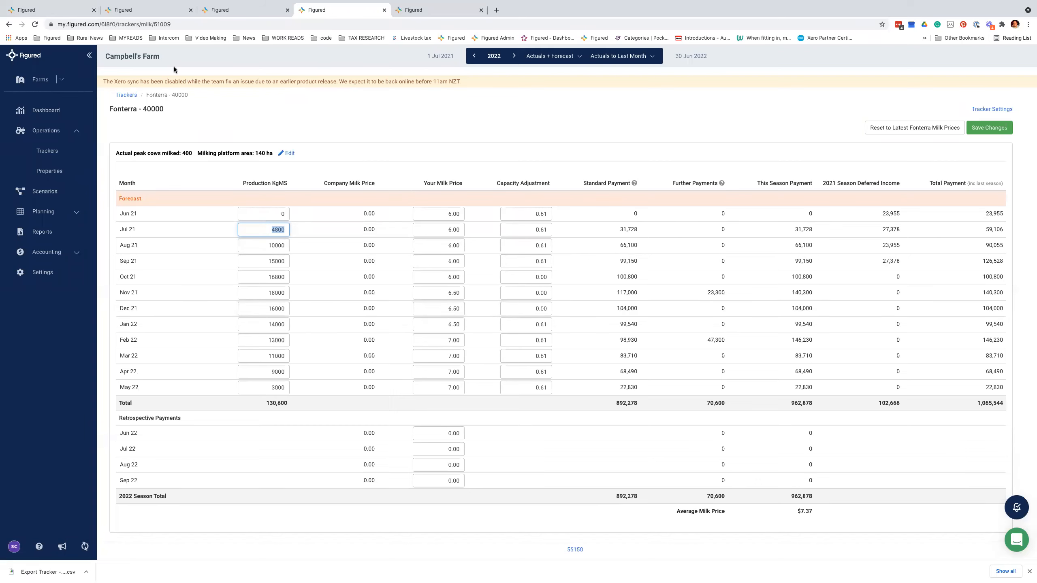
Step: Load the tracker's address in a new tab, view 2021, then reload on 2022
{"action": "left_click", "coordinate": [133, 22]}
{"action": "key", "text": "ctrl+c"}
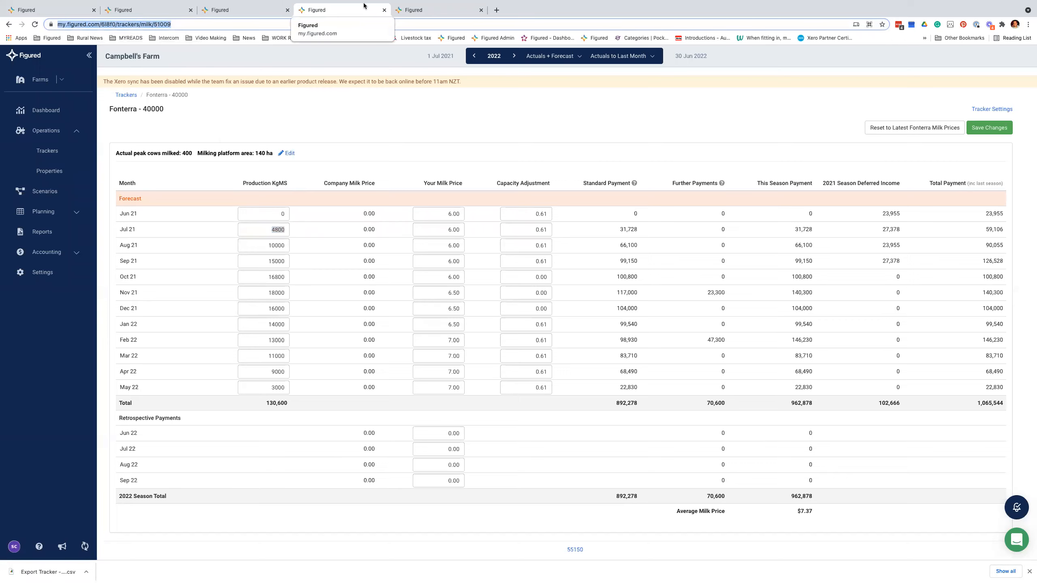
{"action": "left_click", "coordinate": [497, 9]}
{"action": "key", "text": "ctrl+v"}
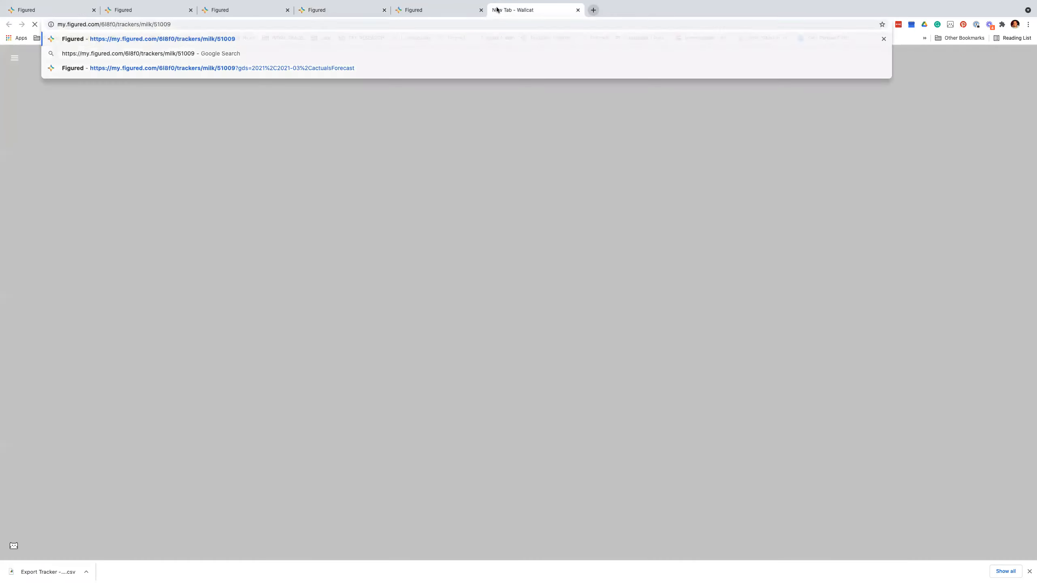
{"action": "key", "text": "Return"}
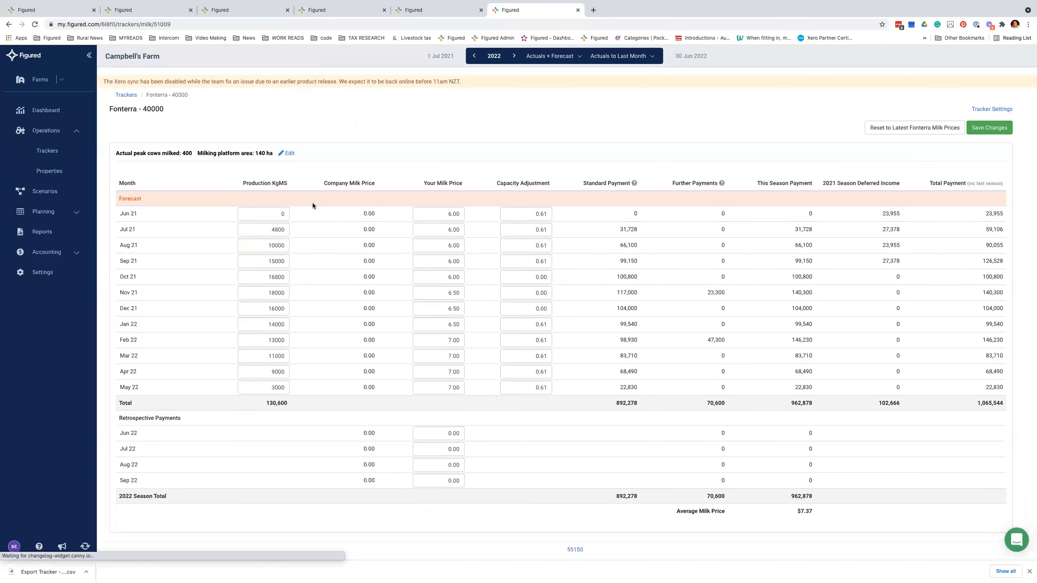
{"action": "left_click", "coordinate": [475, 57]}
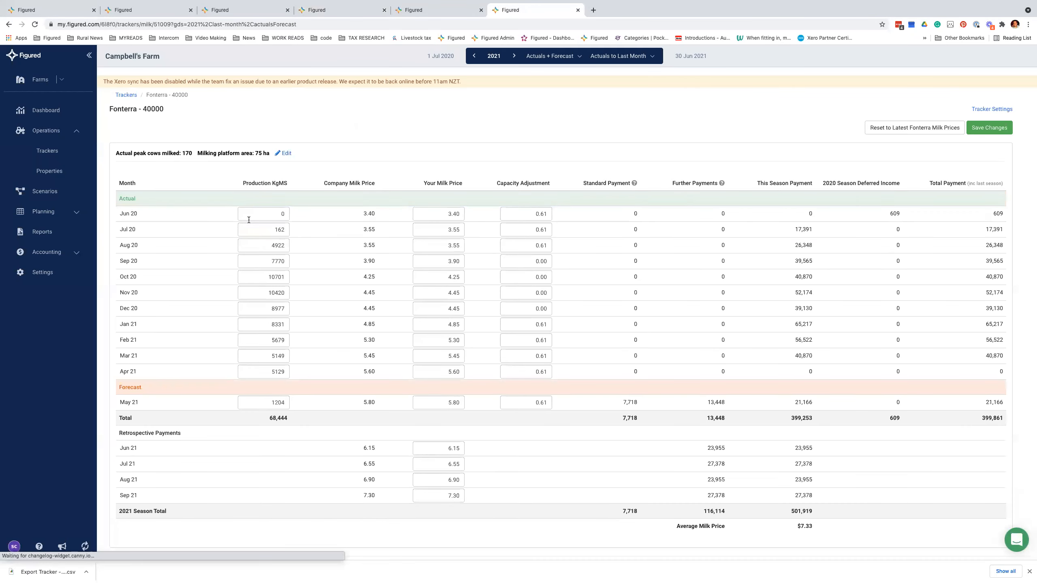
{"action": "double_click", "coordinate": [278, 230]}
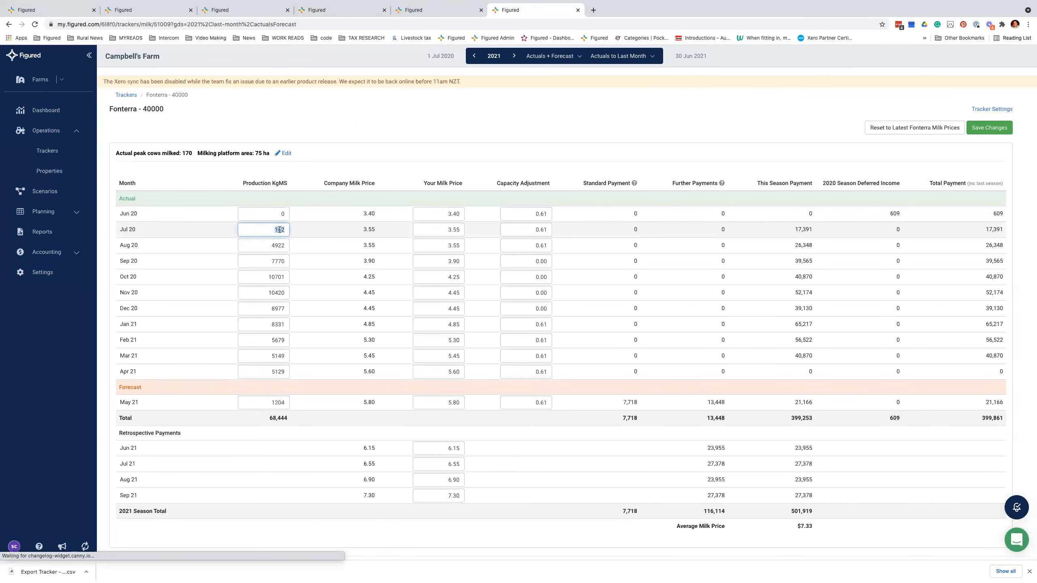
{"action": "left_click", "coordinate": [413, 11]}
{"action": "left_click", "coordinate": [499, 9]}
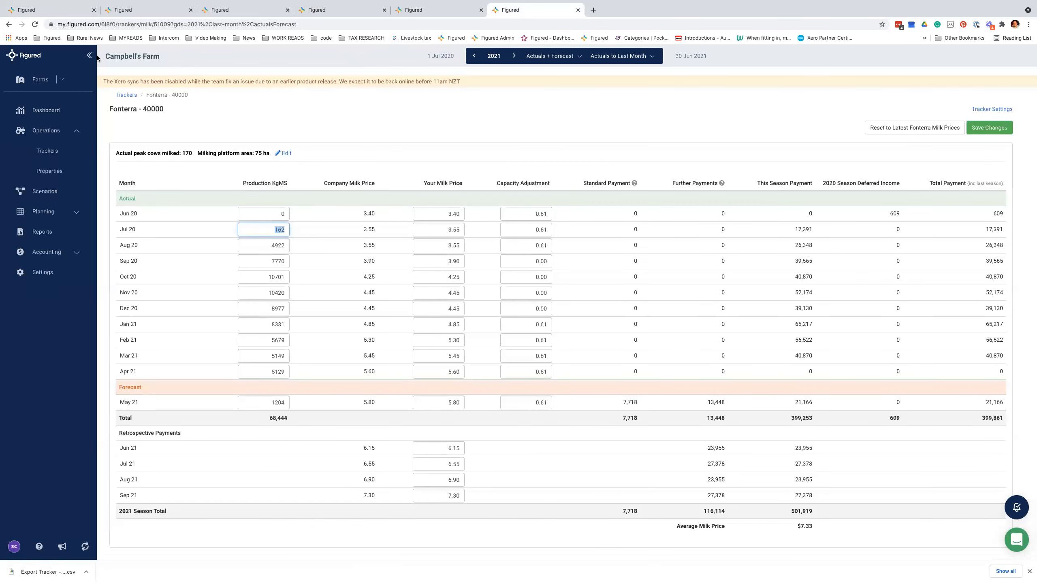
{"action": "left_click", "coordinate": [9, 24]}
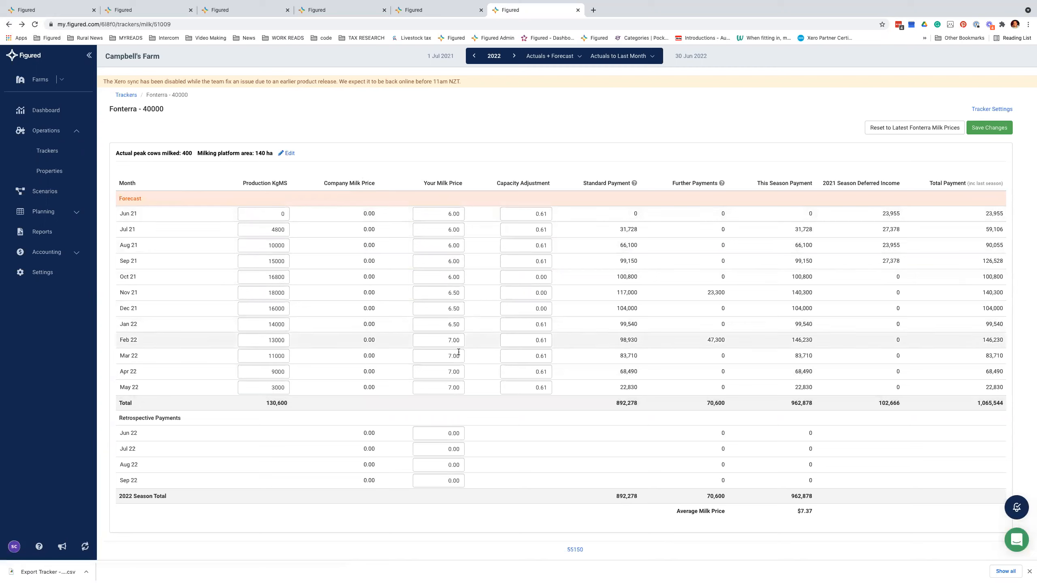
Step: Enter 5 as the Jun 21 Your Milk Price in the Fonterra forecast
{"action": "left_click", "coordinate": [447, 215]}
{"action": "type", "text": "5"}
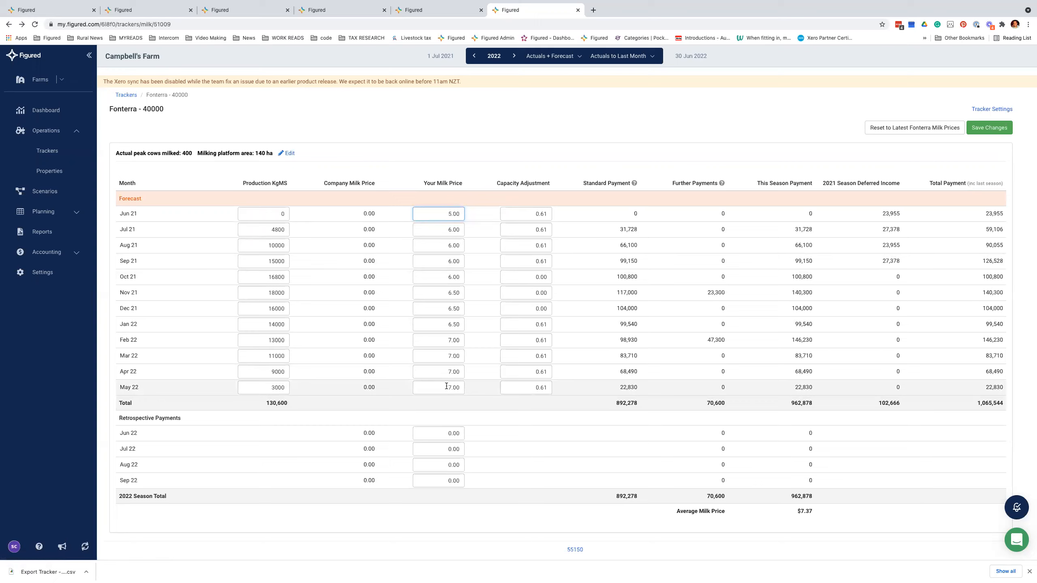
{"action": "left_click", "coordinate": [912, 129]}
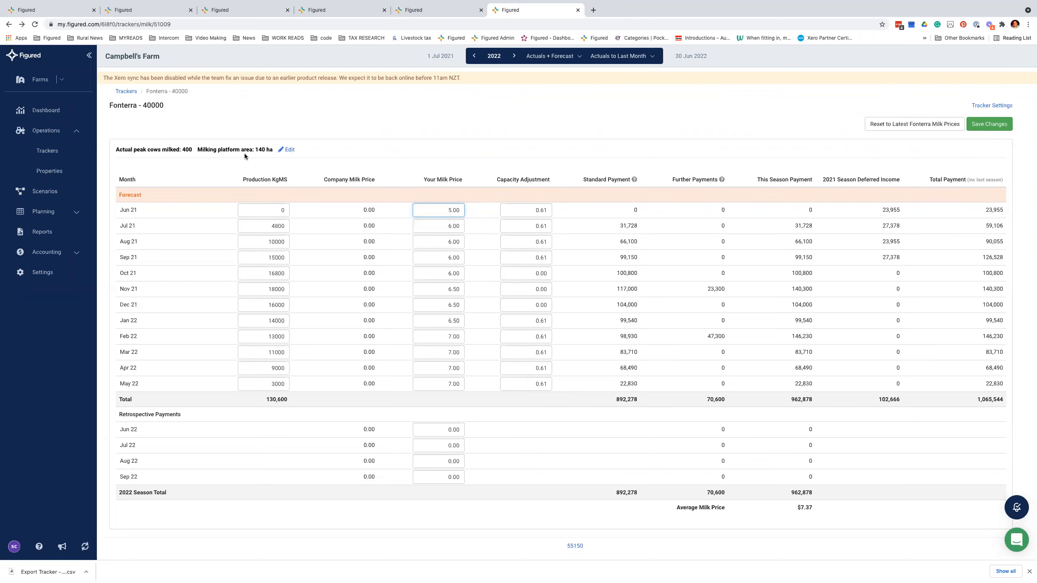
Step: Return to the planning grid and switch it to the 2022 year
{"action": "left_click", "coordinate": [418, 9]}
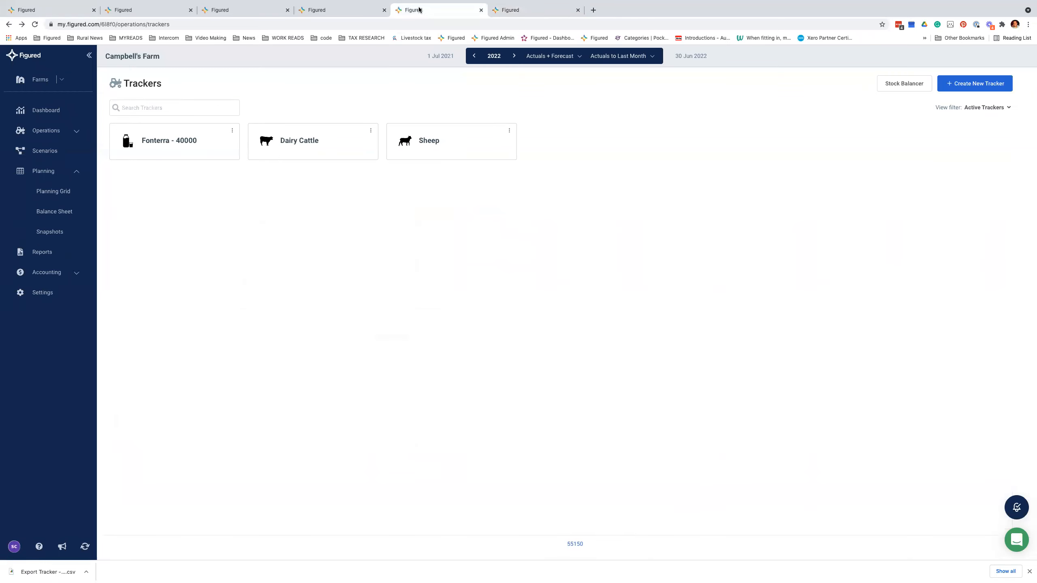
{"action": "left_click", "coordinate": [345, 9]}
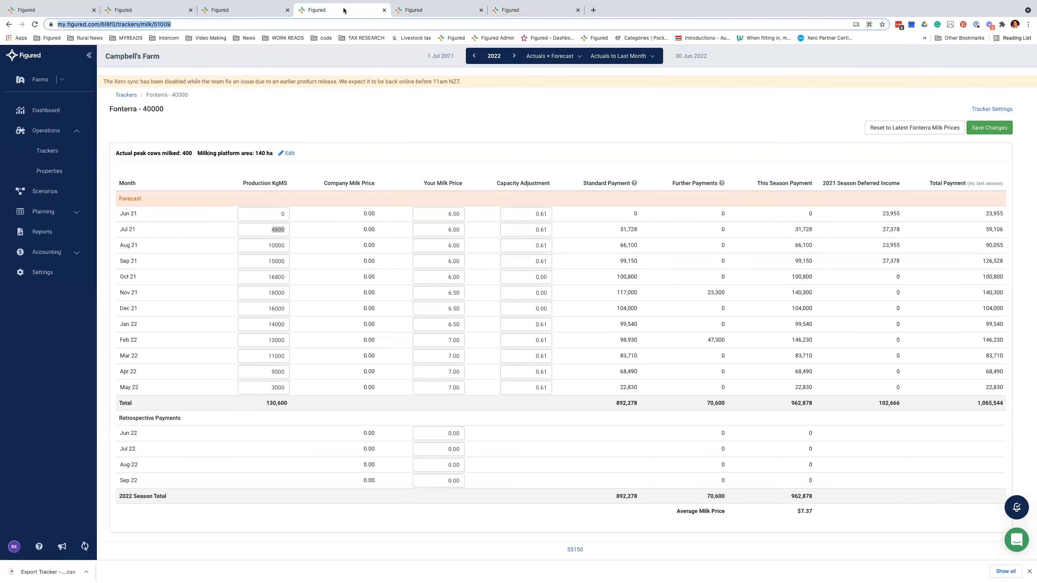
{"action": "left_click", "coordinate": [169, 12]}
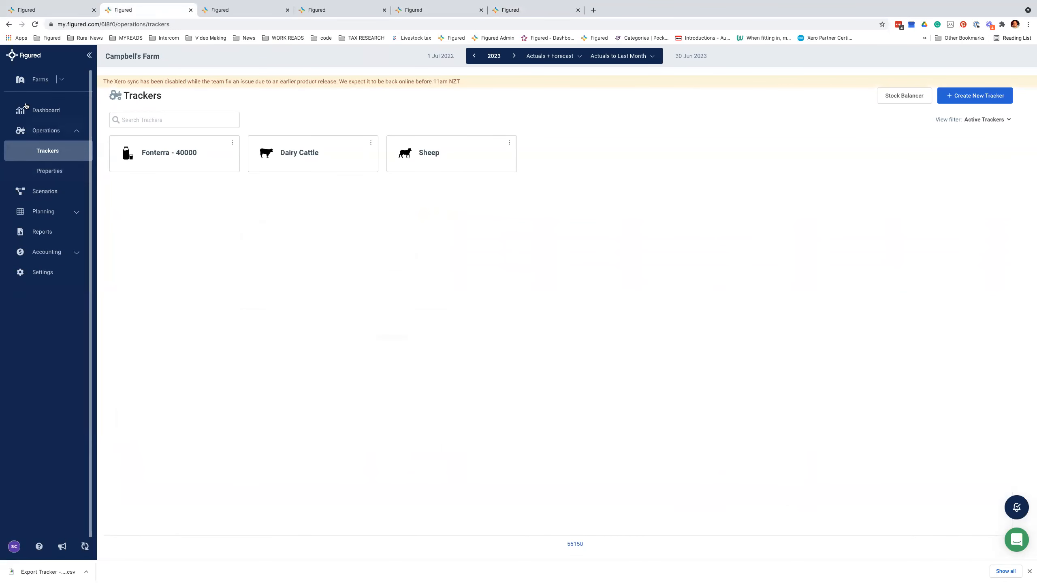
{"action": "left_click", "coordinate": [15, 27]}
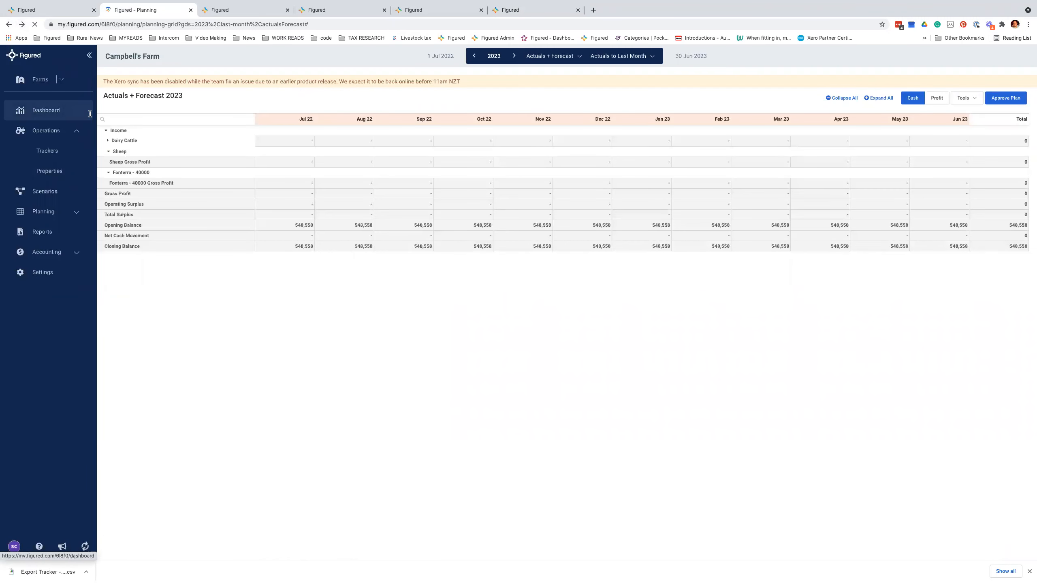
{"action": "left_click", "coordinate": [469, 60]}
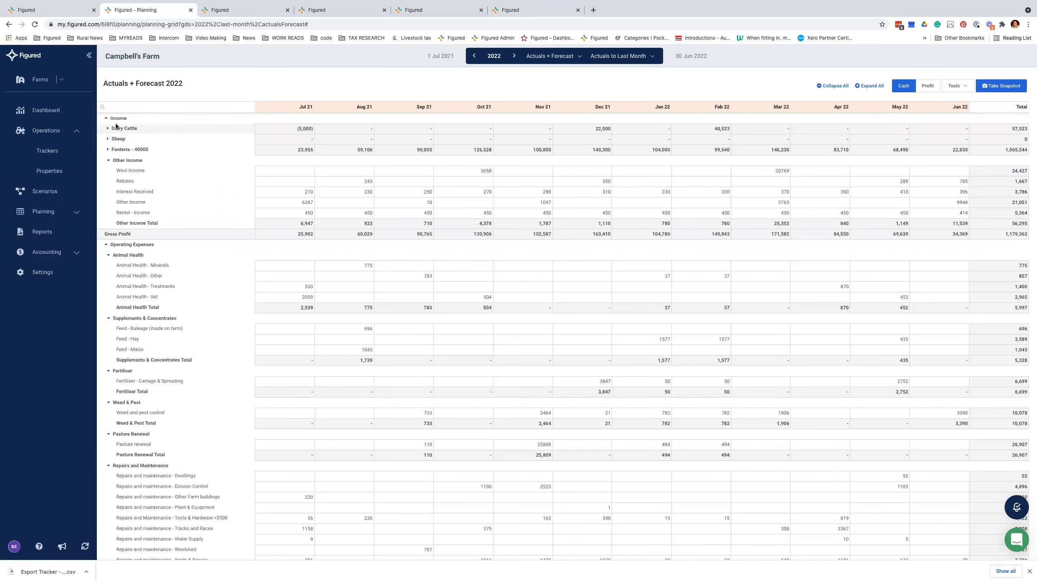
Step: Collapse Other Income, expand Fonterra - 40000 and Dairy Cattle, and hide the sidebar
{"action": "left_click", "coordinate": [109, 160]}
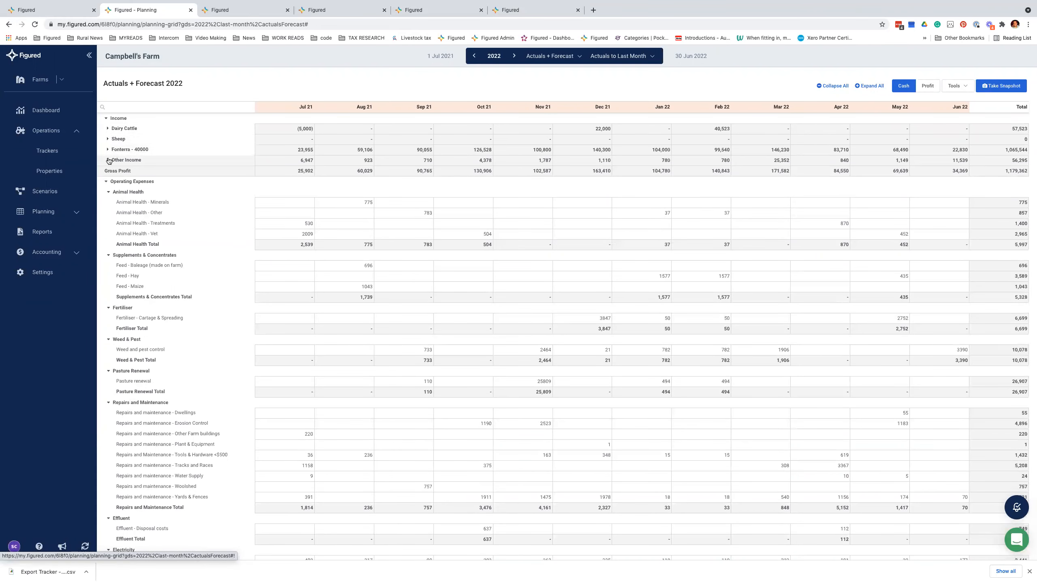
{"action": "left_click", "coordinate": [108, 150]}
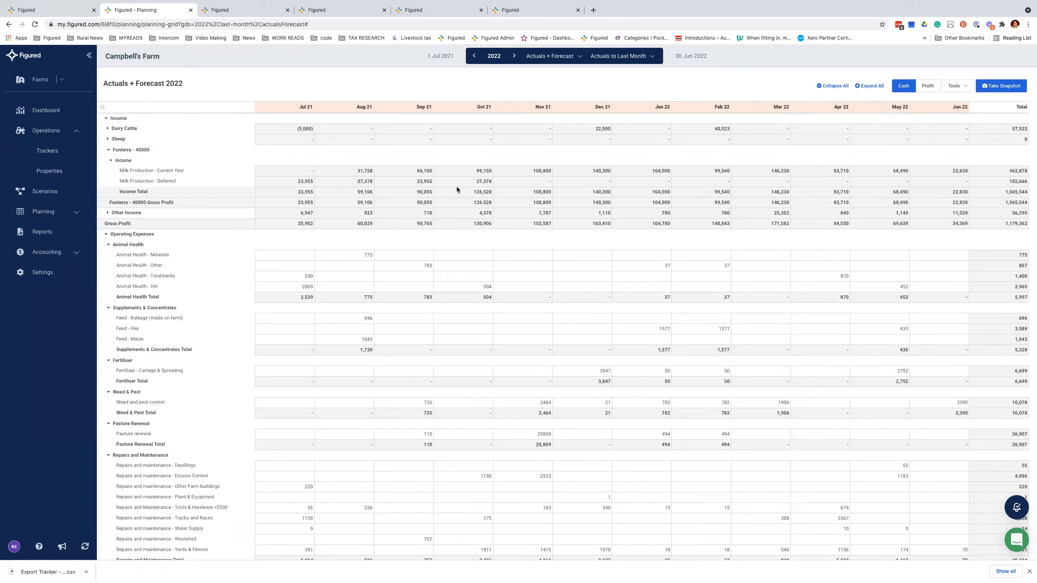
{"action": "left_click", "coordinate": [109, 129]}
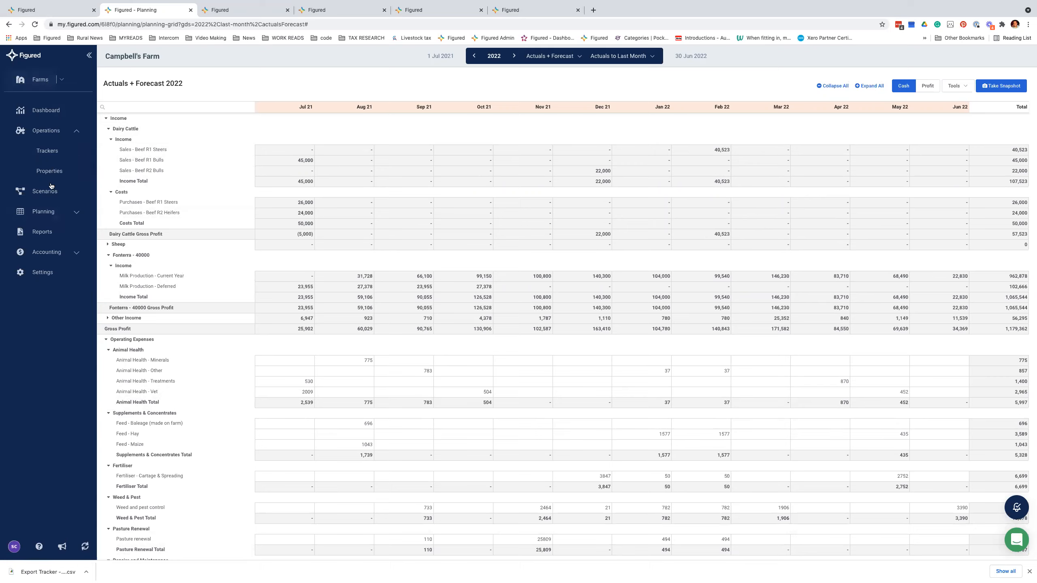
{"action": "left_click", "coordinate": [63, 212]}
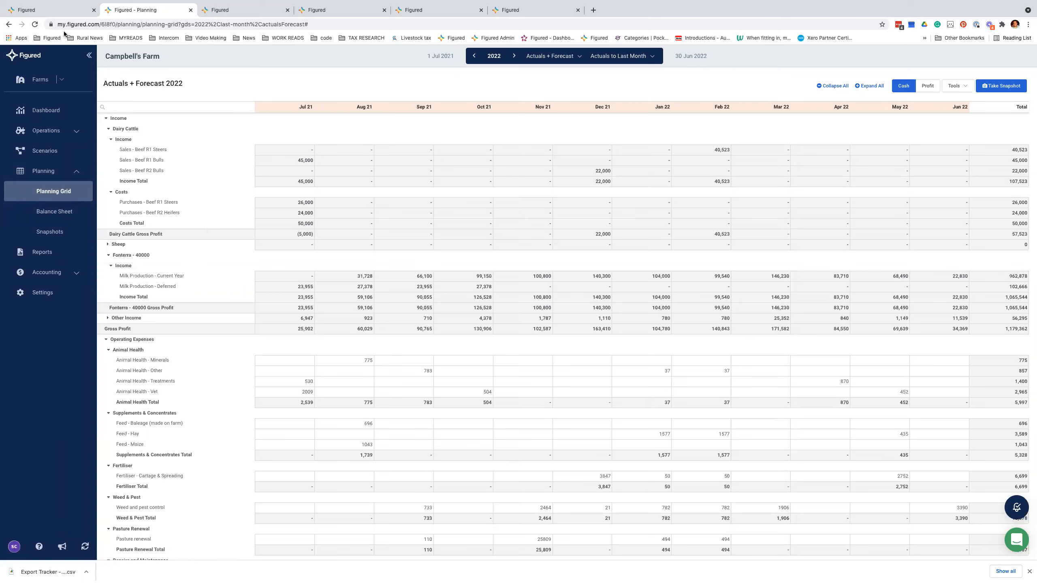
{"action": "left_click", "coordinate": [89, 58]}
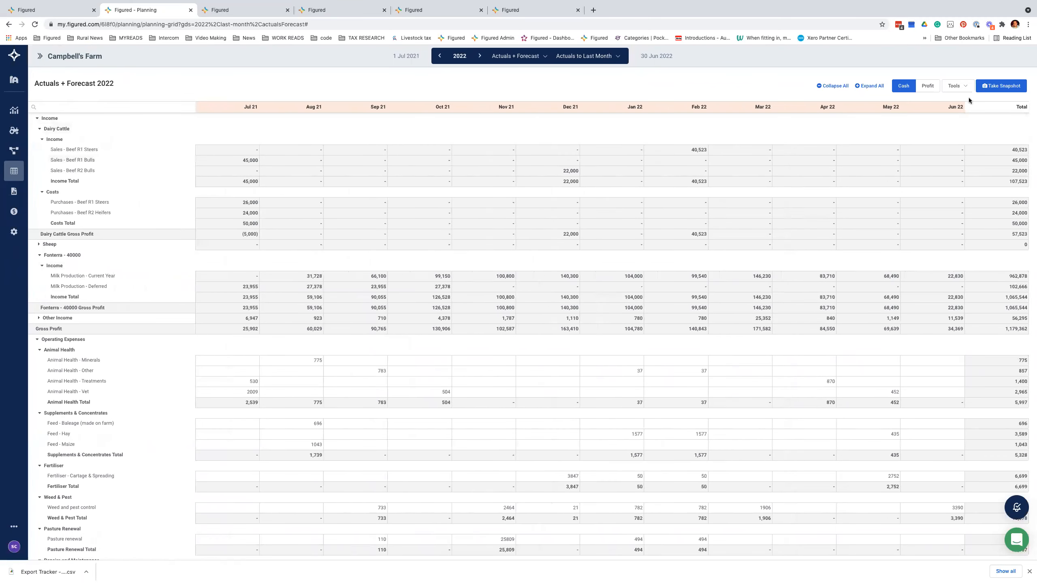
{"action": "left_click", "coordinate": [953, 90]}
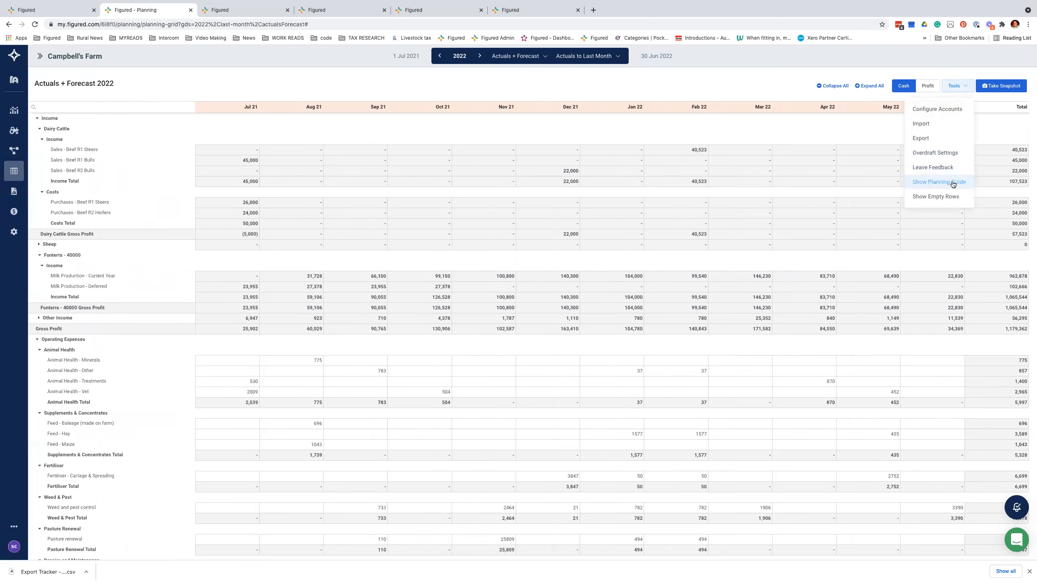
{"action": "left_click", "coordinate": [922, 126]}
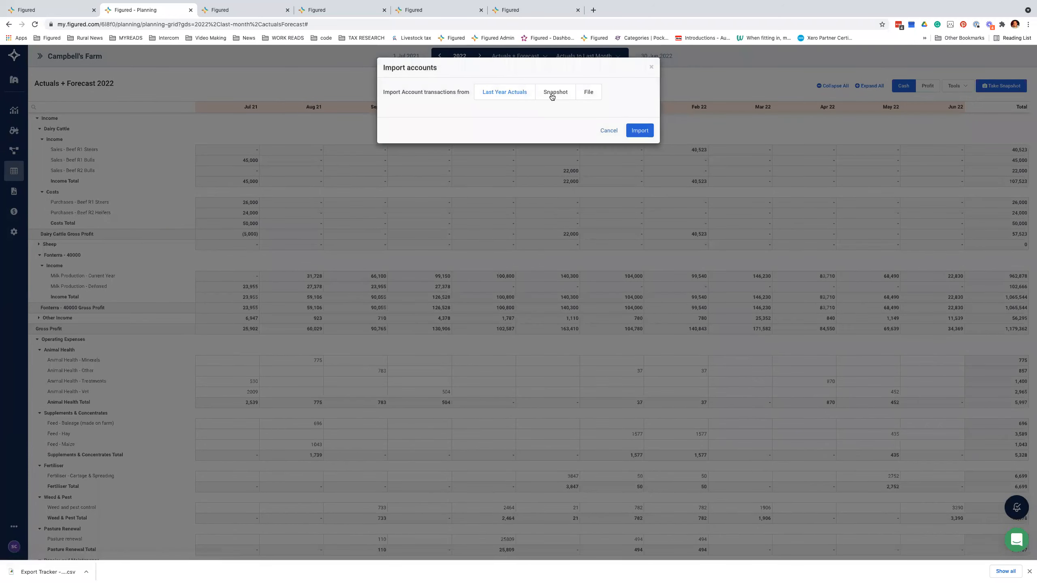
{"action": "left_click", "coordinate": [586, 94]}
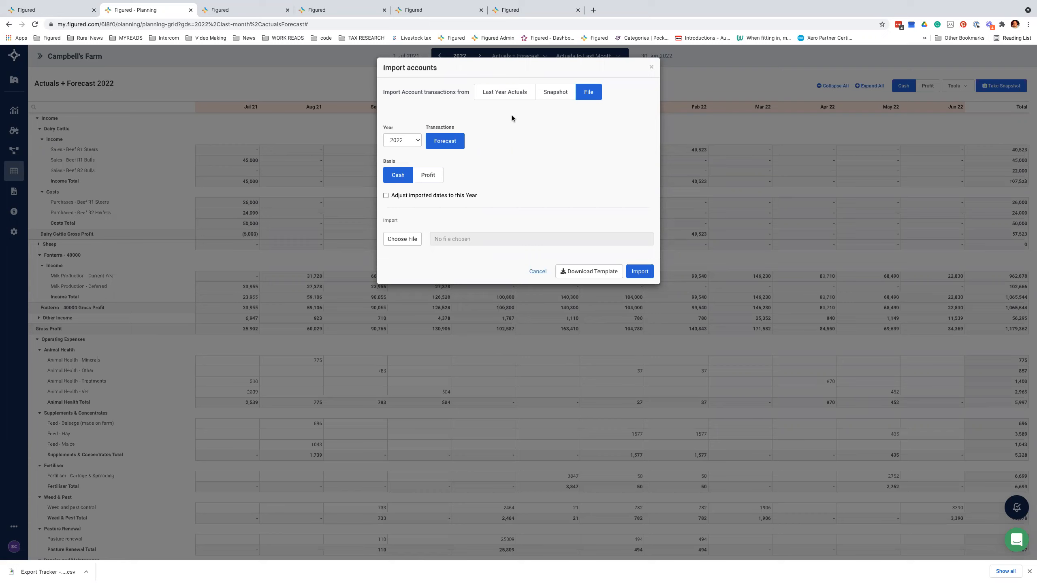
{"action": "left_click", "coordinate": [516, 94]}
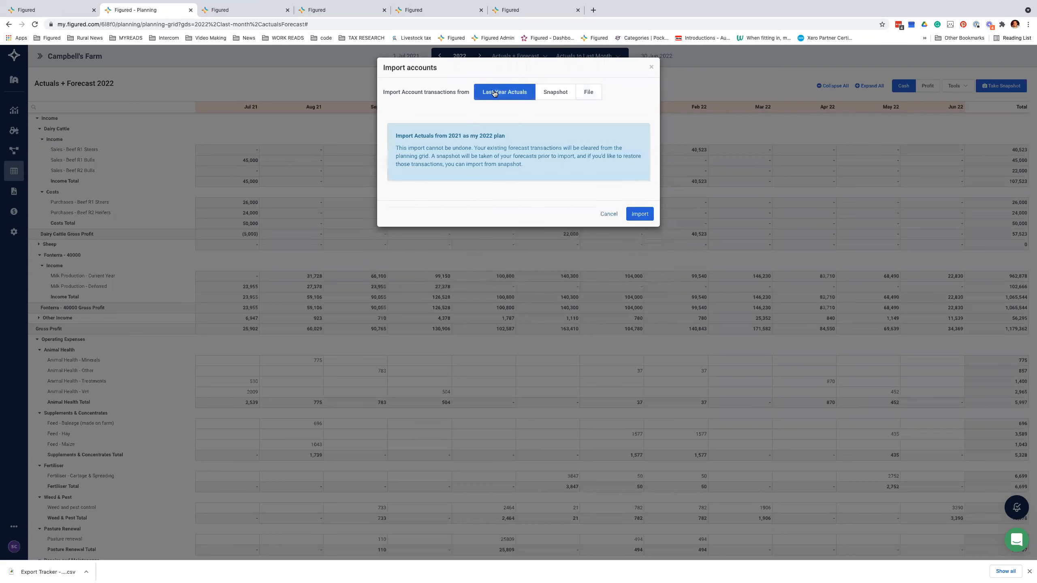
{"action": "left_click", "coordinate": [608, 214]}
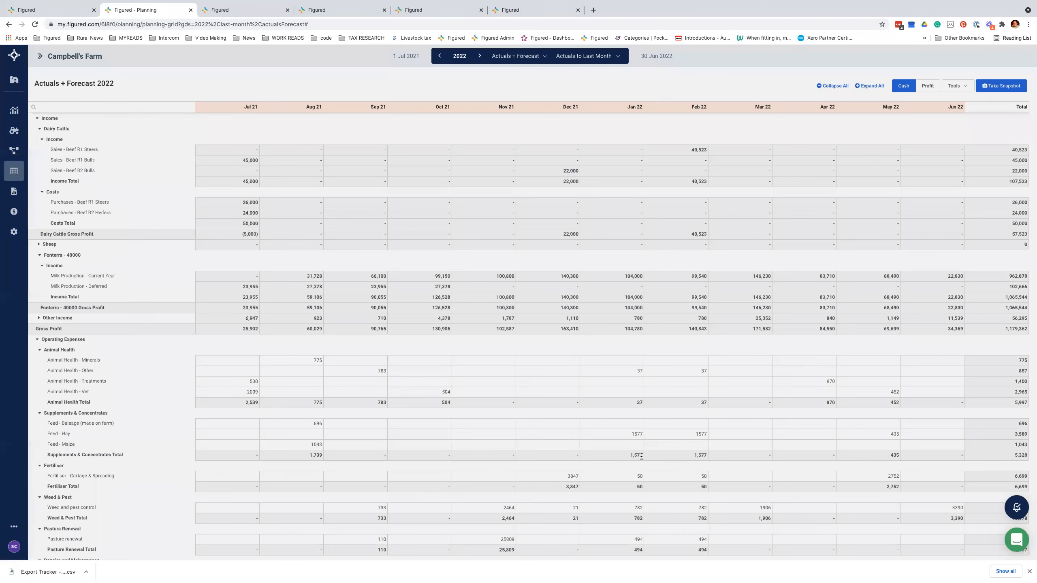
Step: Expand Operating Expenses and its Animal Health category
{"action": "scroll", "coordinate": [641, 456], "scroll_direction": "down", "scroll_amount": 1}
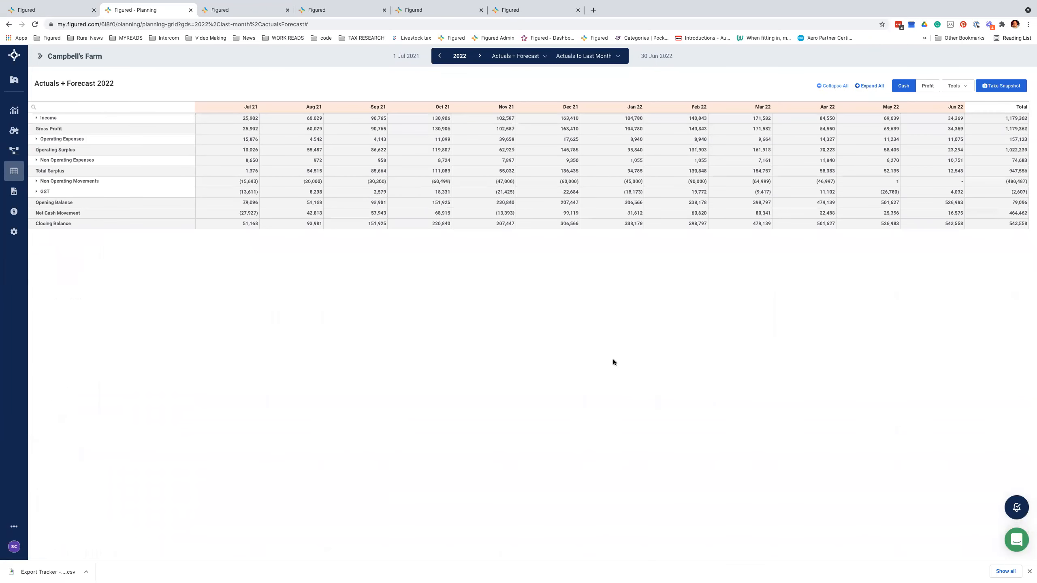
{"action": "left_click_drag", "start_coordinate": [151, 228], "coordinate": [881, 224]}
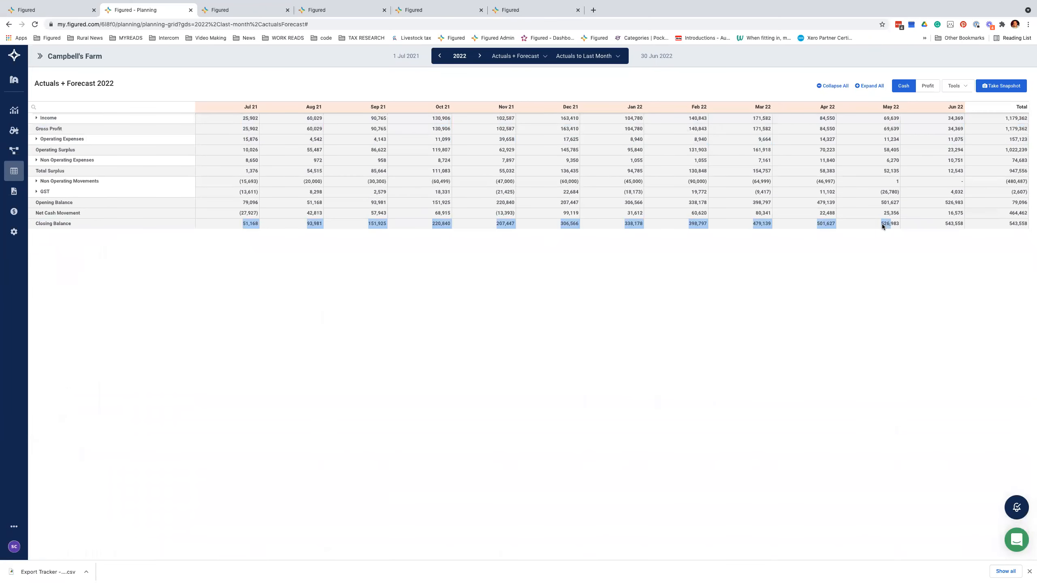
{"action": "mouse_move", "coordinate": [2, 288]}
{"action": "left_click", "coordinate": [39, 140]}
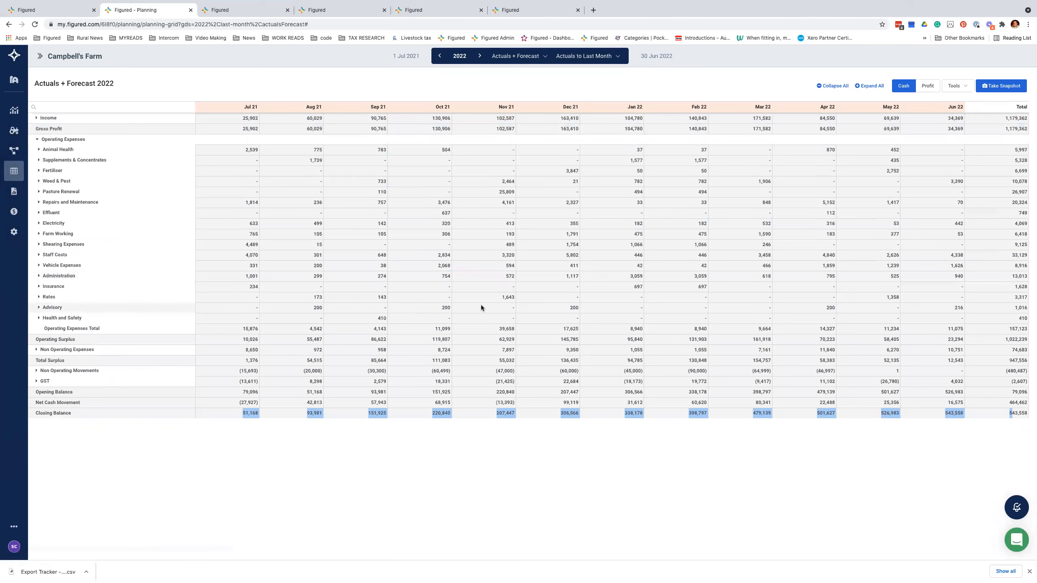
{"action": "left_click", "coordinate": [46, 150]}
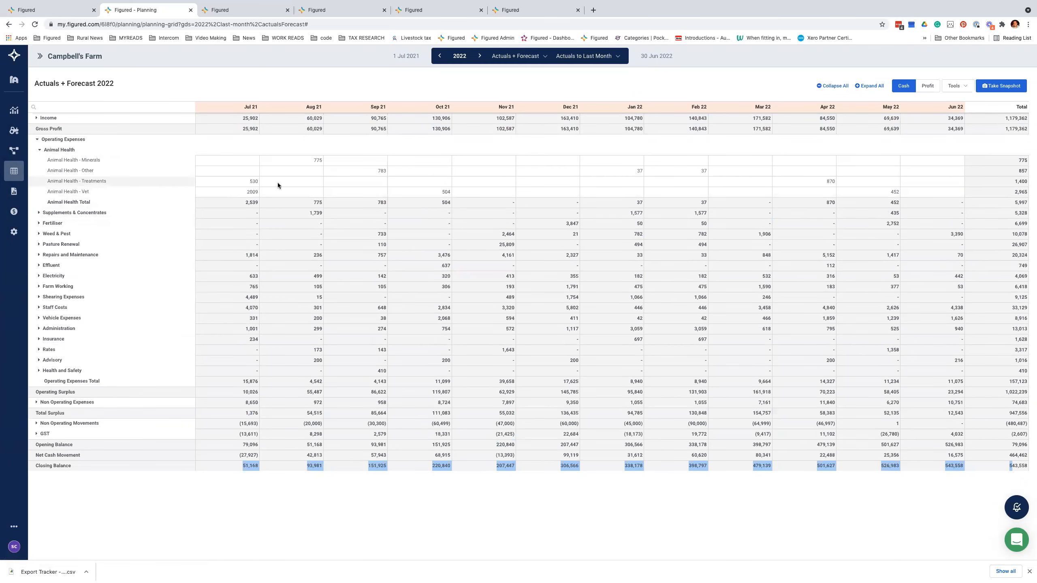
Step: Edit the Jul 21 Animal Health - Treatments cell and copy $0 across the remaining months
{"action": "left_click", "coordinate": [246, 181]}
{"action": "double_click", "coordinate": [247, 181]}
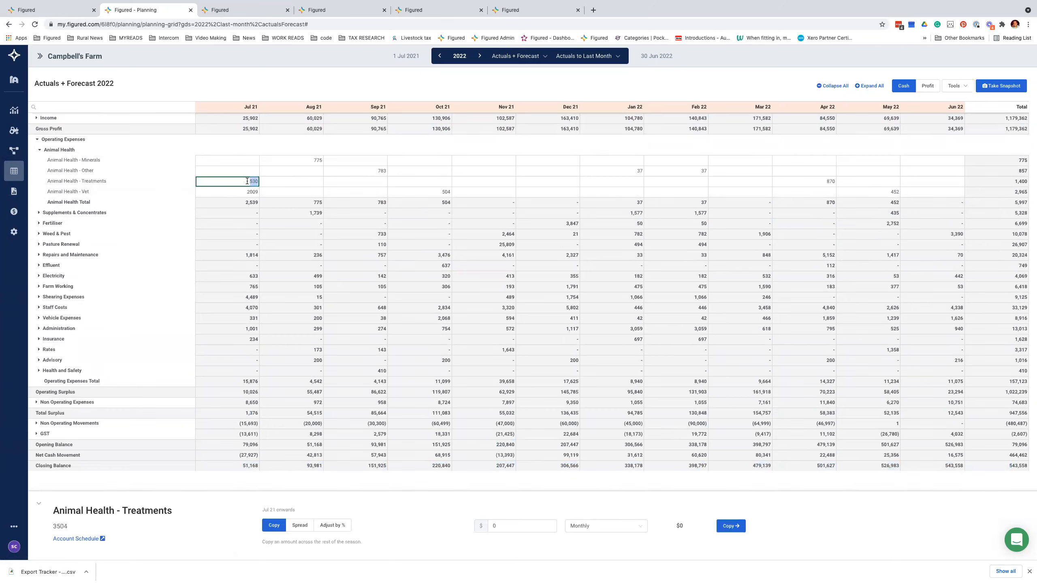
{"action": "double_click", "coordinate": [1022, 181]}
{"action": "left_click", "coordinate": [247, 180]}
{"action": "scroll", "coordinate": [246, 179], "scroll_direction": "down", "scroll_amount": 1}
{"action": "double_click", "coordinate": [246, 180]}
{"action": "scroll", "coordinate": [245, 179], "scroll_direction": "up", "scroll_amount": 1}
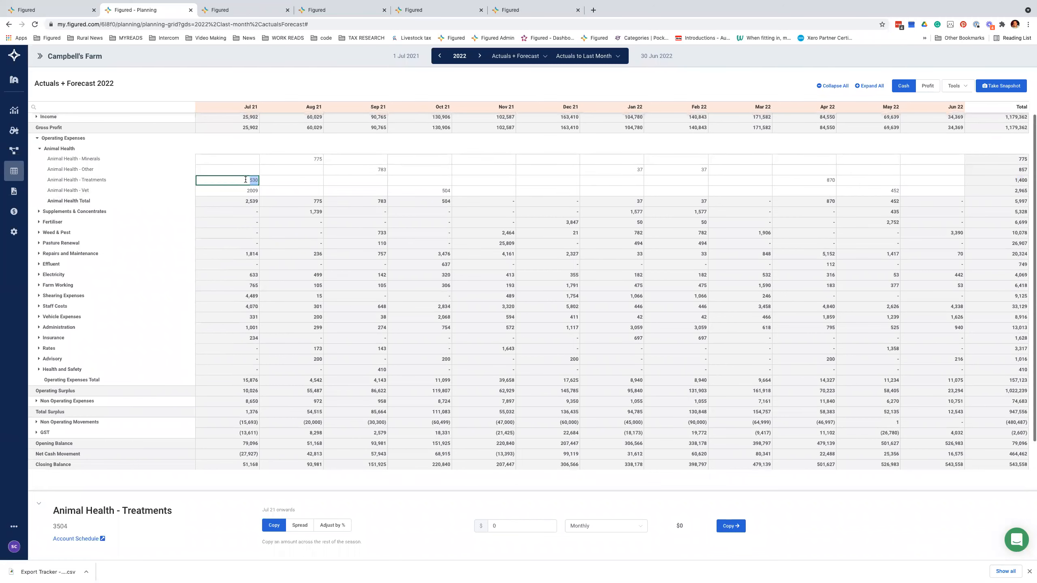
{"action": "type", "text": "600"}
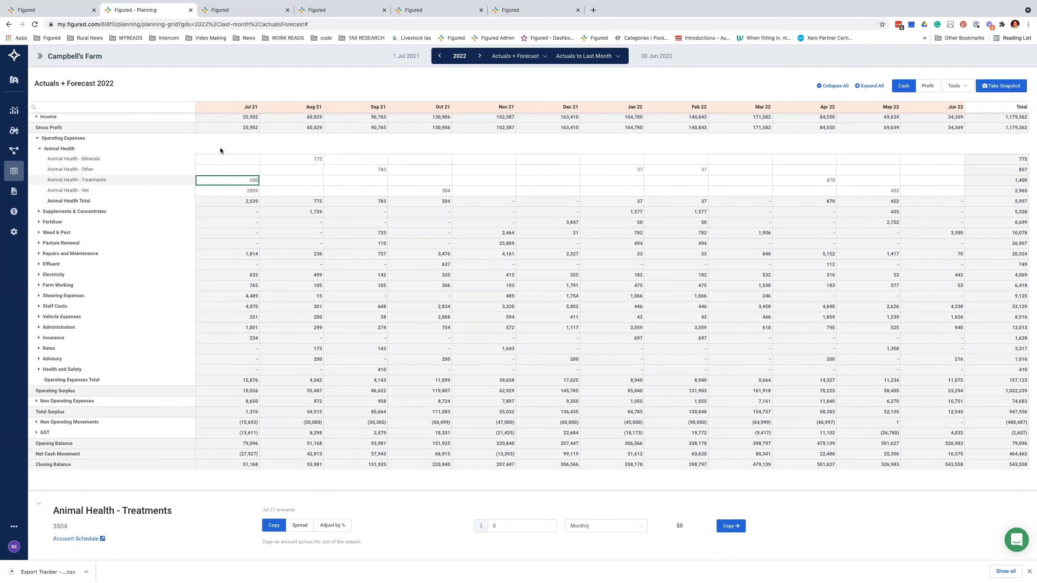
{"action": "left_click_drag", "start_coordinate": [245, 107], "coordinate": [248, 113]}
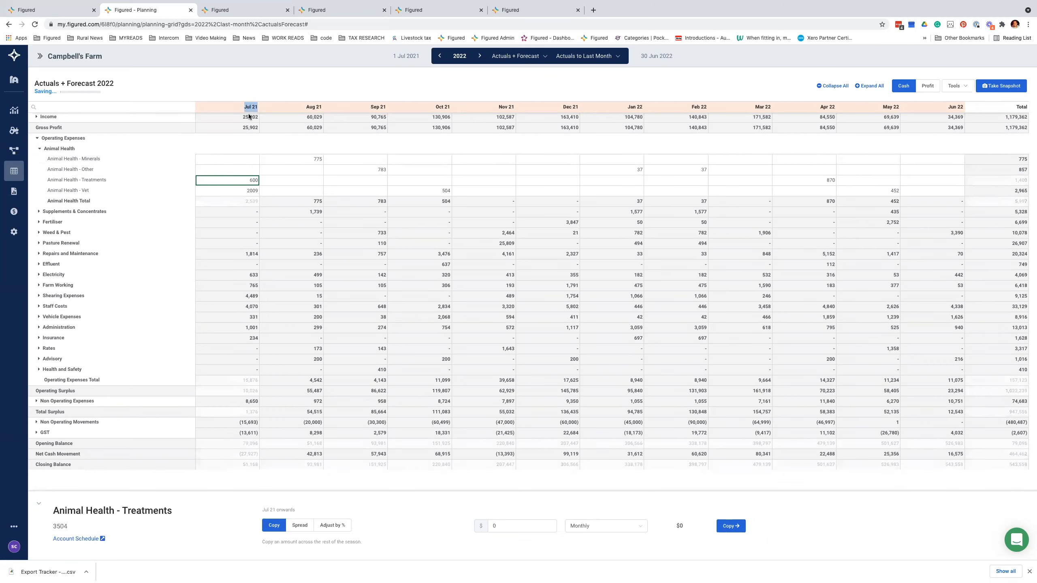
{"action": "double_click", "coordinate": [244, 182]}
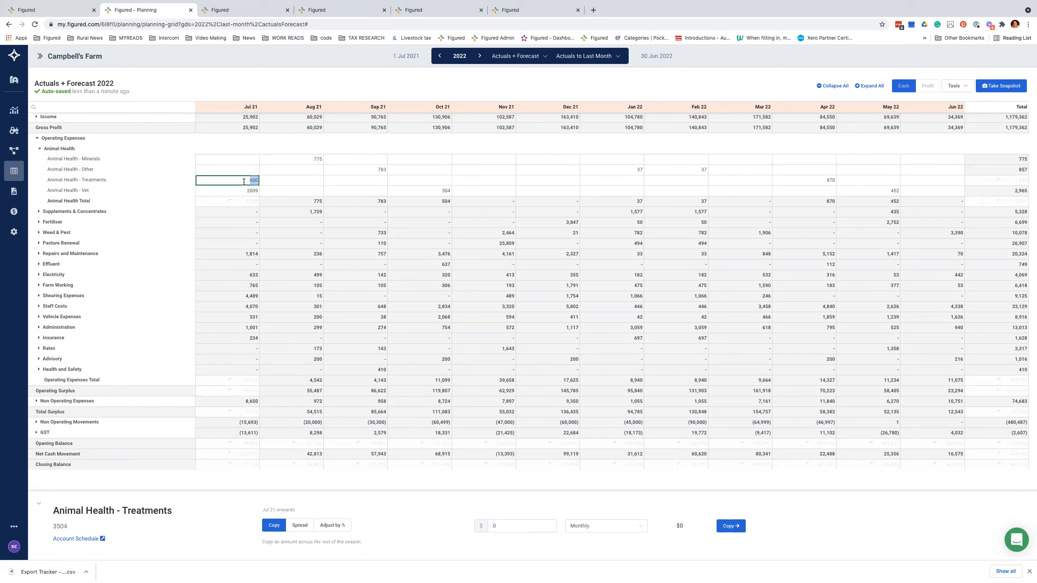
{"action": "type", "text": "1400"}
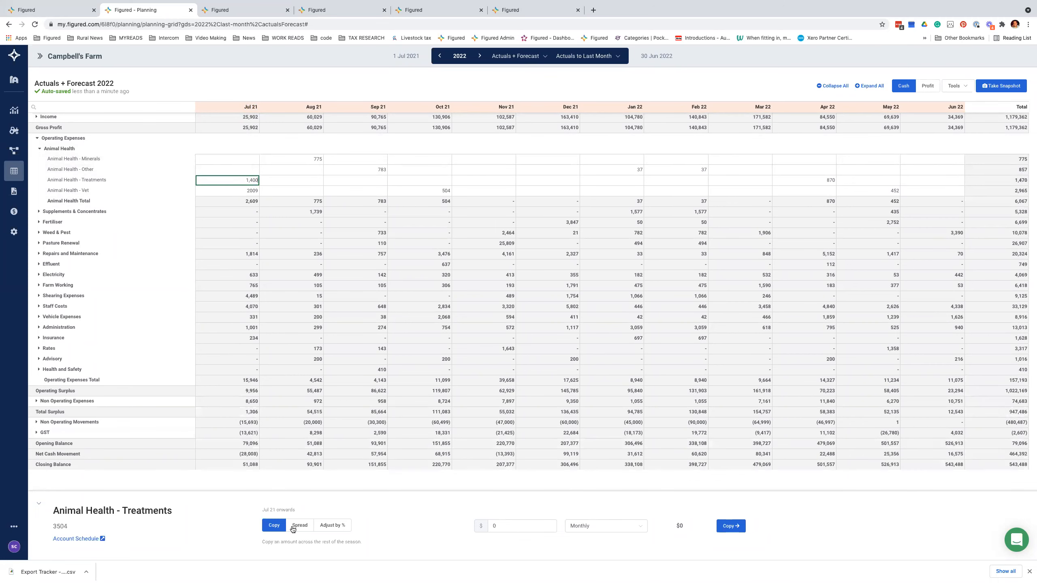
{"action": "double_click", "coordinate": [243, 180]}
{"action": "type", "text": "2"}
{"action": "left_click", "coordinate": [738, 527]}
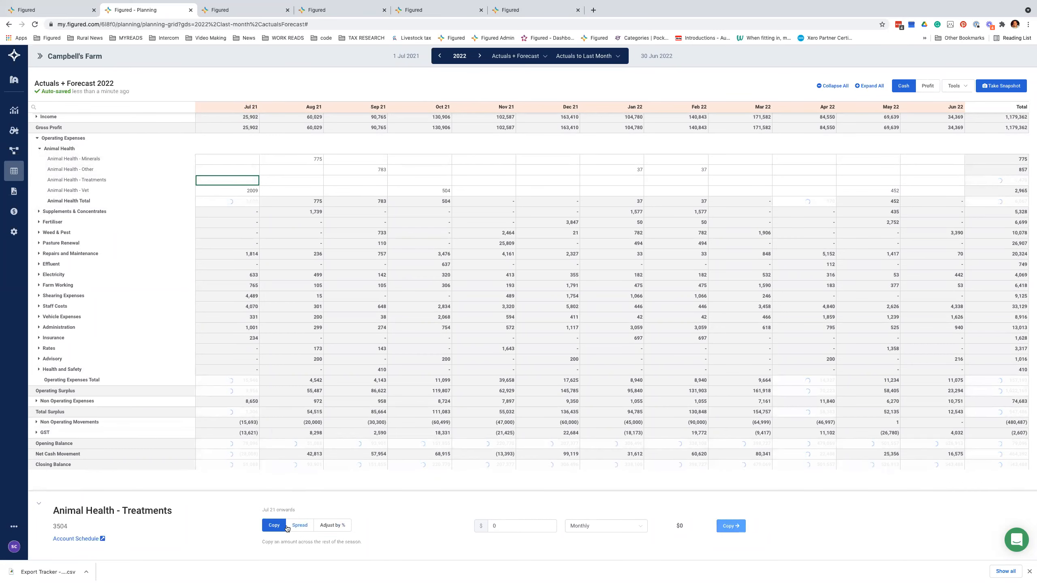
Step: Spread 1,600 of Treatments along the 2021 actuals curve, giving 606 in Jul 21
{"action": "left_click", "coordinate": [299, 526]}
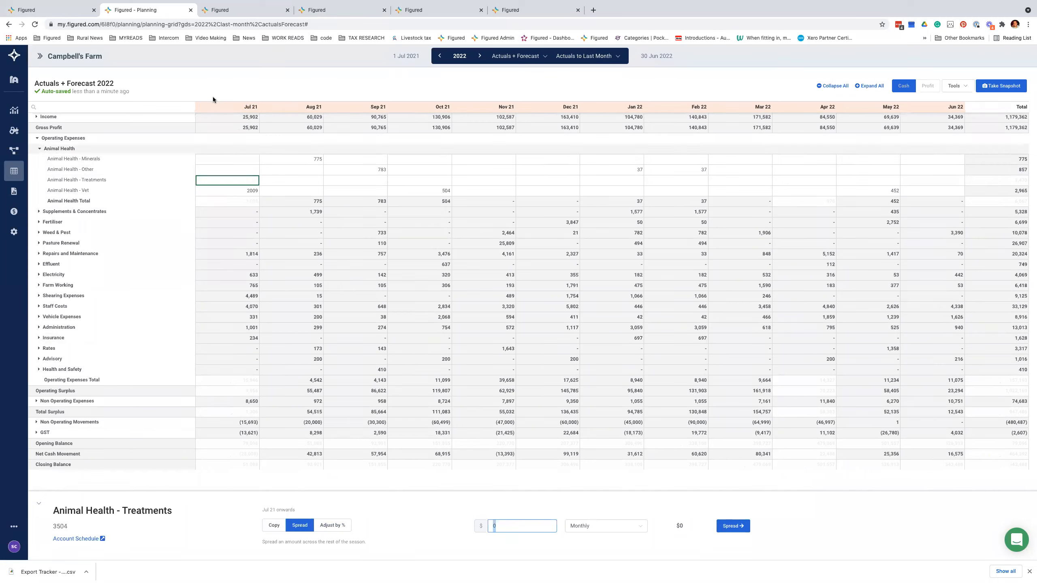
{"action": "left_click", "coordinate": [240, 183]}
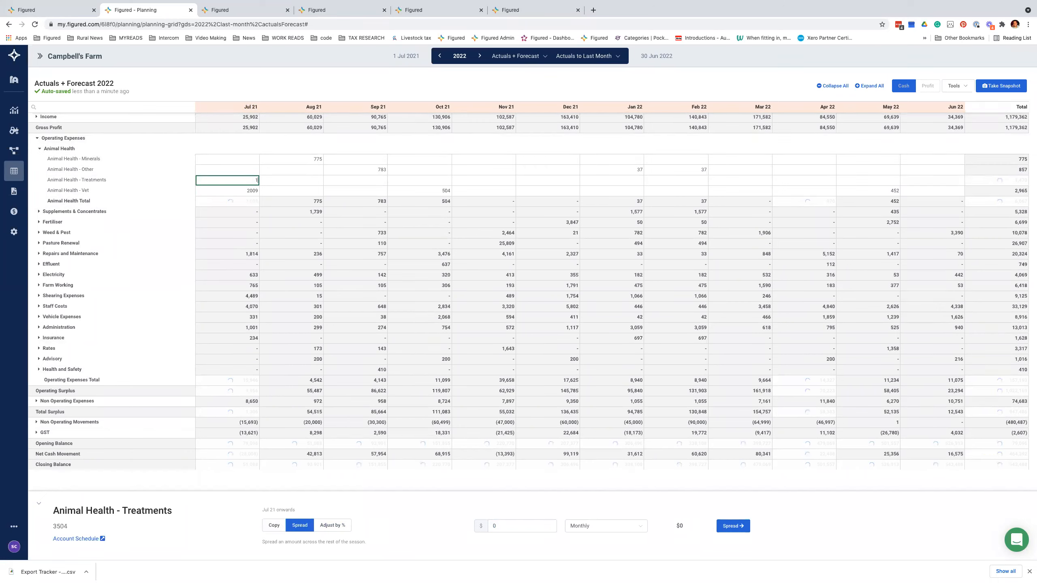
{"action": "type", "text": "1600"}
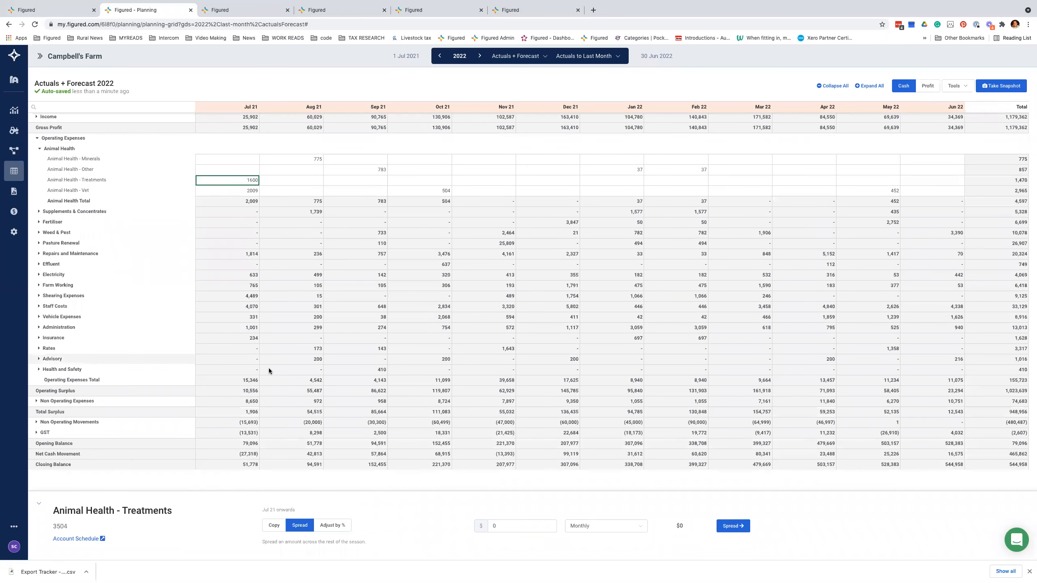
{"action": "double_click", "coordinate": [501, 525]}
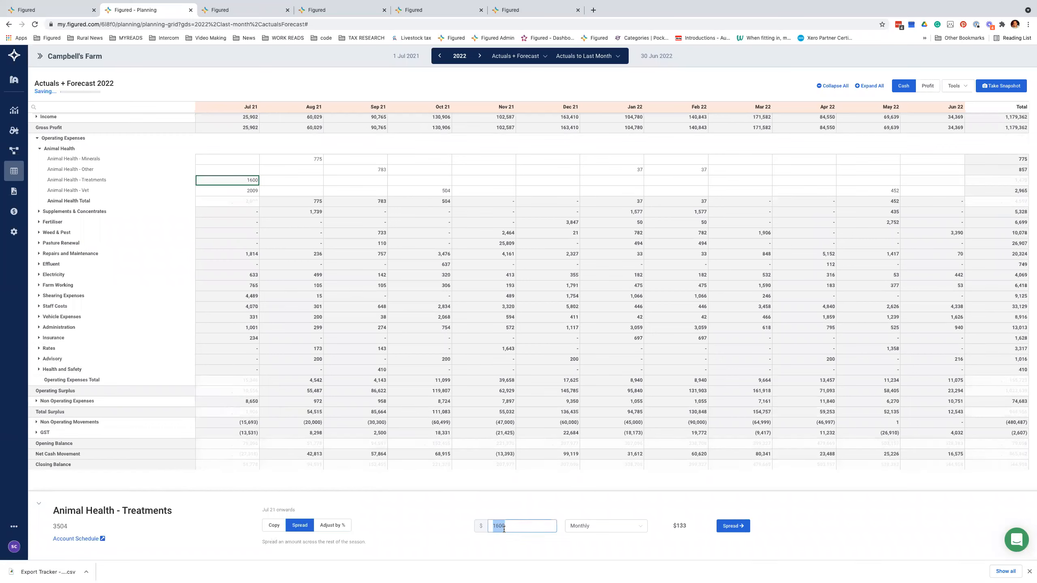
{"action": "left_click", "coordinate": [578, 527]}
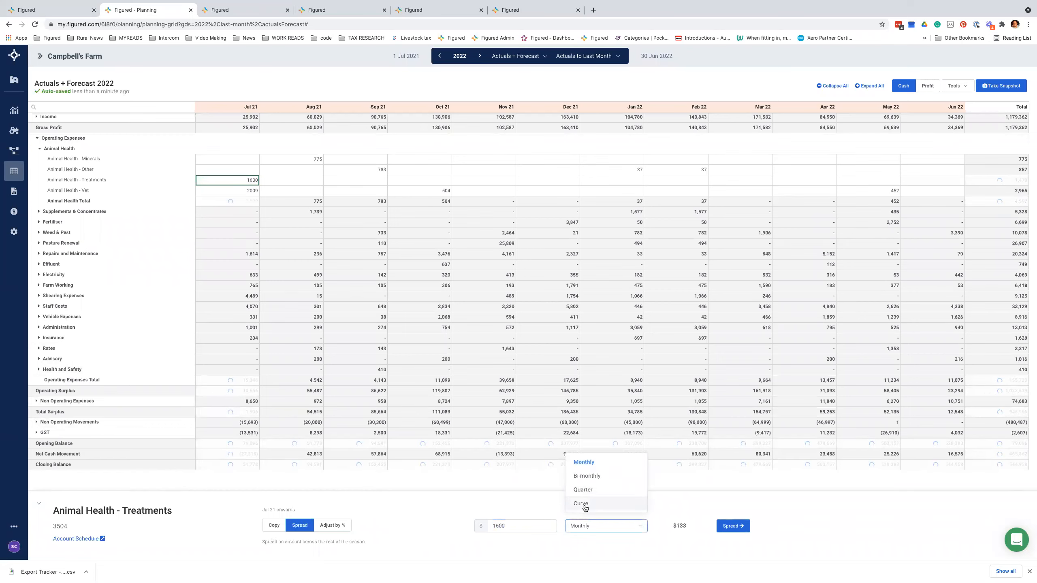
{"action": "left_click", "coordinate": [585, 504]}
{"action": "left_click", "coordinate": [694, 528]}
{"action": "left_click", "coordinate": [689, 441]}
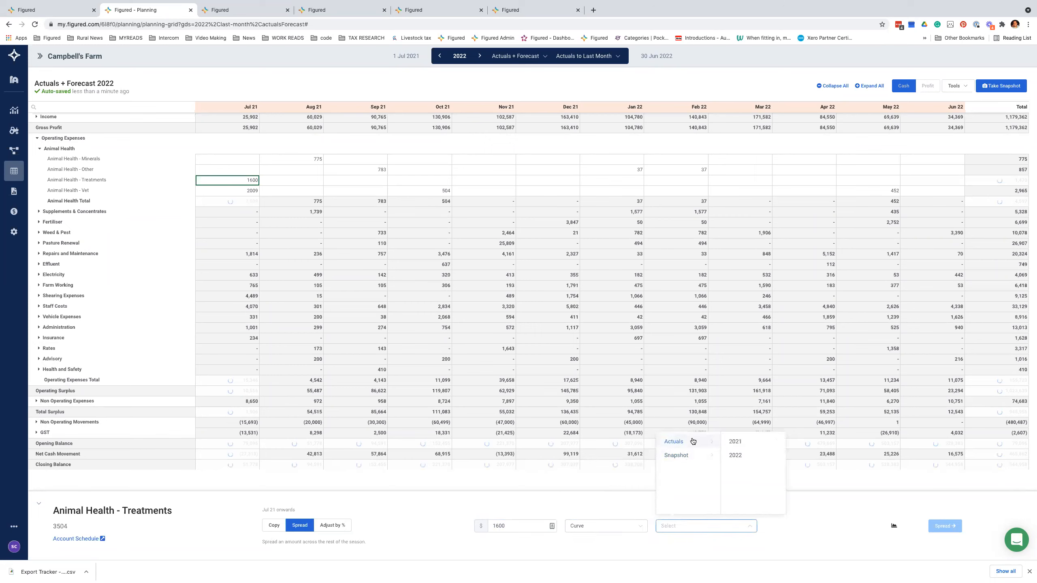
{"action": "left_click", "coordinate": [736, 443]}
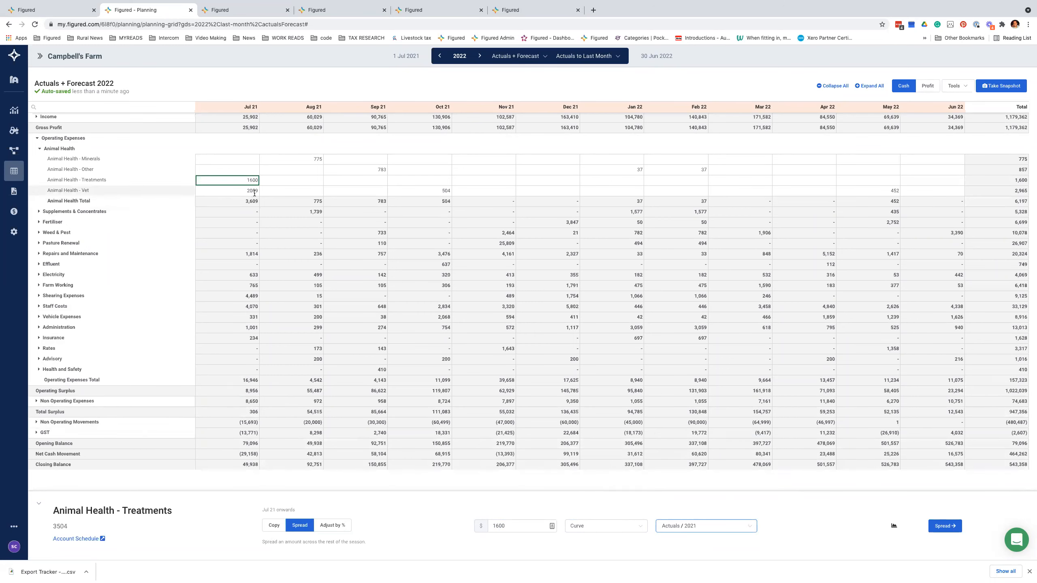
{"action": "left_click", "coordinate": [943, 526]}
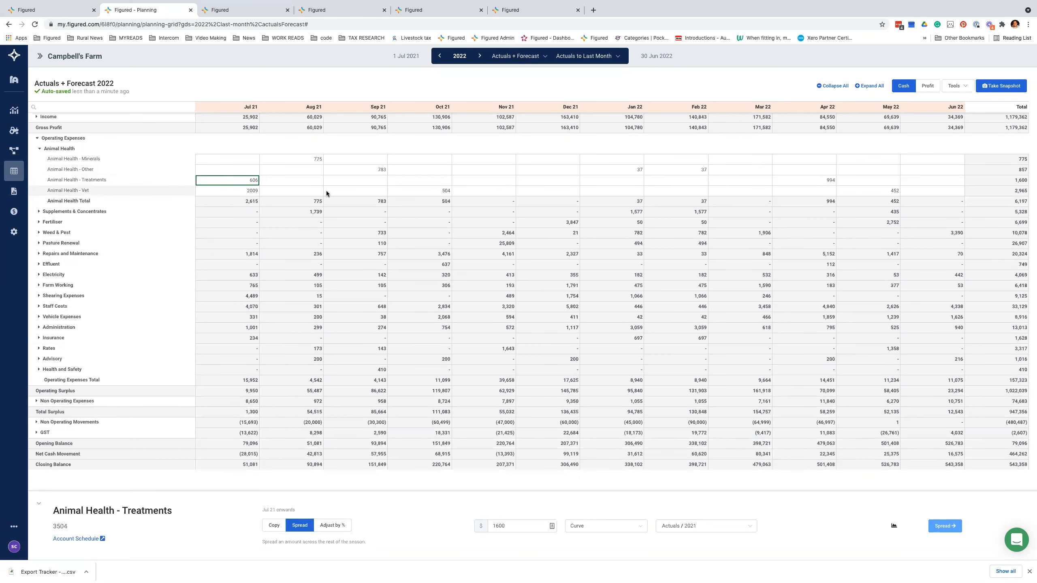
{"action": "left_click", "coordinate": [244, 192]}
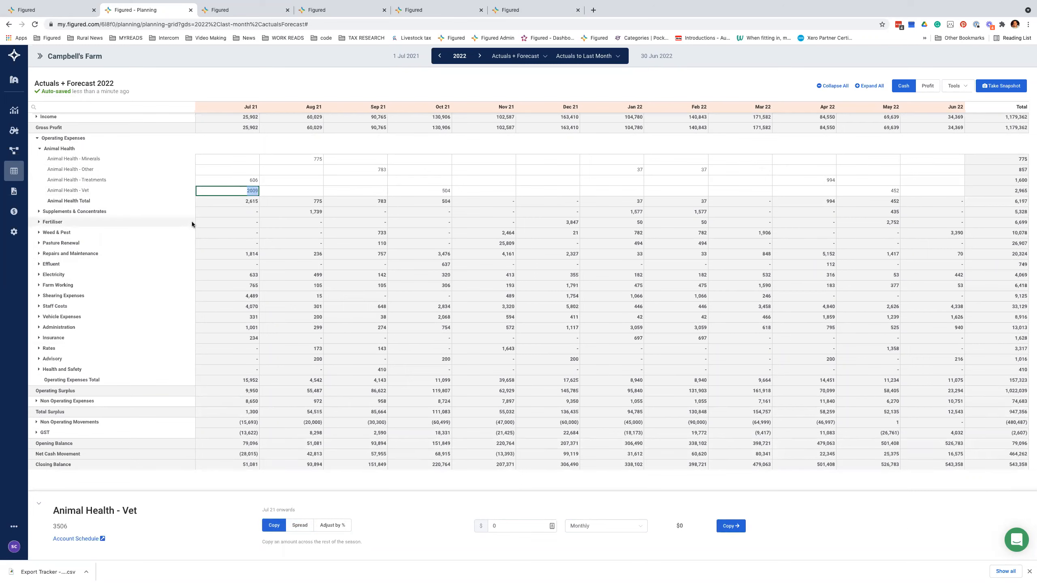
Step: Spread 4000 across the Vet row on the 2021 actuals curve: 2709 Jul, 680 Oct, 611 May
{"action": "type", "text": "4000"}
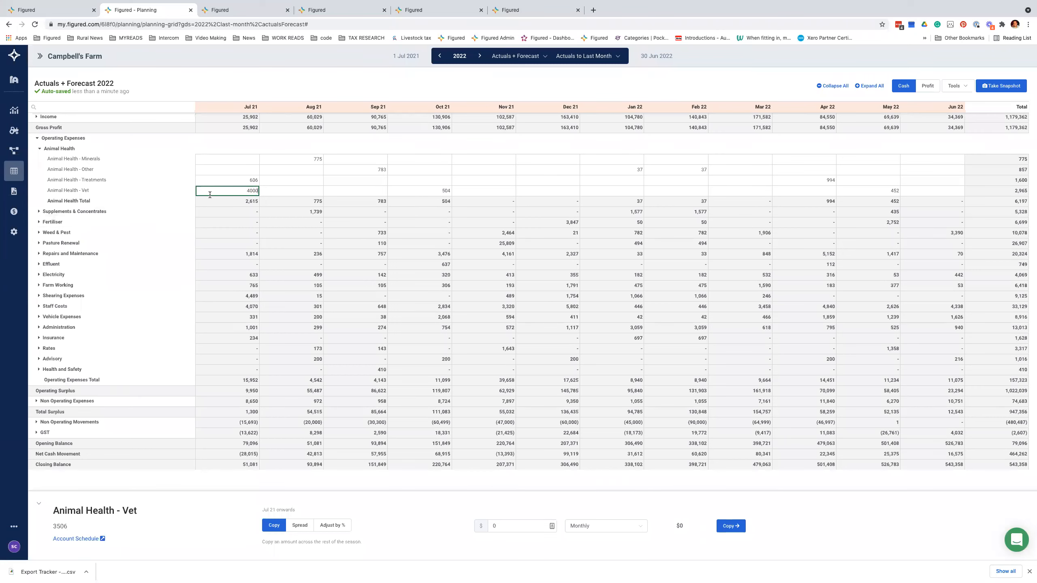
{"action": "left_click", "coordinate": [301, 526]}
{"action": "left_click", "coordinate": [513, 525]}
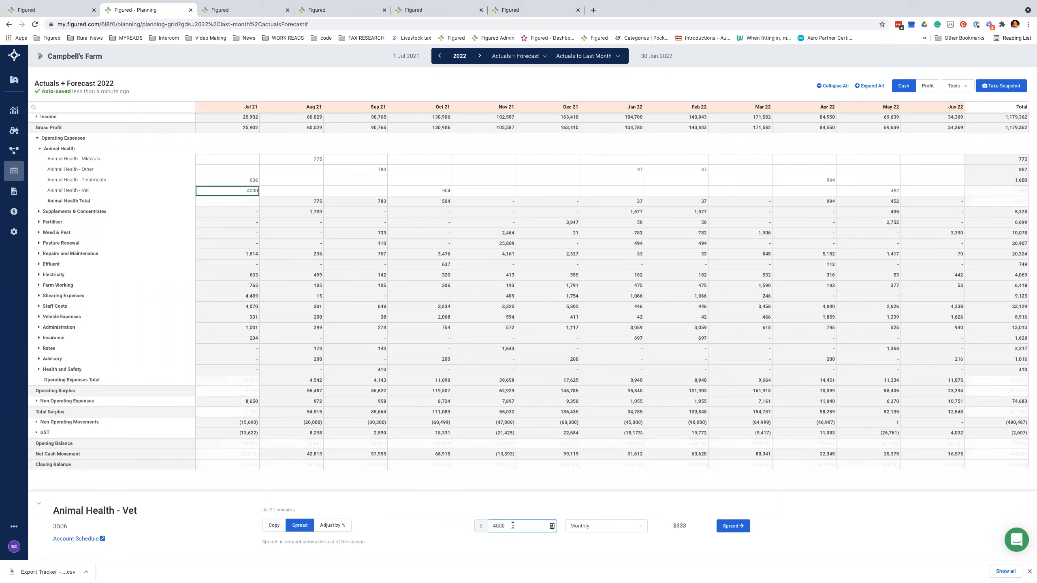
{"action": "left_click", "coordinate": [594, 527]}
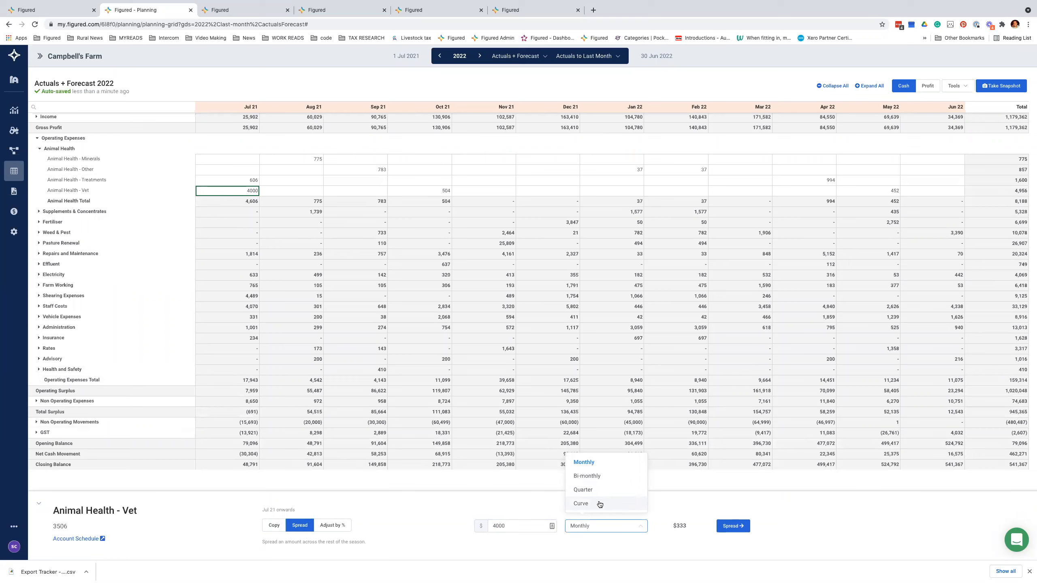
{"action": "left_click", "coordinate": [593, 530]}
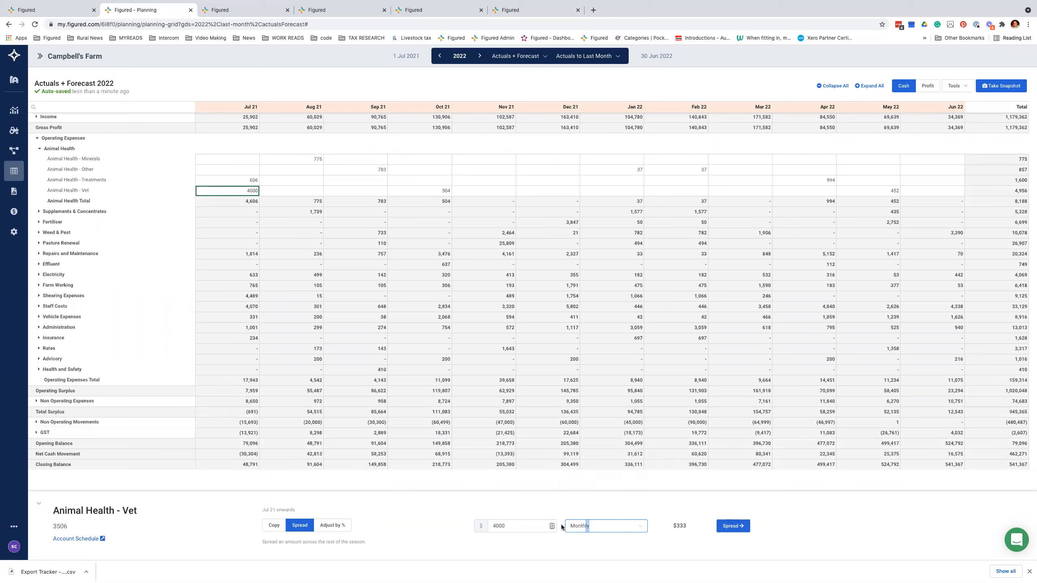
{"action": "left_click", "coordinate": [582, 528]}
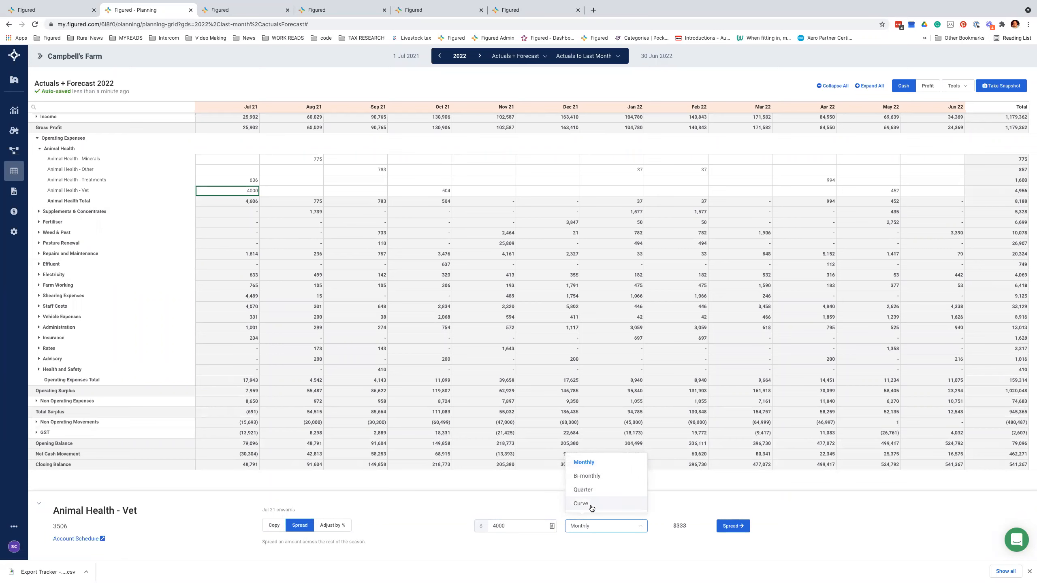
{"action": "left_click", "coordinate": [593, 510]}
{"action": "left_click", "coordinate": [687, 526]}
{"action": "left_click", "coordinate": [687, 442]}
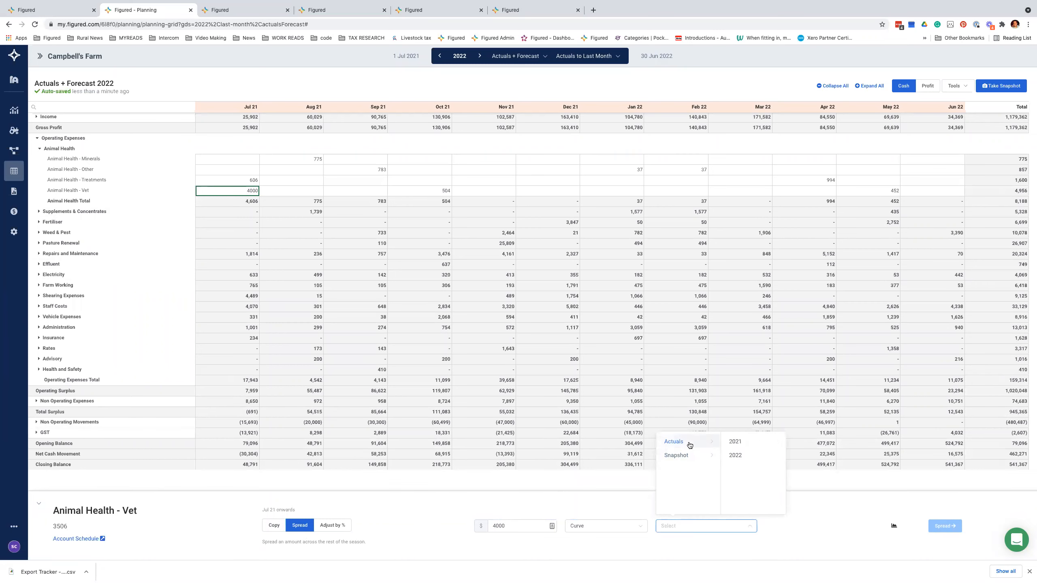
{"action": "left_click", "coordinate": [745, 446]}
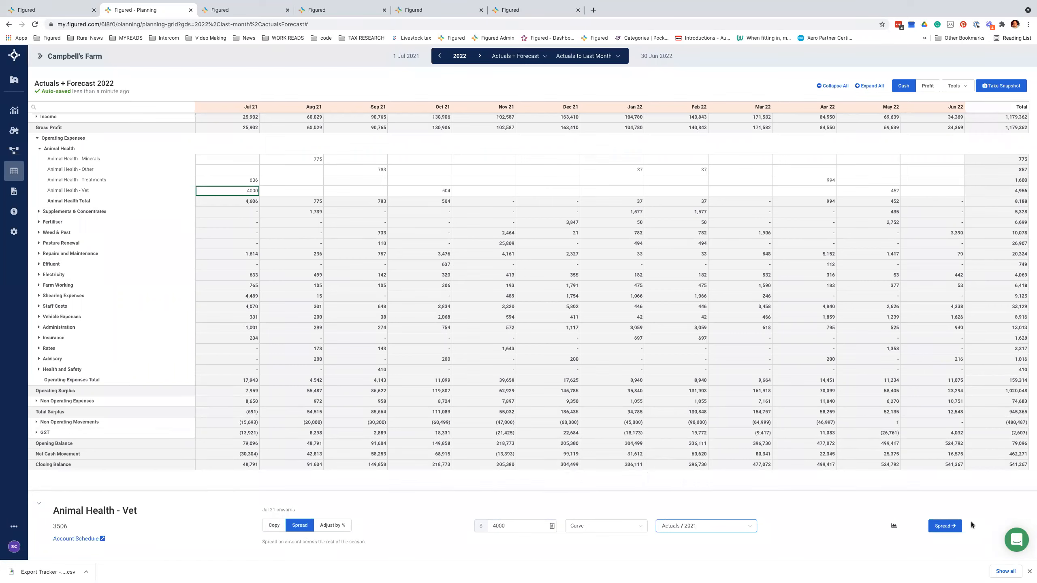
{"action": "left_click", "coordinate": [952, 526]}
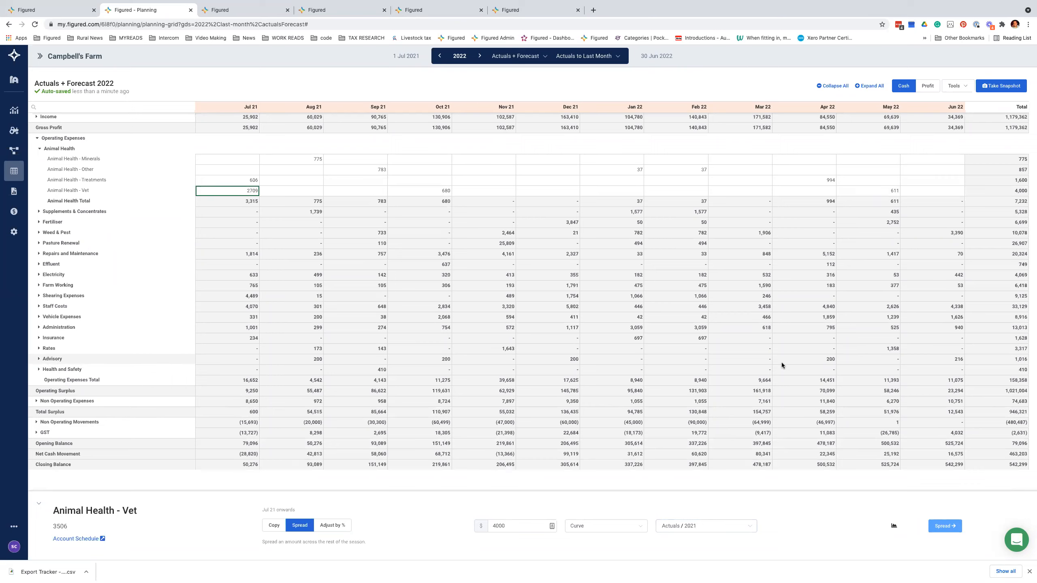
Step: Increase the Vet row by 5% monthly, rising from 2,709 in Jul 21 to 4,633 in Jun 22
{"action": "left_click", "coordinate": [332, 526]}
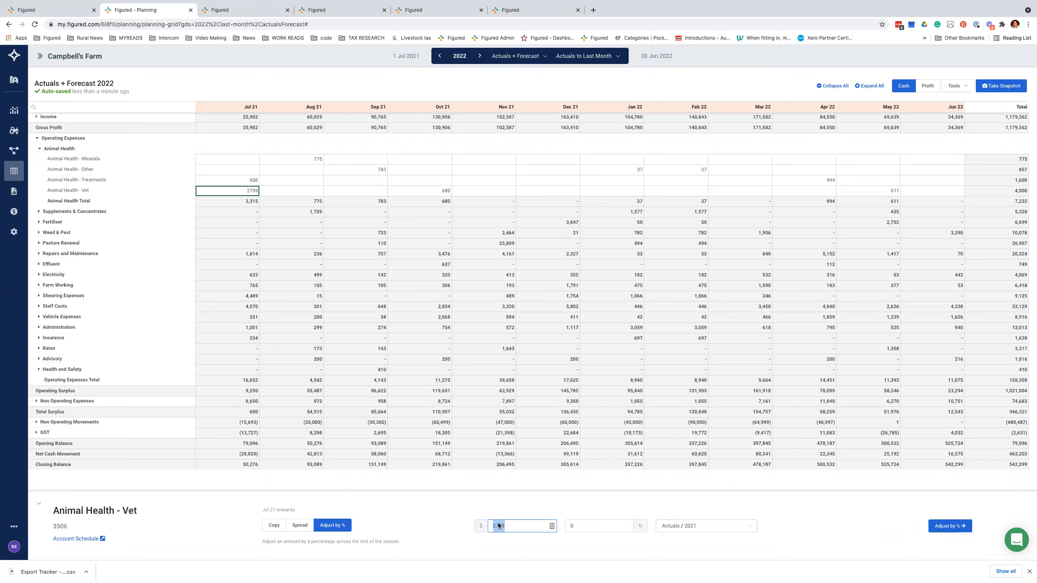
{"action": "left_click", "coordinate": [573, 527]}
{"action": "left_click_drag", "start_coordinate": [573, 527], "coordinate": [551, 527]}
{"action": "type", "text": "5"}
{"action": "left_click", "coordinate": [954, 527]}
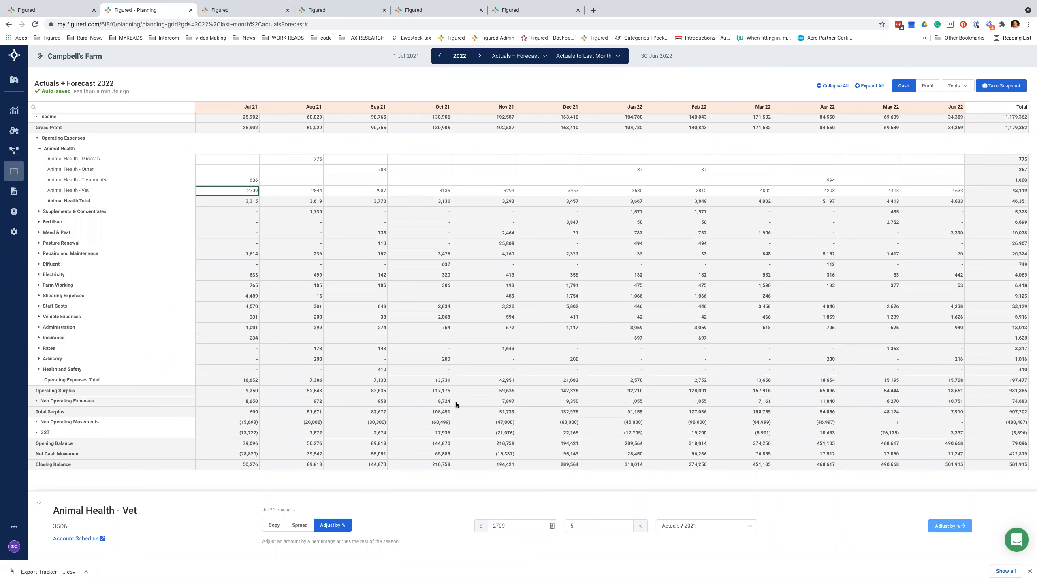
{"action": "scroll", "coordinate": [455, 403], "scroll_direction": "down", "scroll_amount": 2}
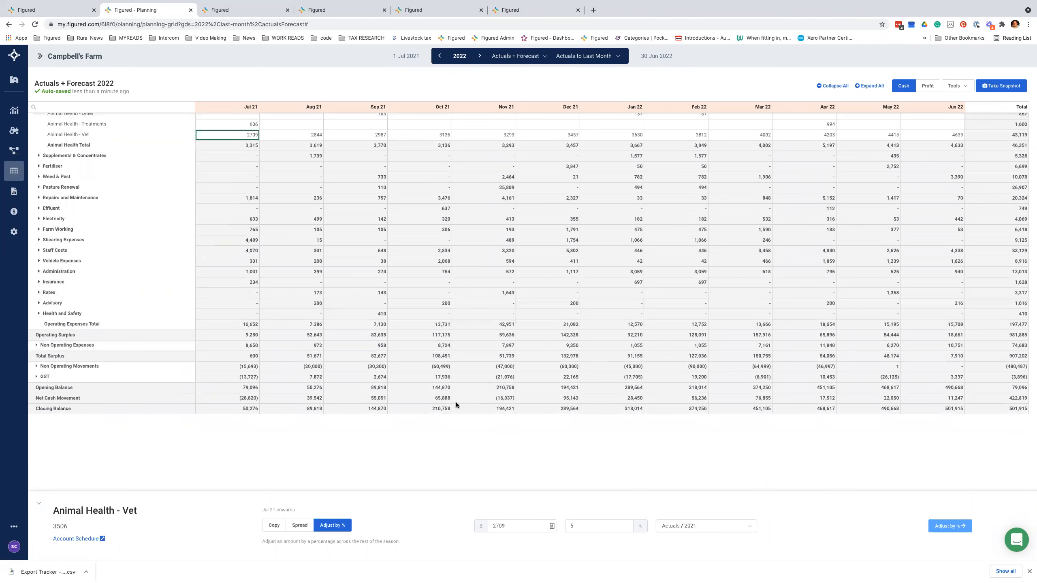
{"action": "scroll", "coordinate": [456, 404], "scroll_direction": "up", "scroll_amount": 2}
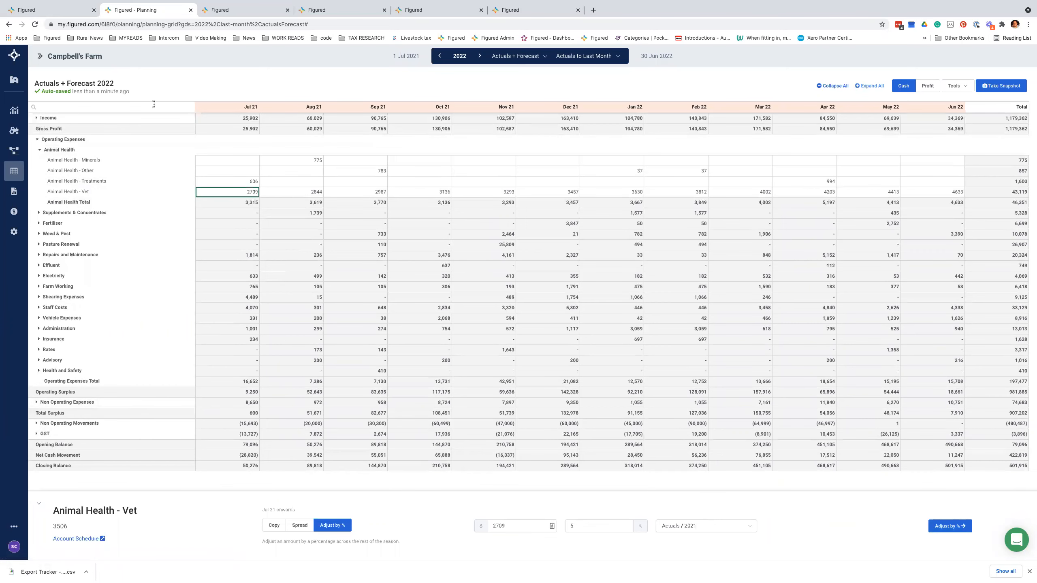
Step: Search the grid for 'Fert' and set Dec 21 Fertiliser - Cartage & Spreading to 4000
{"action": "left_click", "coordinate": [154, 105]}
{"action": "type", "text": "Fert"}
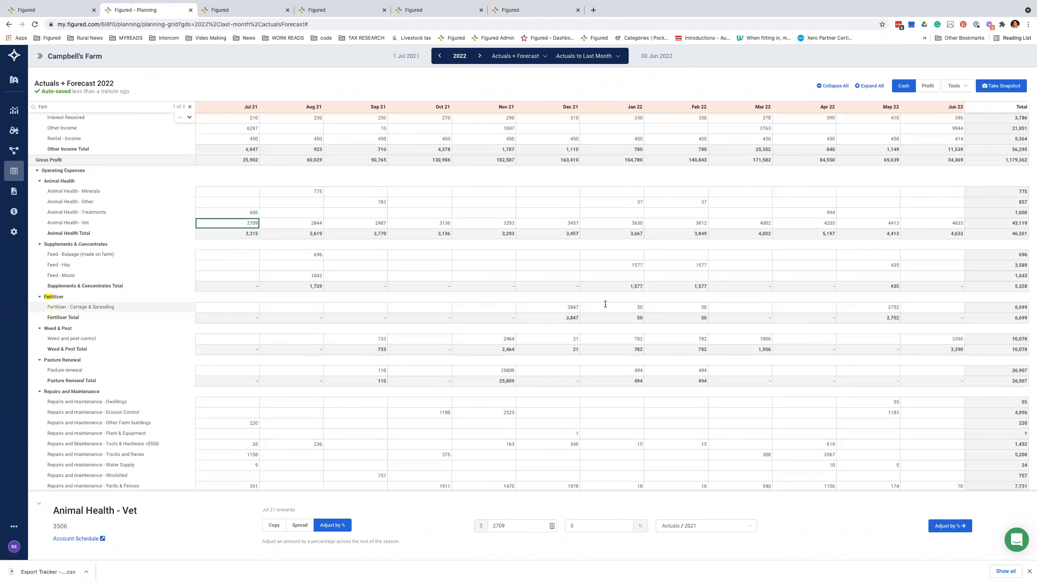
{"action": "left_click", "coordinate": [548, 307]}
{"action": "type", "text": "4000"}
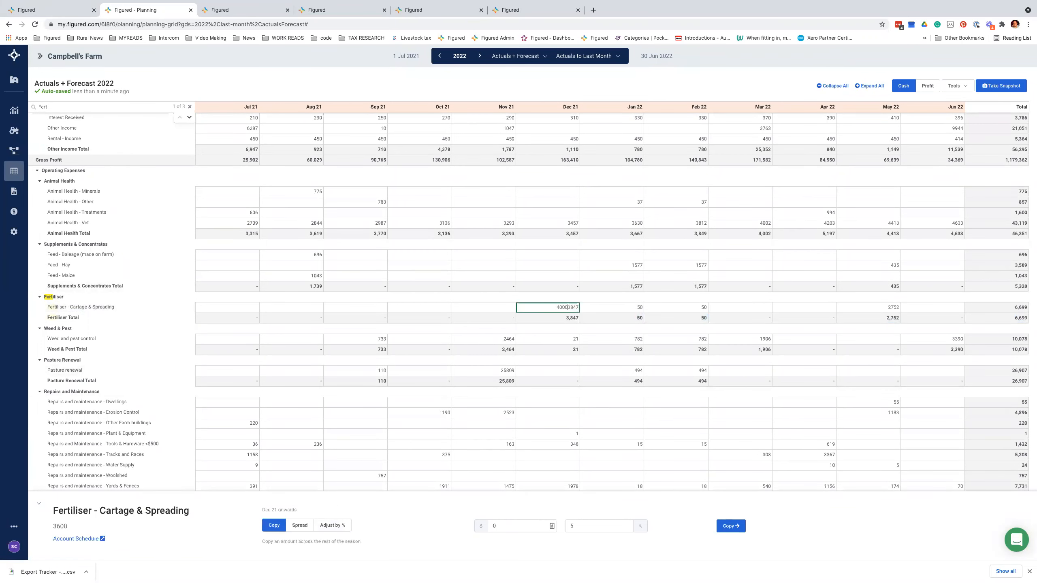
{"action": "key", "text": "ctrl+a"}
{"action": "type", "text": "4000"}
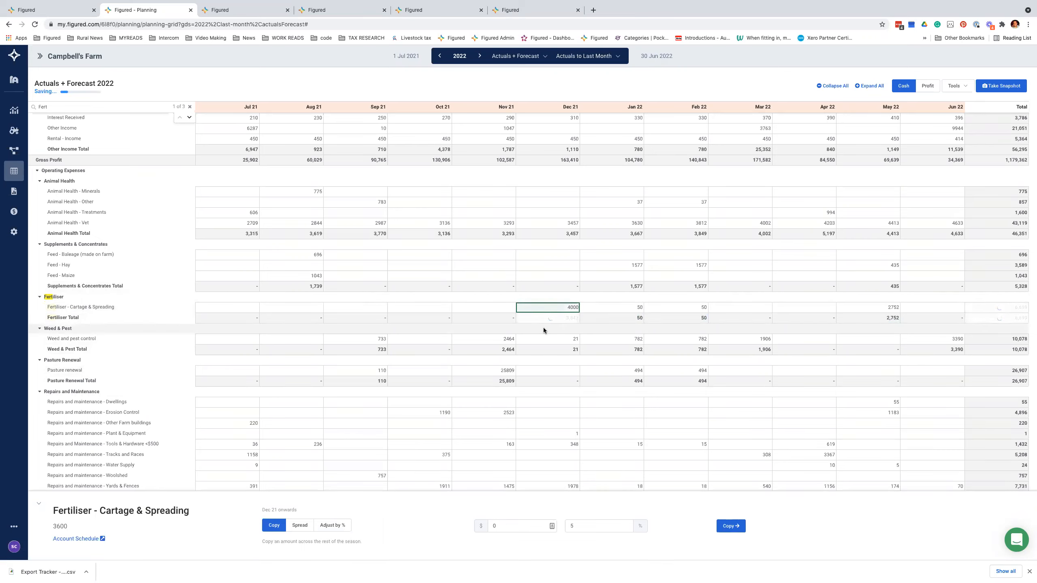
Step: Go to the Fertiliser - Cartage & Spreading account schedule and add a forecast transaction
{"action": "left_click", "coordinate": [86, 539]}
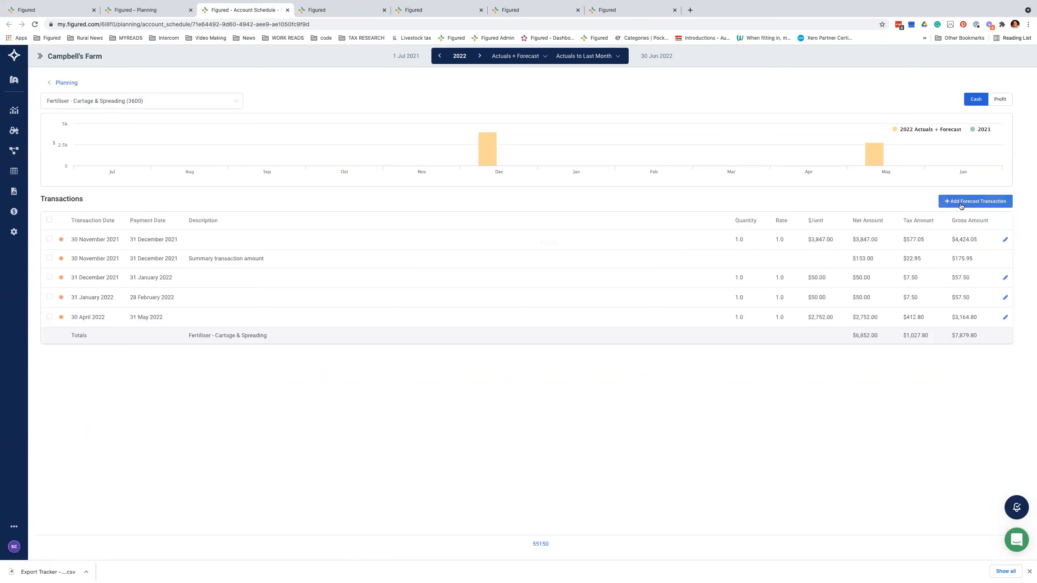
{"action": "left_click", "coordinate": [975, 201]}
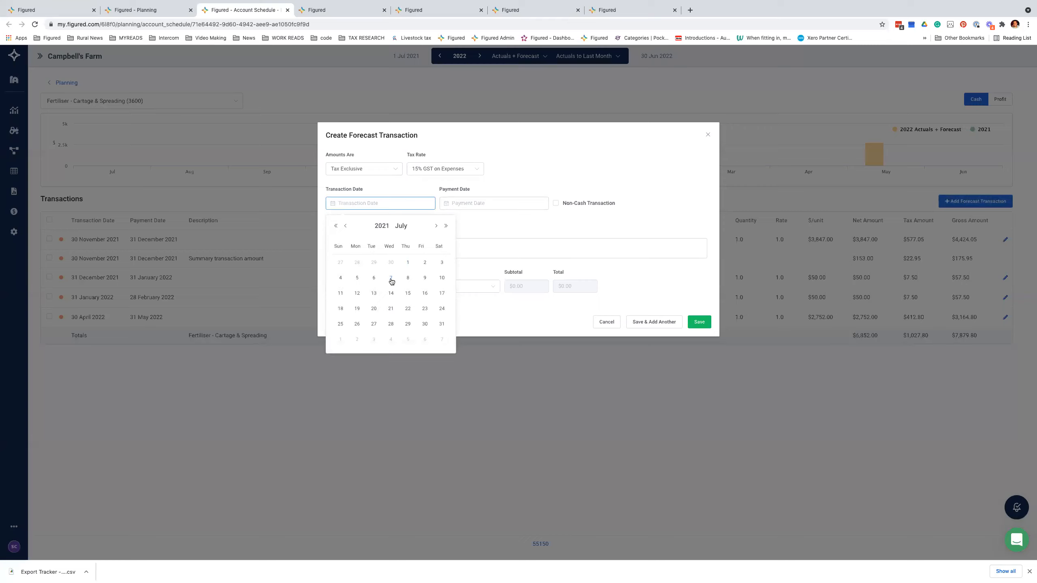
Step: Set the transaction date to 5 August 2021, leaving the Non-Cash option off
{"action": "left_click", "coordinate": [436, 226]}
{"action": "left_click", "coordinate": [408, 278]}
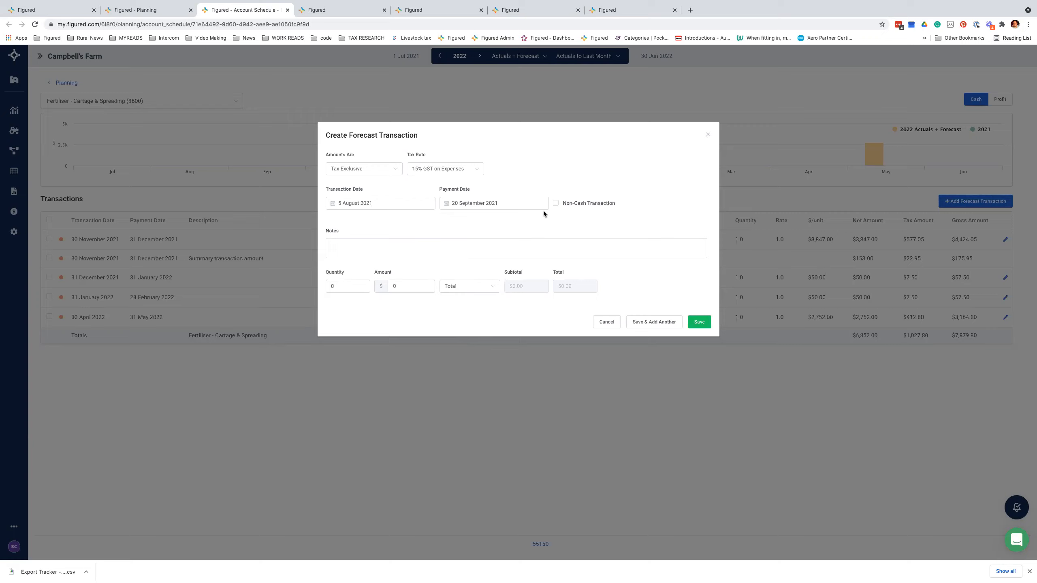
{"action": "left_click", "coordinate": [555, 203]}
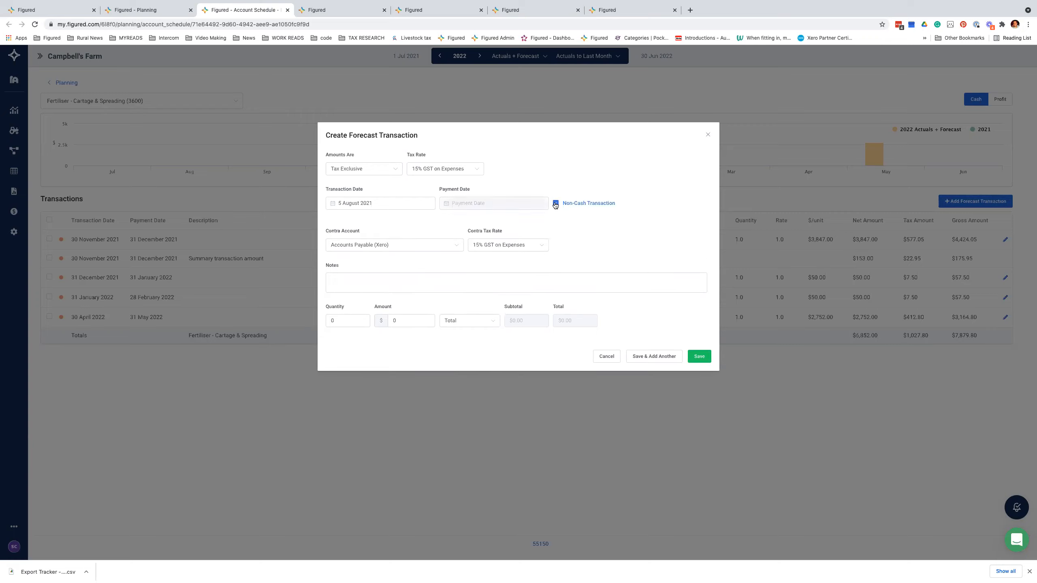
{"action": "left_click", "coordinate": [555, 204]}
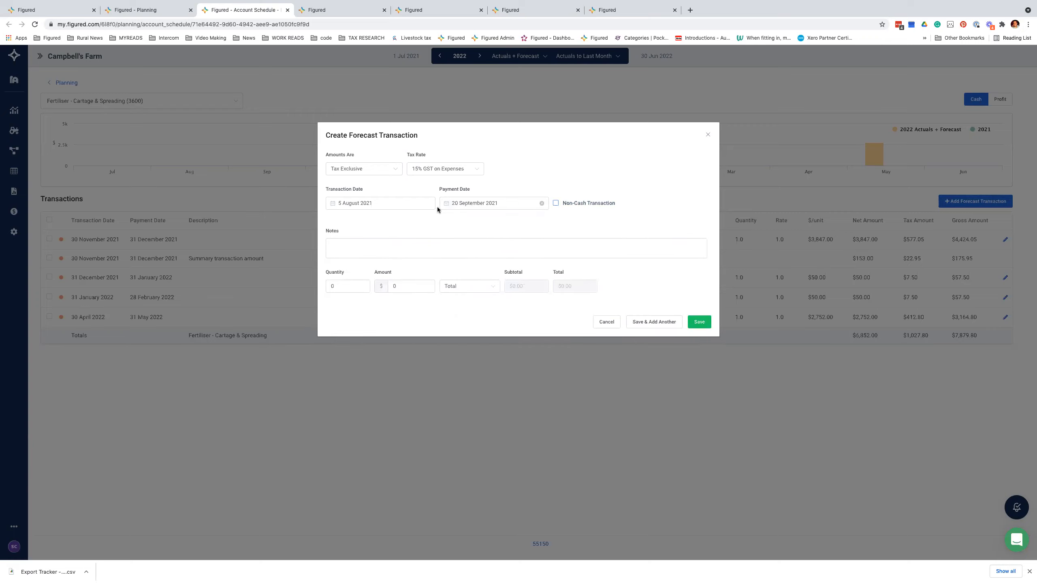
{"action": "left_click", "coordinate": [557, 203]}
{"action": "left_click", "coordinate": [558, 205]}
{"action": "left_click", "coordinate": [557, 206]}
{"action": "left_click", "coordinate": [556, 203]}
Step: Set the payment date to 1 October 2021 and the quantity to 23
{"action": "left_click", "coordinate": [494, 203]}
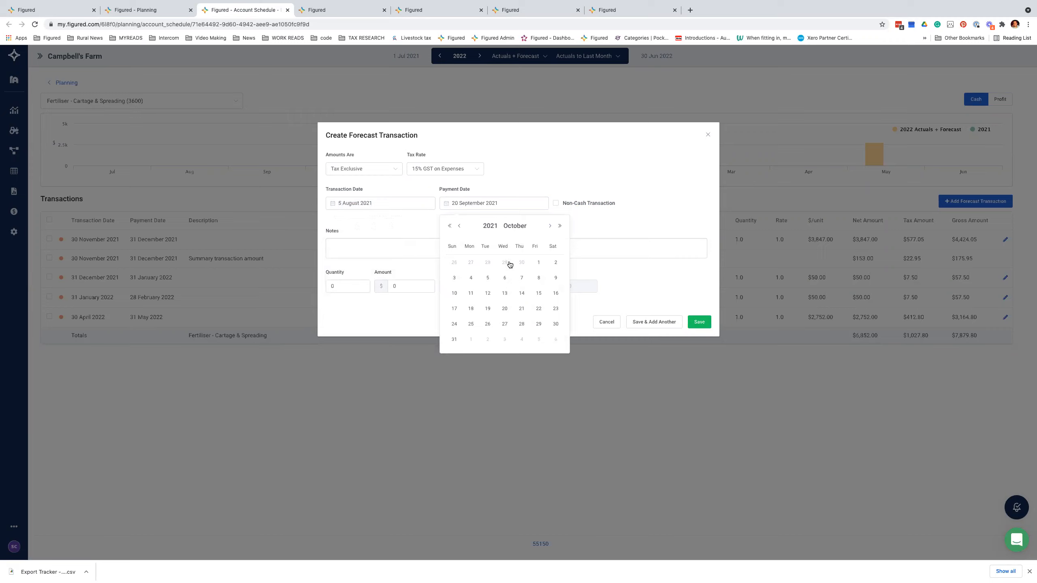
{"action": "left_click", "coordinate": [540, 264]}
{"action": "left_click_drag", "start_coordinate": [363, 285], "coordinate": [323, 288]}
{"action": "type", "text": "23"}
{"action": "double_click", "coordinate": [398, 286]}
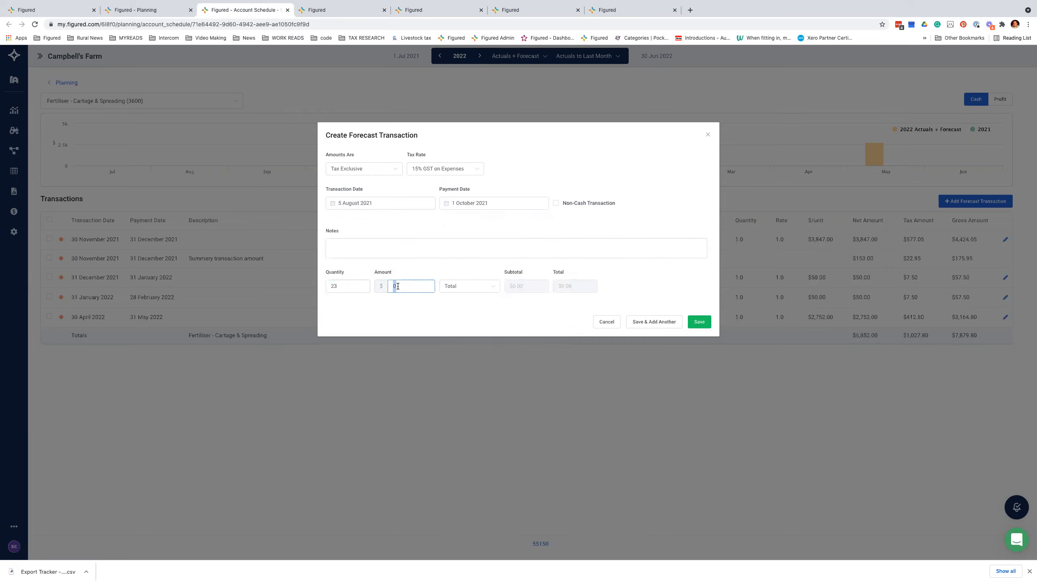
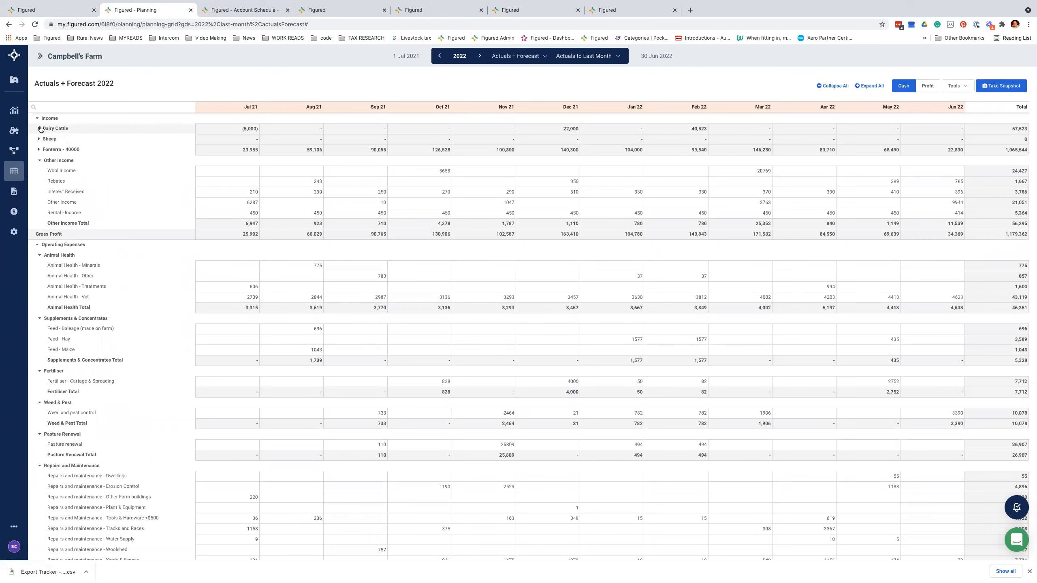
{"action": "left_click", "coordinate": [39, 129]}
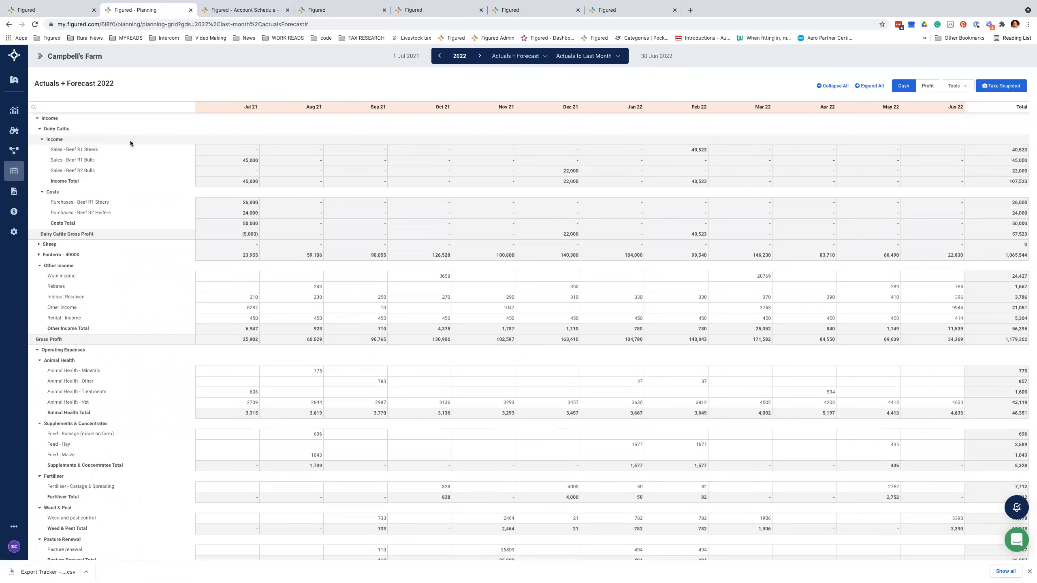
{"action": "left_click", "coordinate": [57, 129]}
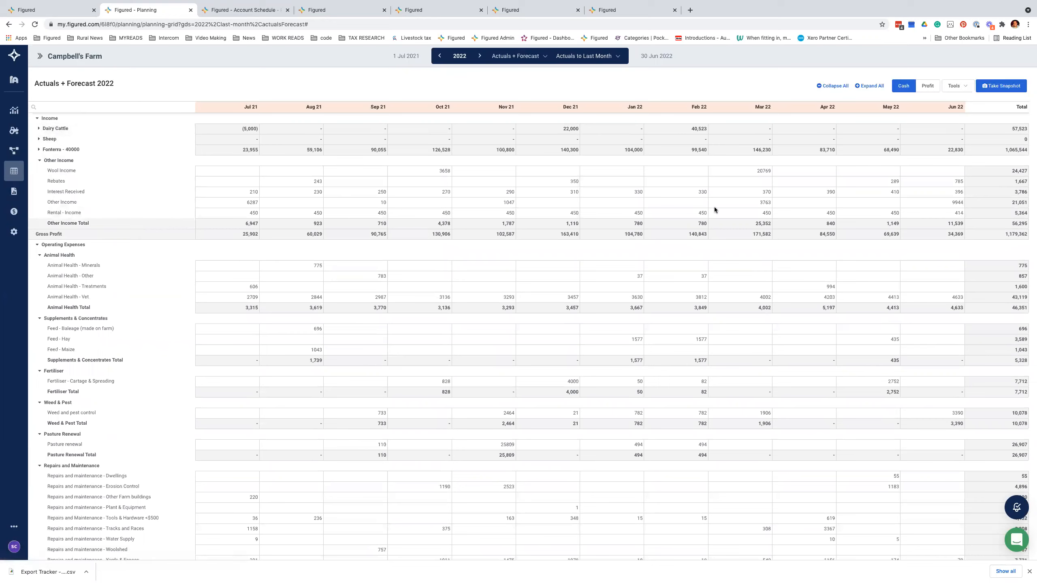
{"action": "left_click", "coordinate": [959, 87]}
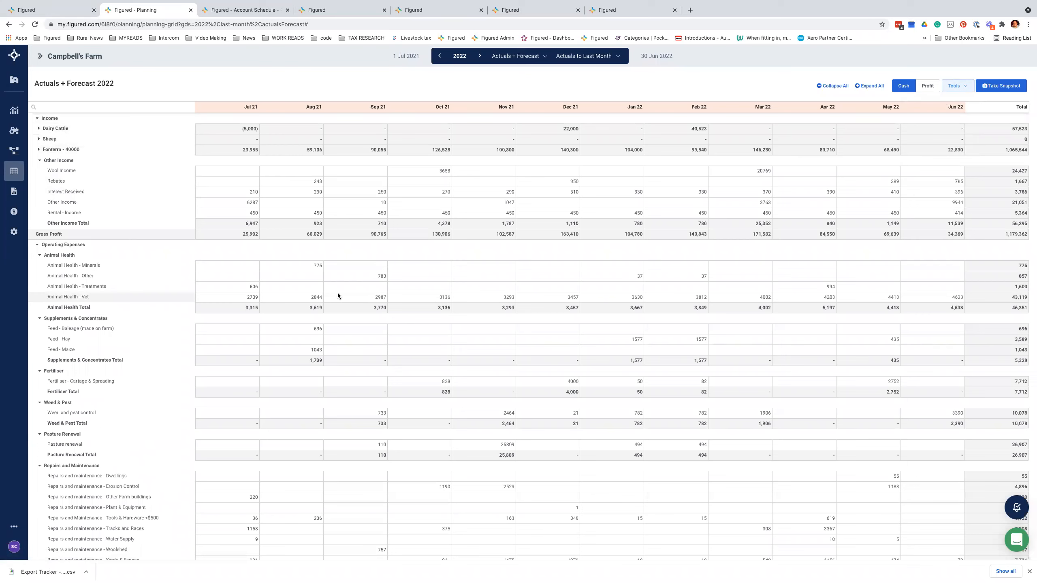
Step: Review the repeat frequency options on the Jul 21 Interest Received, Animal Health - Treatments and Vet values, keeping Monthly
{"action": "left_click", "coordinate": [222, 189]}
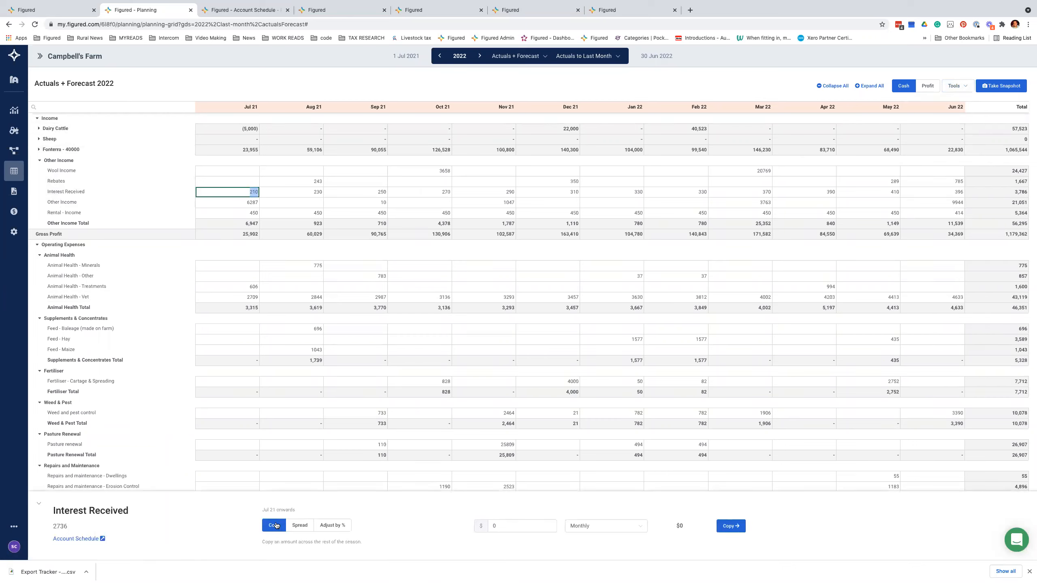
{"action": "left_click", "coordinate": [600, 527]}
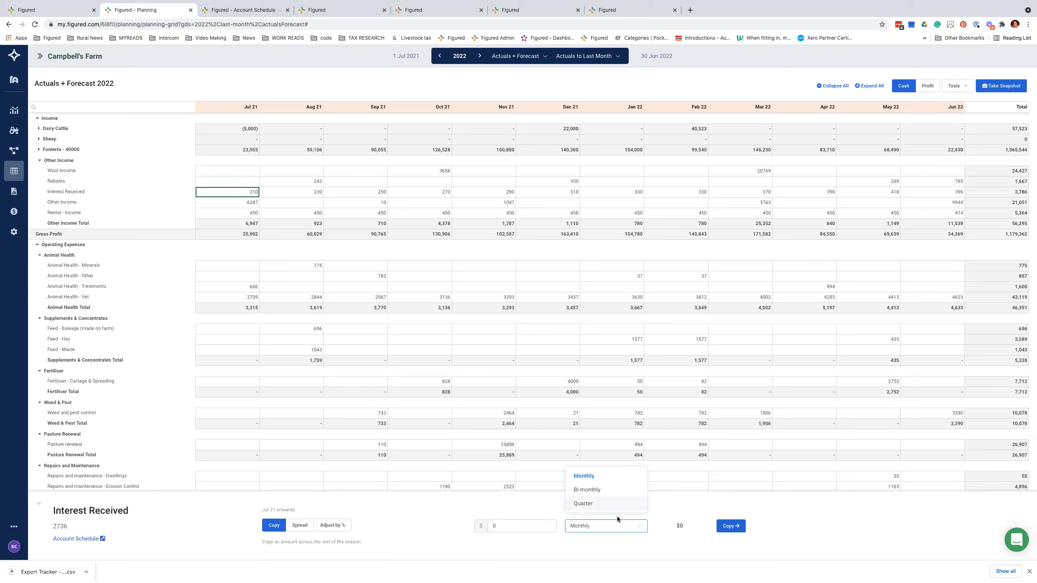
{"action": "left_click", "coordinate": [243, 290]}
{"action": "left_click", "coordinate": [587, 527]}
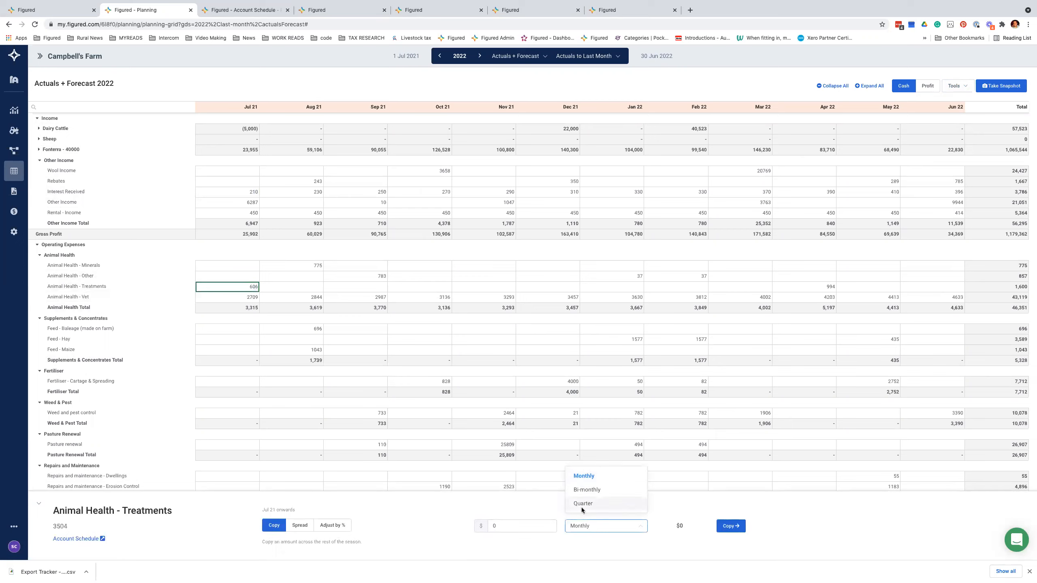
{"action": "left_click", "coordinate": [592, 541]}
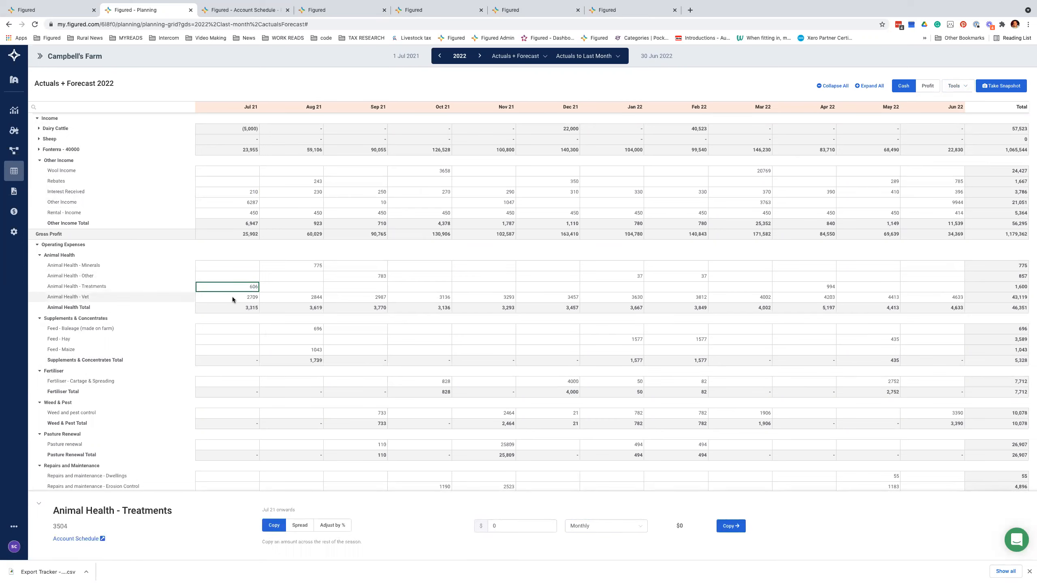
{"action": "left_click", "coordinate": [230, 297]}
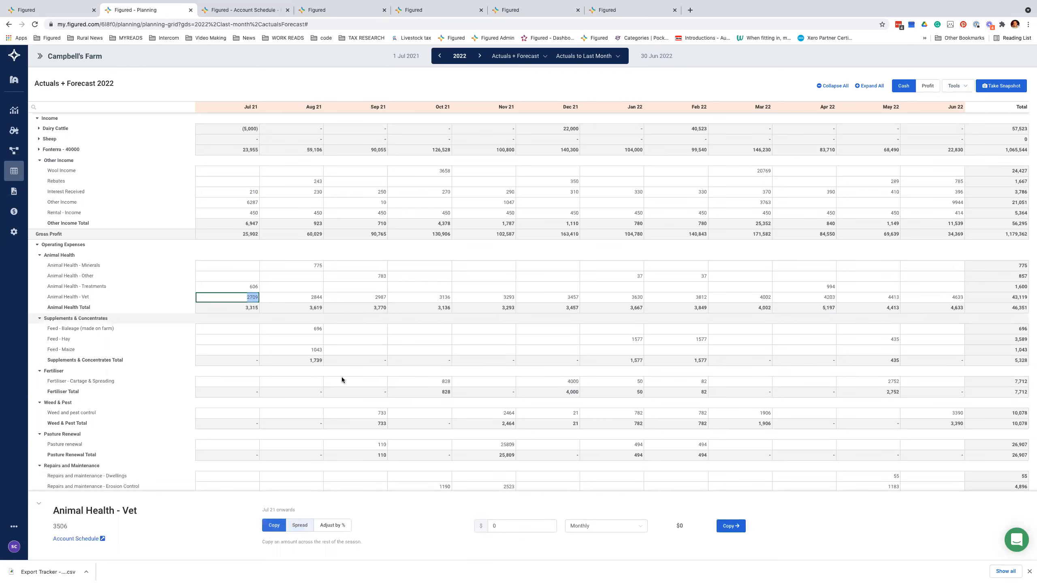
{"action": "left_click", "coordinate": [592, 526]}
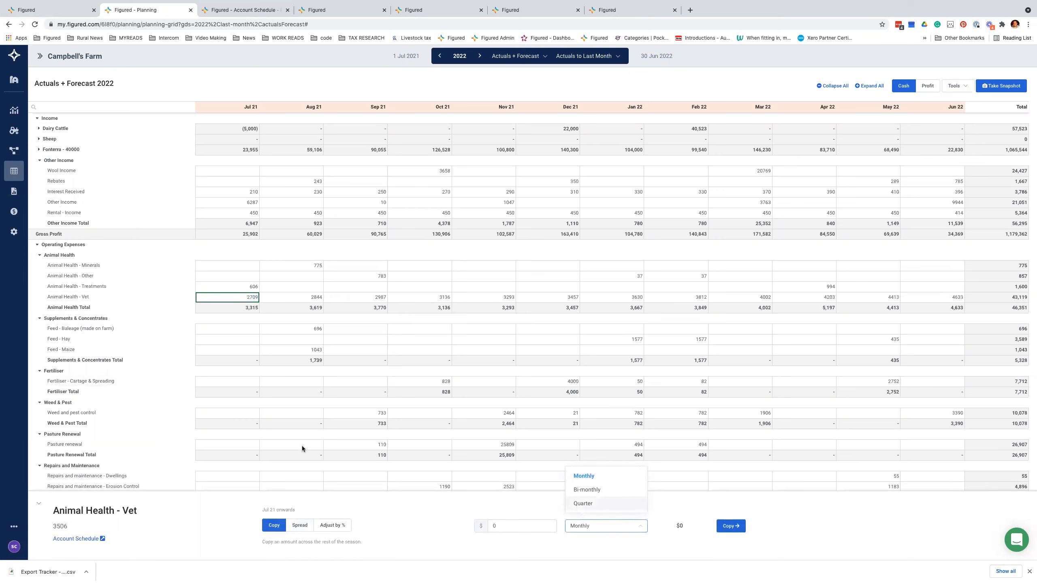
Step: Spread the Vet 2,709 amount as a Curve and browse the Snapshot 2022 curve sources without choosing one
{"action": "left_click", "coordinate": [300, 526]}
{"action": "left_click", "coordinate": [596, 530]}
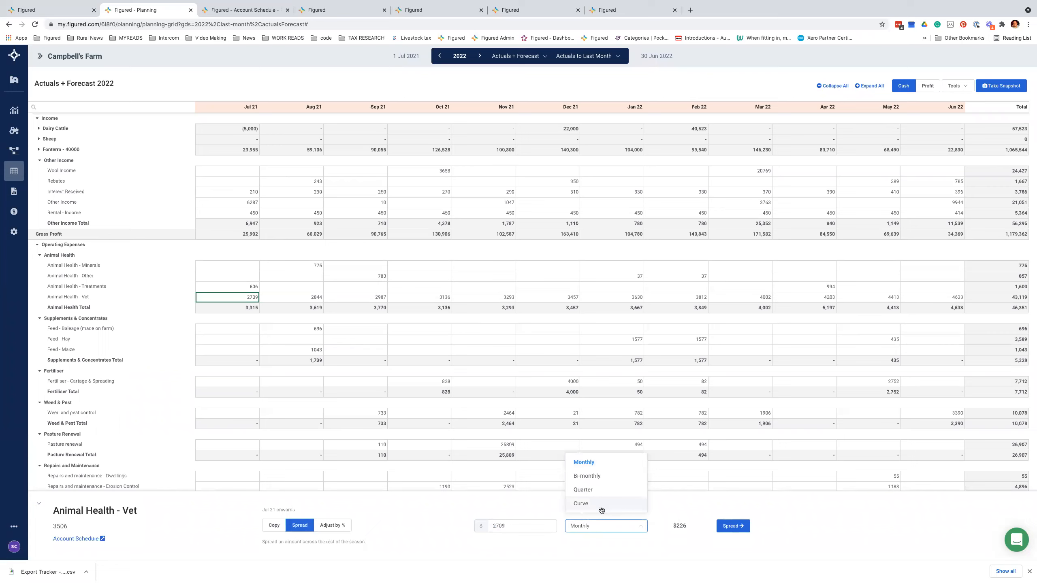
{"action": "double_click", "coordinate": [527, 525]}
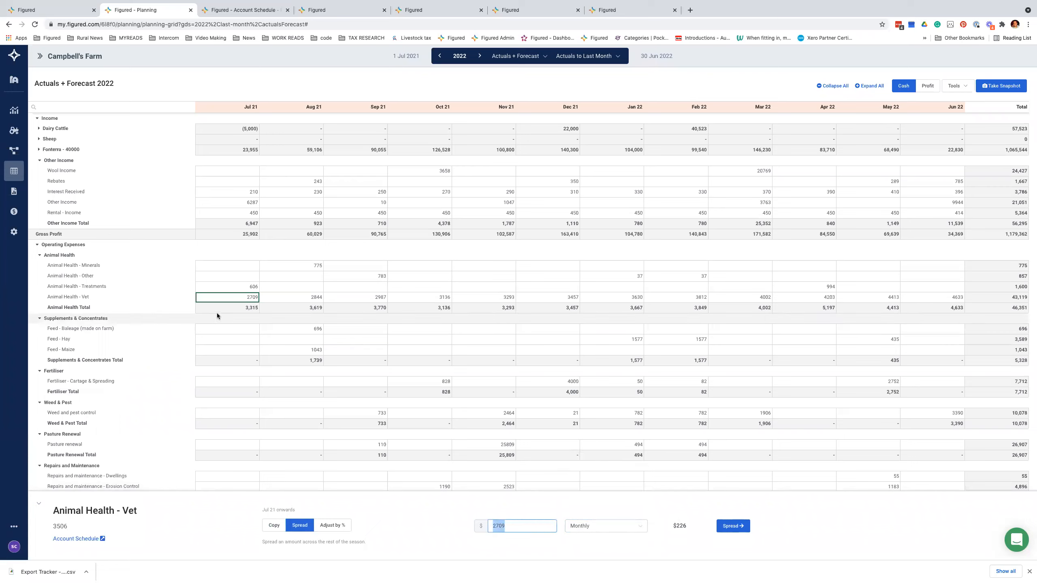
{"action": "left_click", "coordinate": [606, 530]}
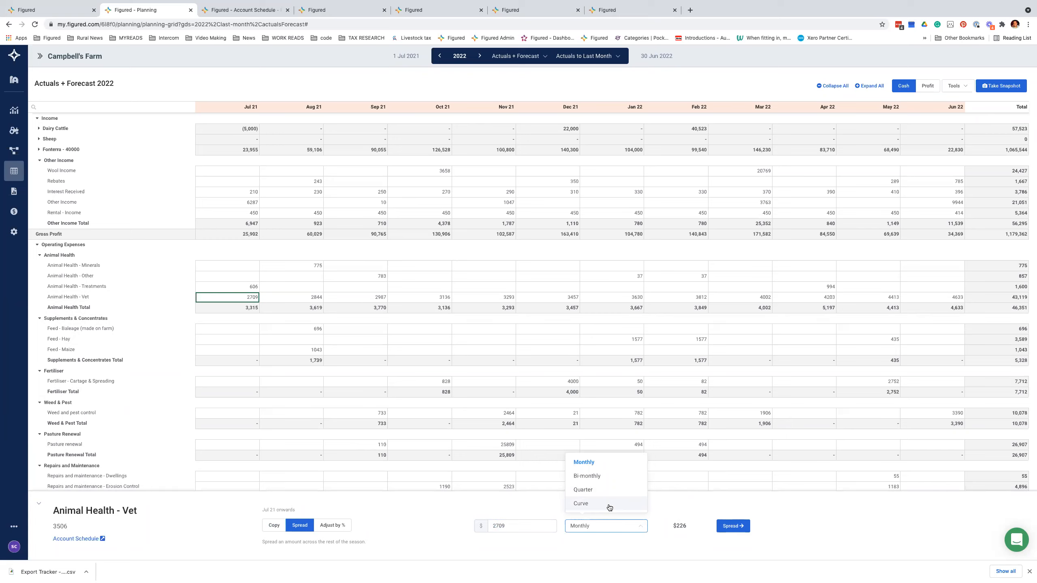
{"action": "left_click", "coordinate": [609, 508]}
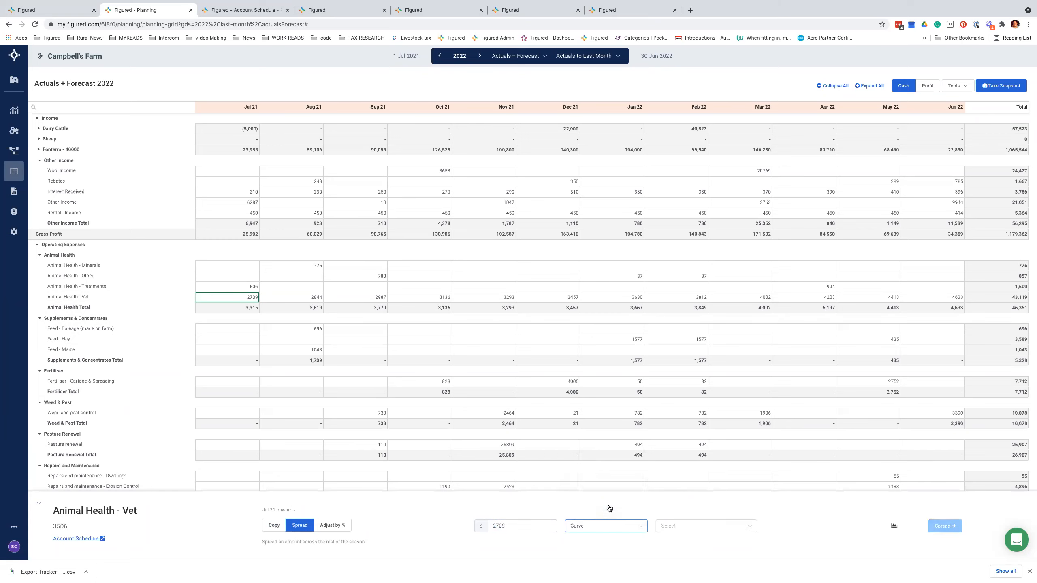
{"action": "left_click", "coordinate": [746, 529]}
{"action": "left_click", "coordinate": [694, 451]}
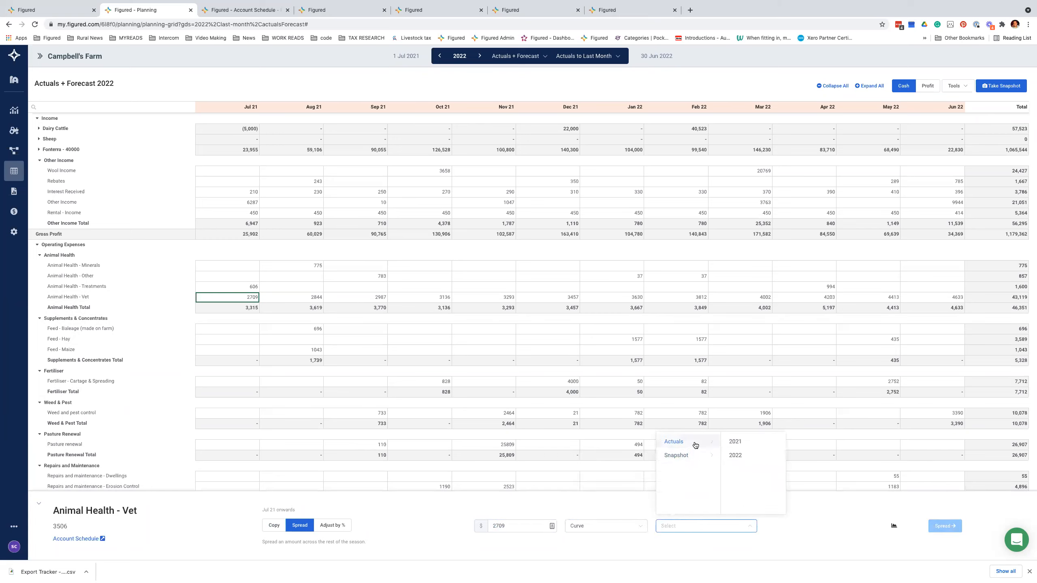
{"action": "double_click", "coordinate": [700, 457]}
{"action": "left_click", "coordinate": [735, 455]}
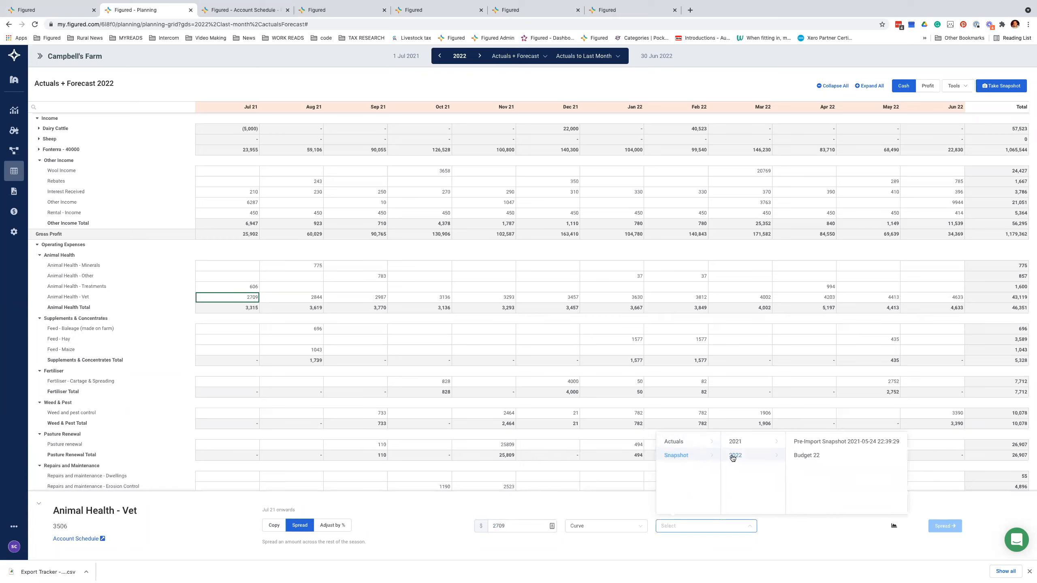
{"action": "left_click", "coordinate": [778, 556]}
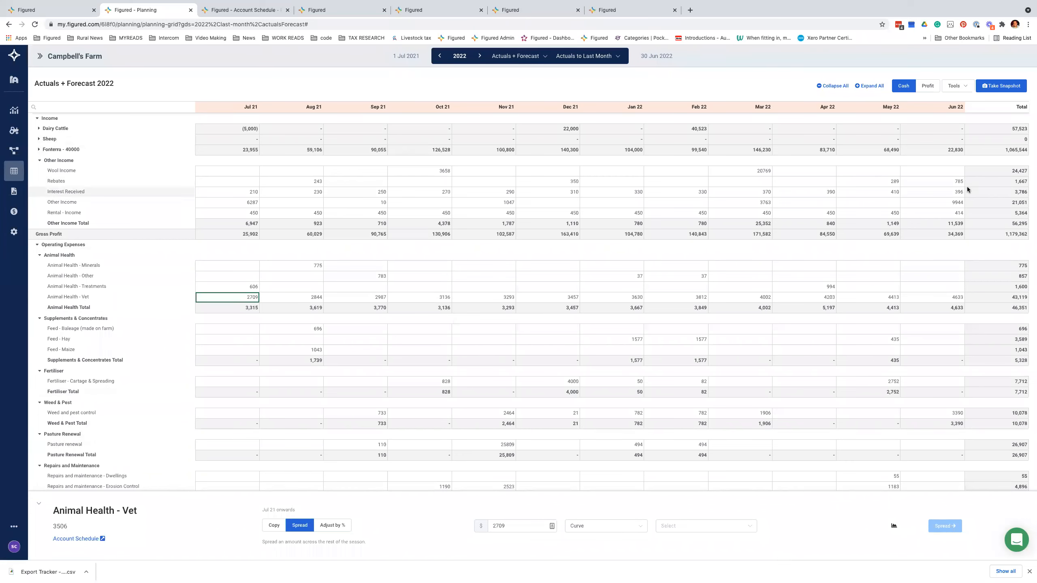
Step: Start a new snapshot named 'Base Plan 2022', described as a draft to share with the bank
{"action": "left_click", "coordinate": [1001, 86]}
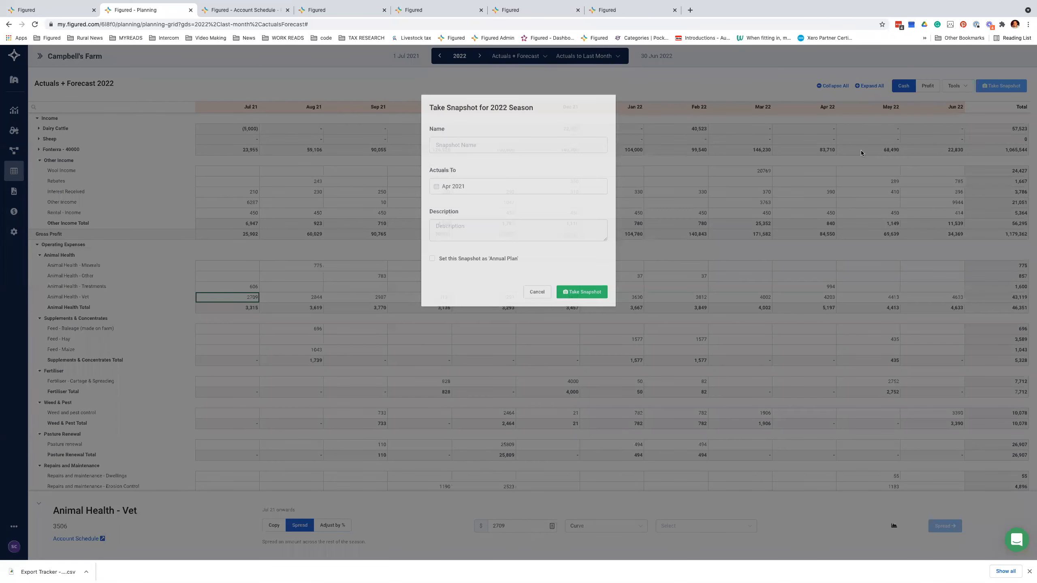
{"action": "left_click", "coordinate": [460, 146]}
{"action": "type", "text": "Base Plan 2022"}
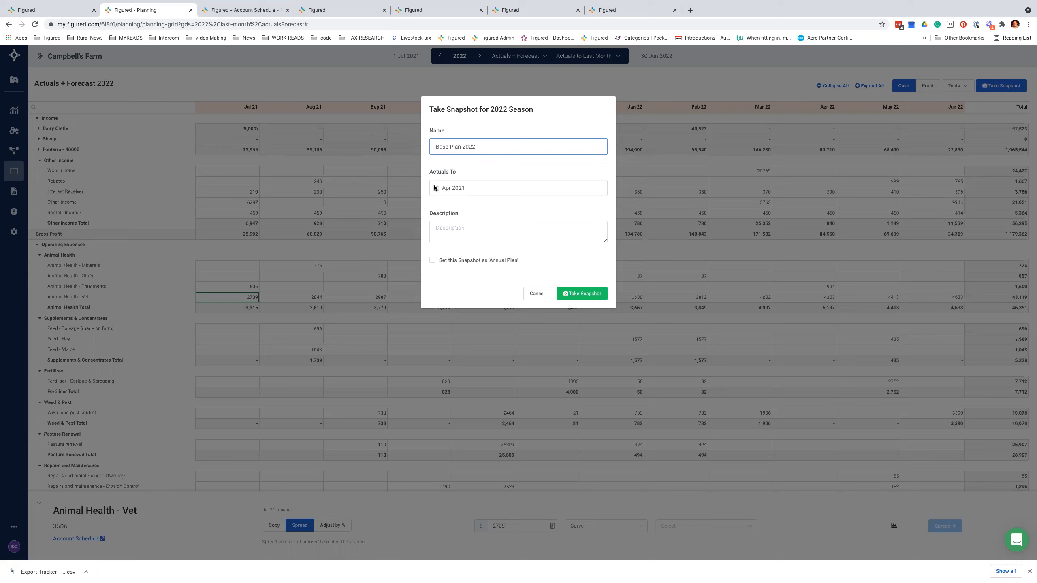
{"action": "left_click", "coordinate": [470, 227]}
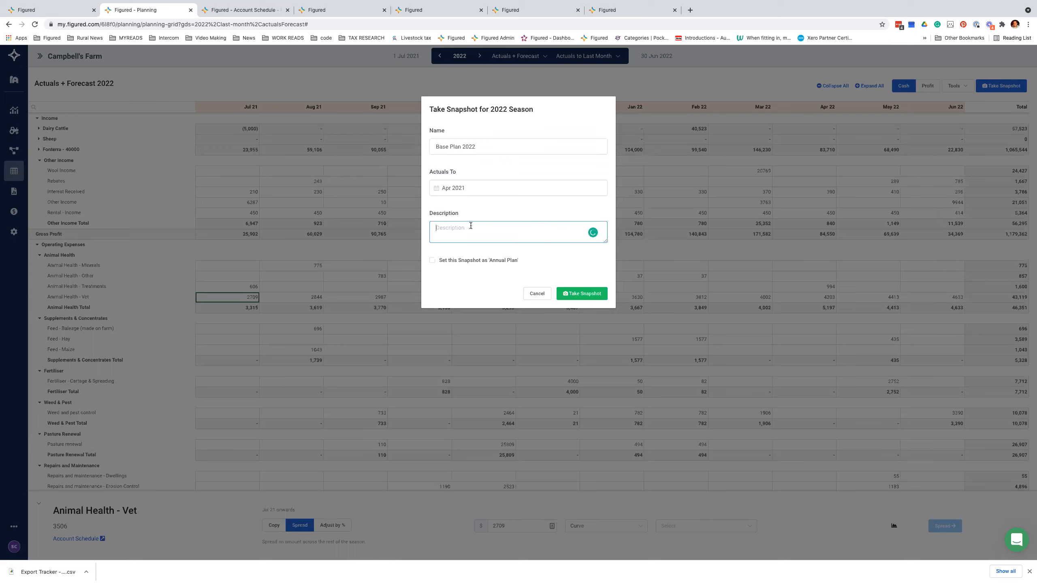
{"action": "type", "text": "Draft - to share with Banke..."}
Step: Set the snapshot as the Annual Plan and save it
{"action": "left_click", "coordinate": [432, 260]}
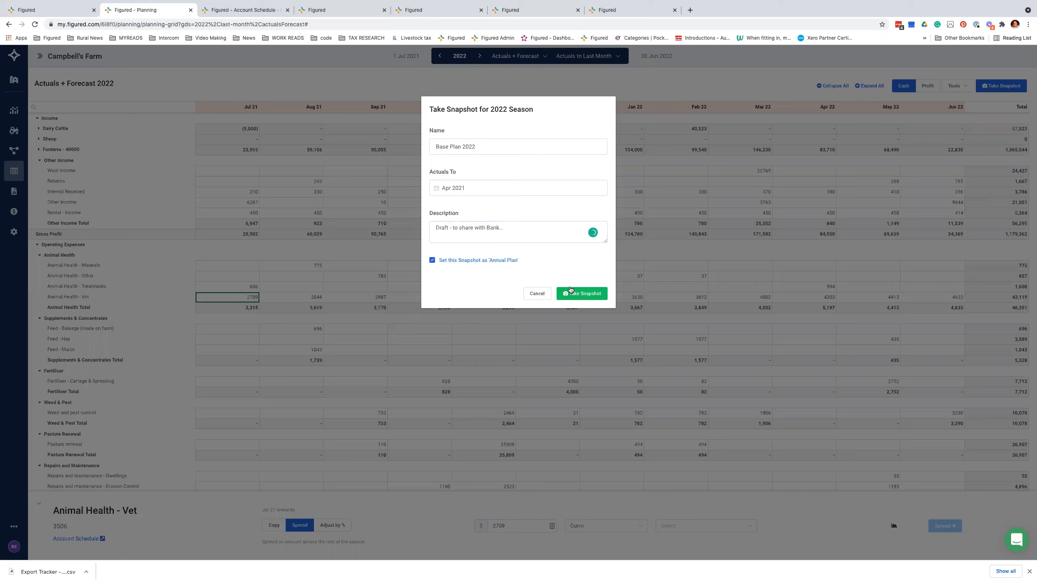
{"action": "left_click", "coordinate": [444, 263]}
{"action": "left_click", "coordinate": [444, 266]}
{"action": "left_click", "coordinate": [576, 297]}
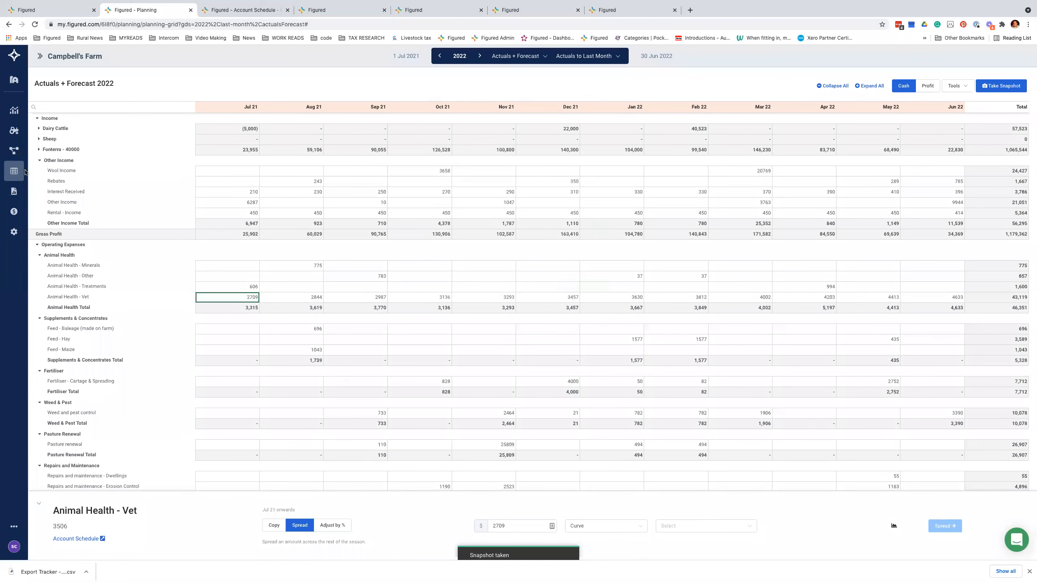
Step: Go to the Snapshots page and open the actions menu for the 2021-05-24 Pre-Import Snapshot
{"action": "left_click", "coordinate": [76, 223]}
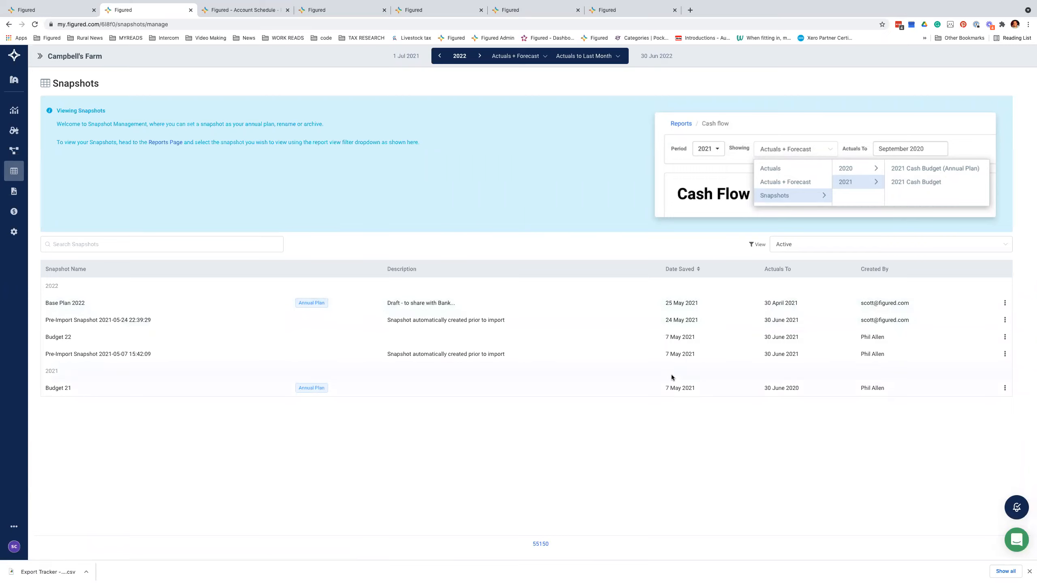
{"action": "left_click", "coordinate": [1003, 322]}
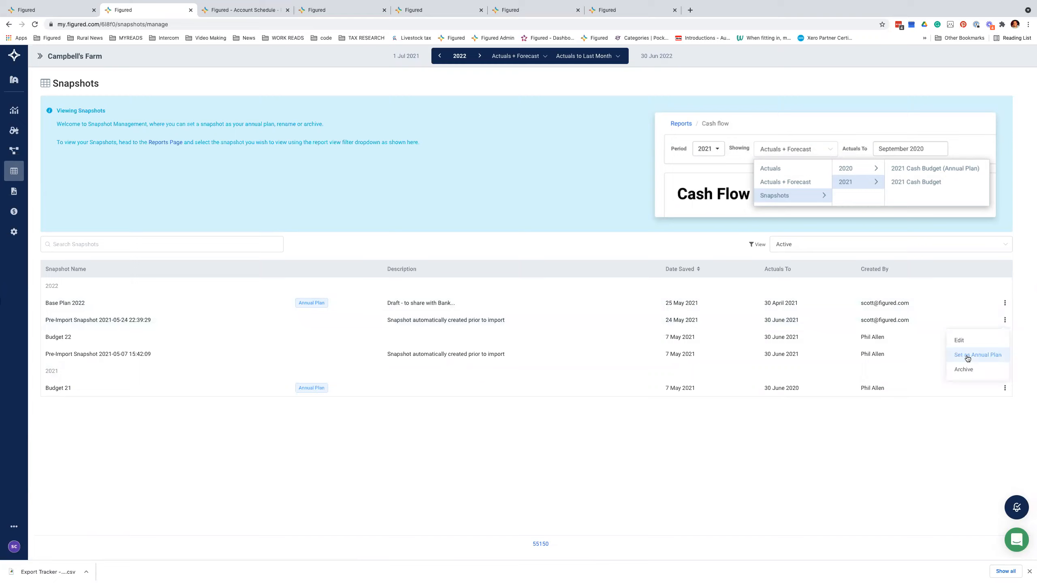
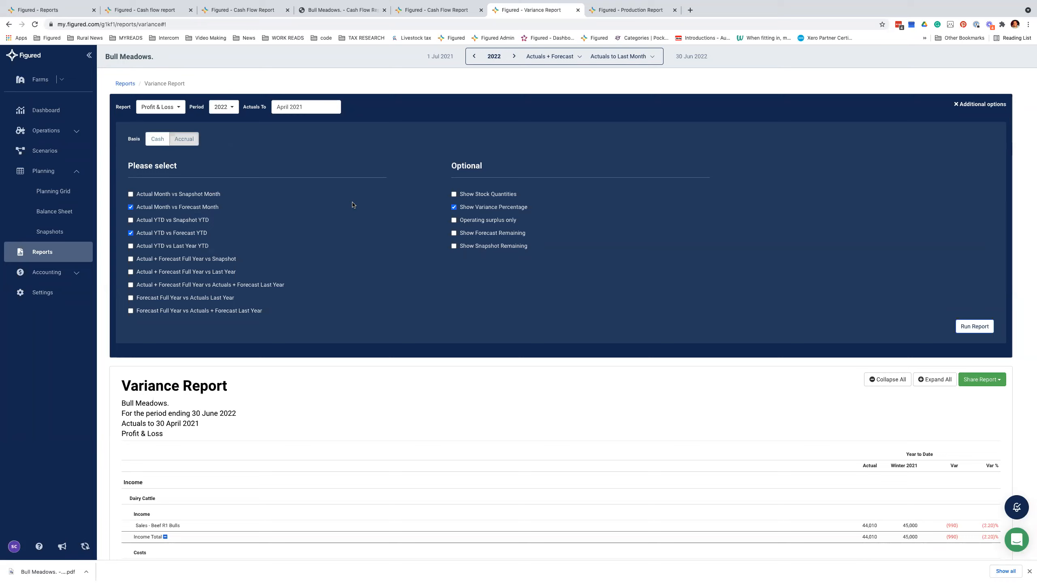
Step: Keep Show Variance Percentage on and show Forecast Remaining rather than Snapshot Remaining
{"action": "left_click", "coordinate": [463, 207]}
{"action": "left_click", "coordinate": [492, 208]}
{"action": "left_click", "coordinate": [482, 234]}
{"action": "left_click", "coordinate": [476, 235]}
{"action": "left_click", "coordinate": [475, 246]}
{"action": "left_click", "coordinate": [744, 233]}
{"action": "left_click", "coordinate": [744, 246]}
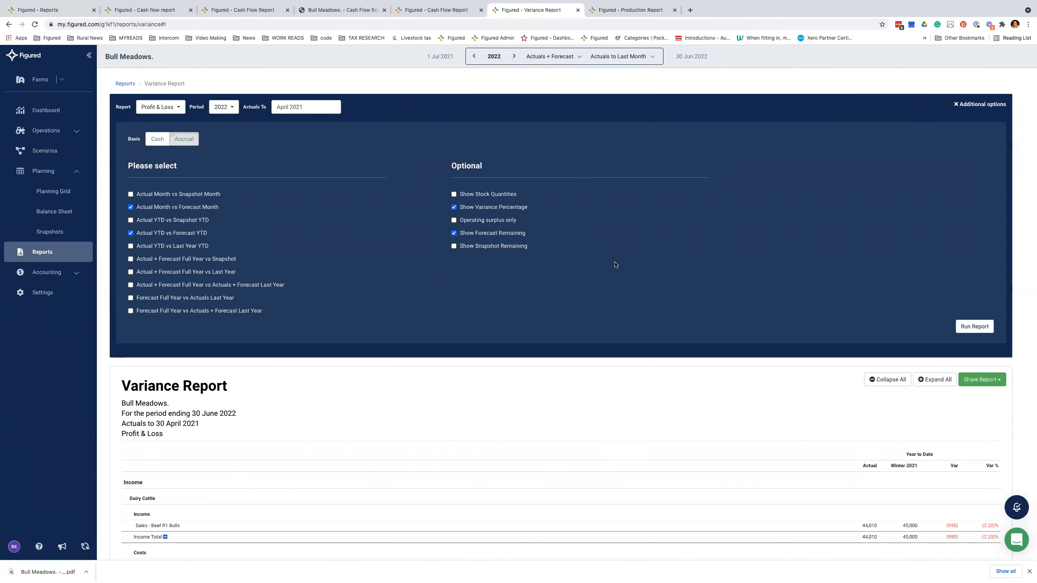
Step: Run the Variance Report with the new actual-versus-forecast options
{"action": "left_click", "coordinate": [974, 326]}
{"action": "scroll", "coordinate": [781, 250], "scroll_direction": "down", "scroll_amount": 1}
{"action": "left_click", "coordinate": [887, 104]}
Step: Review the variance results and look at the Share Report options without sharing
{"action": "scroll", "coordinate": [760, 297], "scroll_direction": "down", "scroll_amount": 3}
{"action": "scroll", "coordinate": [760, 297], "scroll_direction": "up", "scroll_amount": 2}
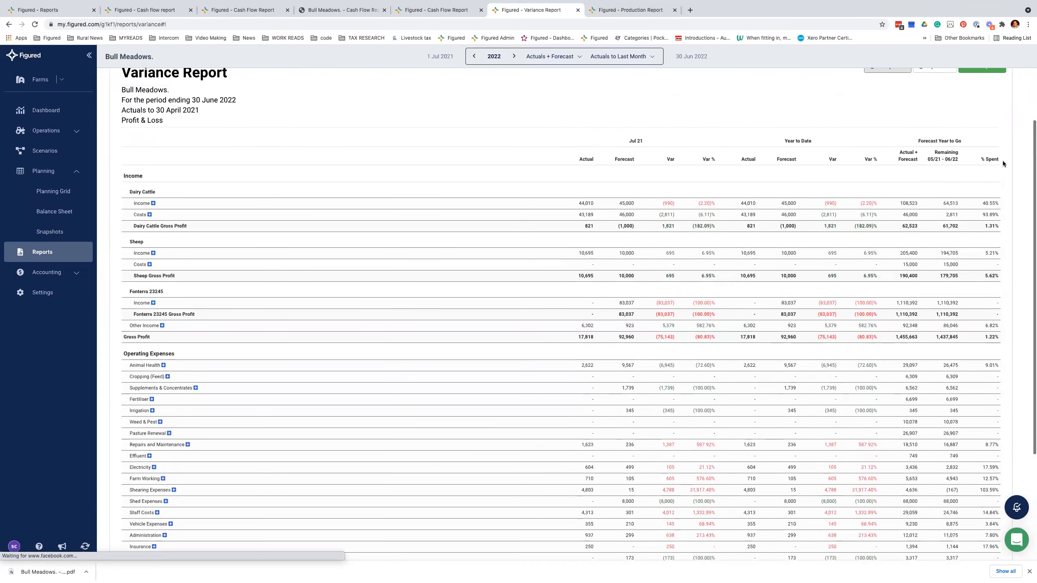
{"action": "scroll", "coordinate": [987, 90], "scroll_direction": "up", "scroll_amount": 1}
{"action": "left_click", "coordinate": [984, 89]}
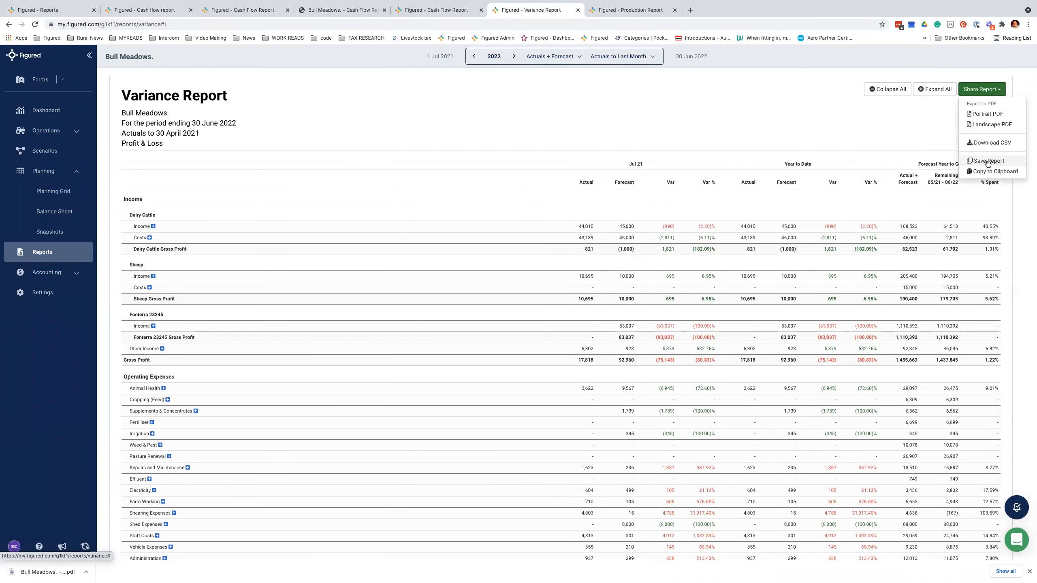
{"action": "left_click", "coordinate": [520, 191]}
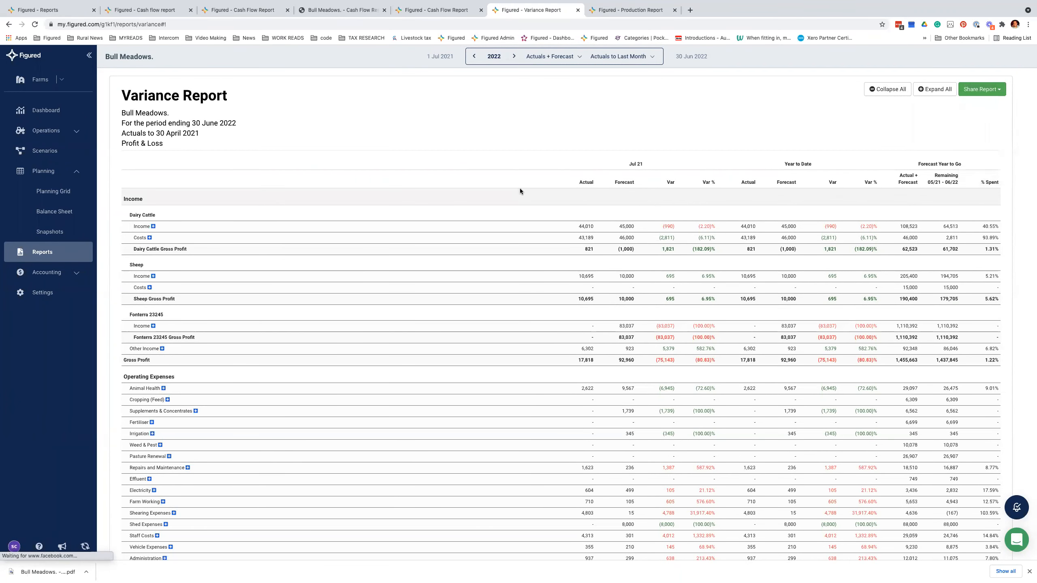
Step: Check the Year to Date and Forecast Year to Go columns, then go to the Production Report
{"action": "scroll", "coordinate": [520, 191], "scroll_direction": "down", "scroll_amount": 1}
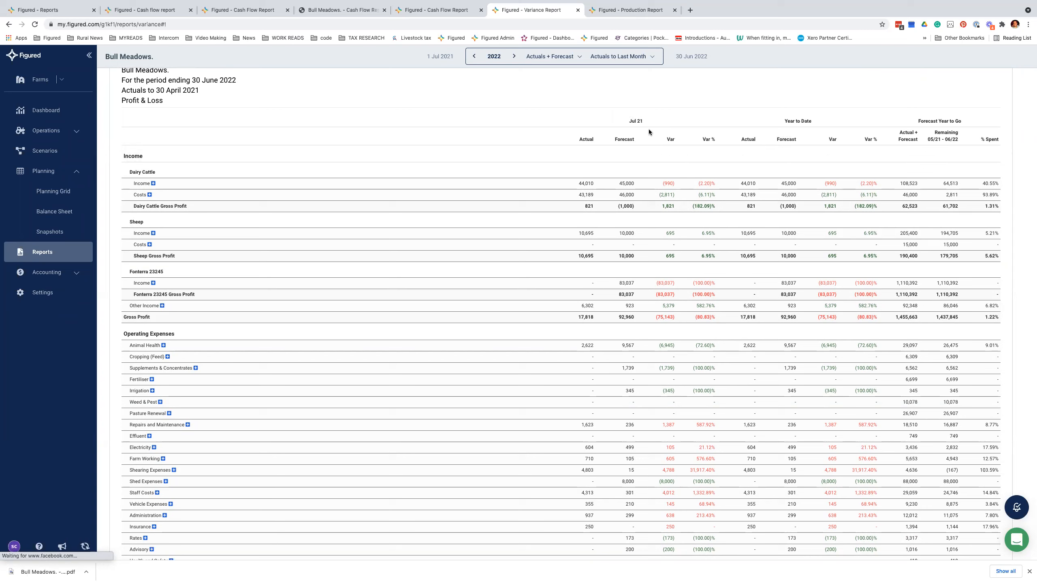
{"action": "left_click_drag", "start_coordinate": [780, 123], "coordinate": [812, 122]}
{"action": "left_click_drag", "start_coordinate": [925, 121], "coordinate": [962, 121]}
{"action": "left_click", "coordinate": [631, 9]}
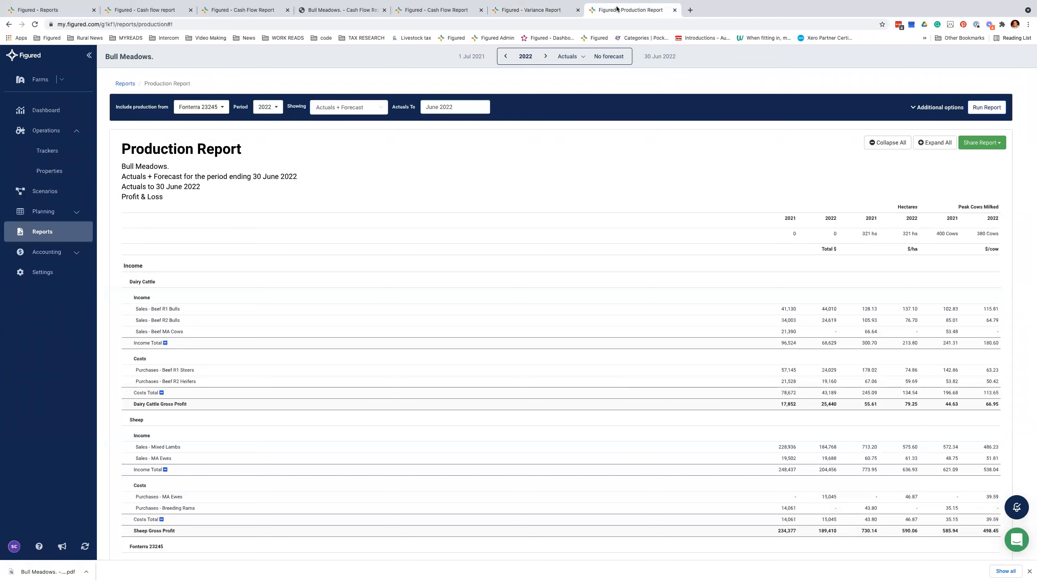
Step: Collapse the side menu and run the Production Report for the 2021 period
{"action": "left_click", "coordinate": [89, 56]}
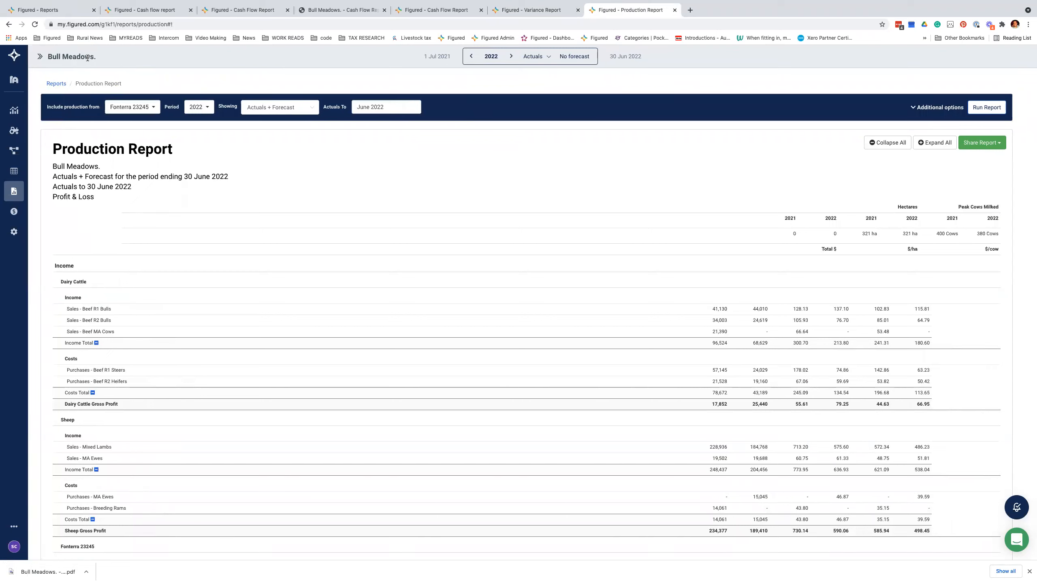
{"action": "left_click", "coordinate": [470, 56]}
{"action": "left_click", "coordinate": [937, 108]}
{"action": "scroll", "coordinate": [868, 319], "scroll_direction": "down", "scroll_amount": 3}
Step: Expand the Production Report's Additional options and look through them
{"action": "left_click", "coordinate": [887, 126]}
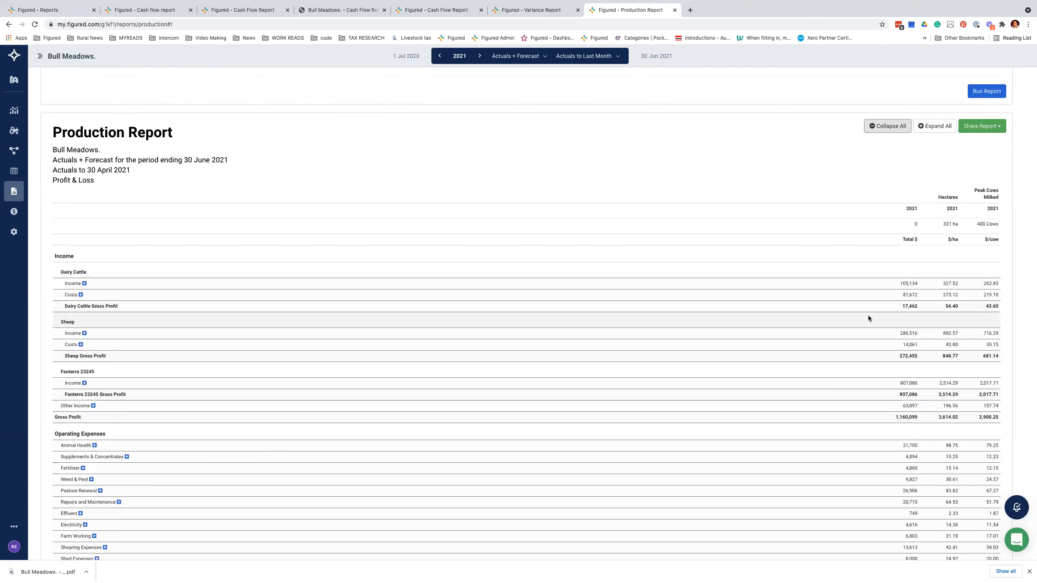
{"action": "scroll", "coordinate": [868, 315], "scroll_direction": "down", "scroll_amount": 2}
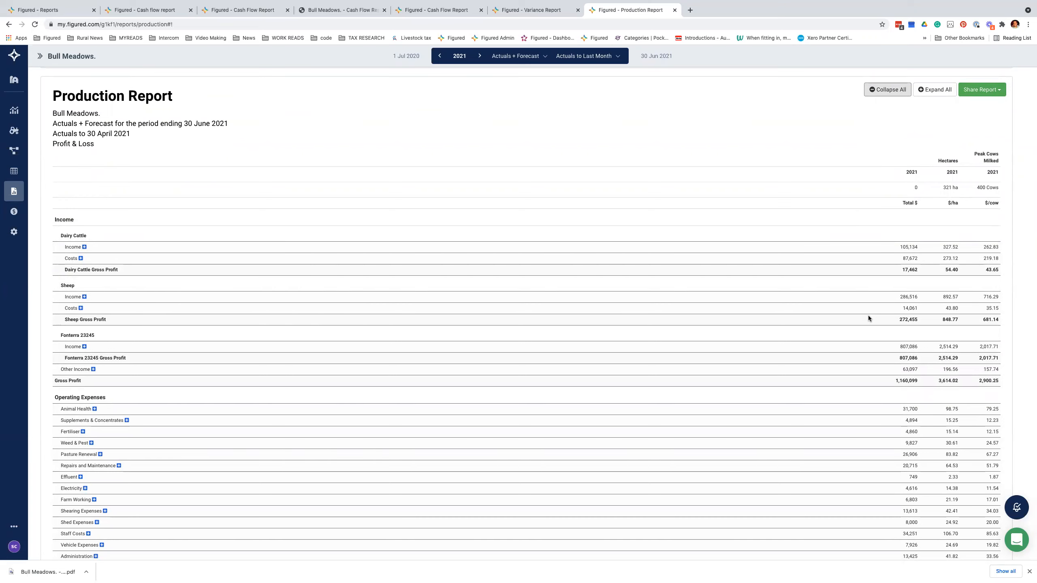
{"action": "scroll", "coordinate": [868, 315], "scroll_direction": "up", "scroll_amount": 5}
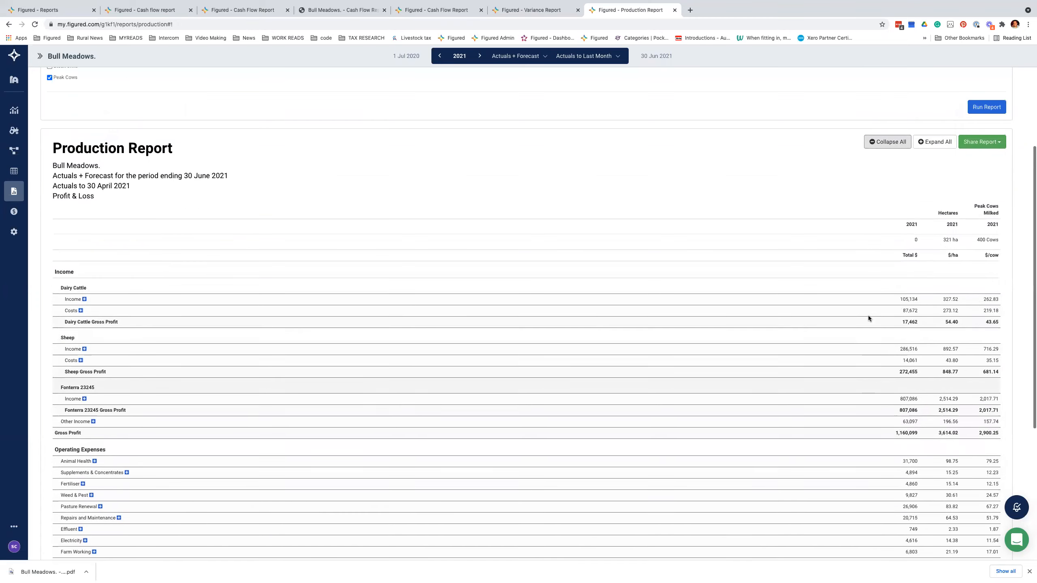
Step: Rerun the report comparing with 1 previous year, adding 2020 columns beside 2021
{"action": "left_click", "coordinate": [215, 132]}
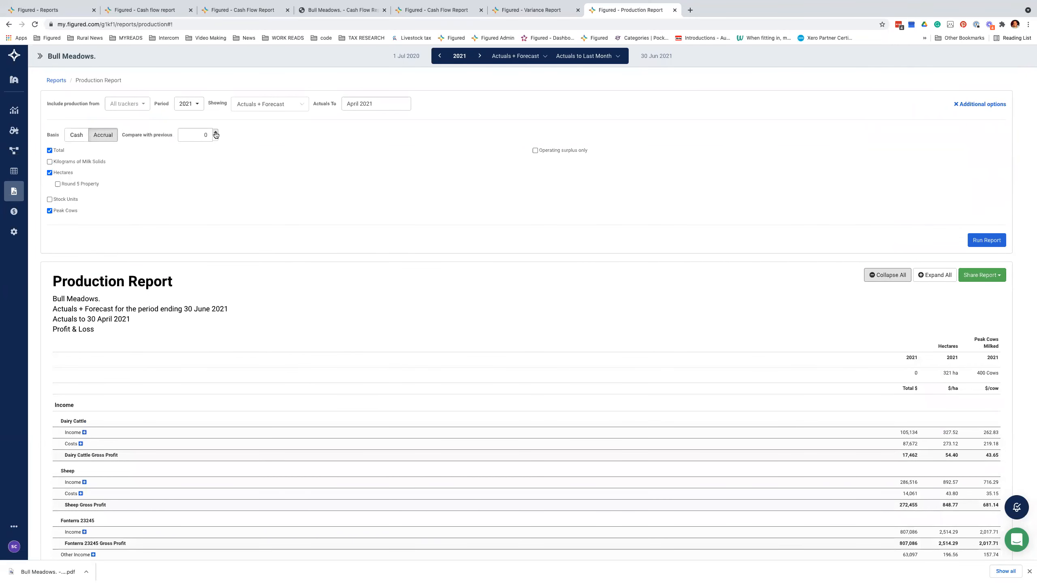
{"action": "left_click", "coordinate": [978, 244]}
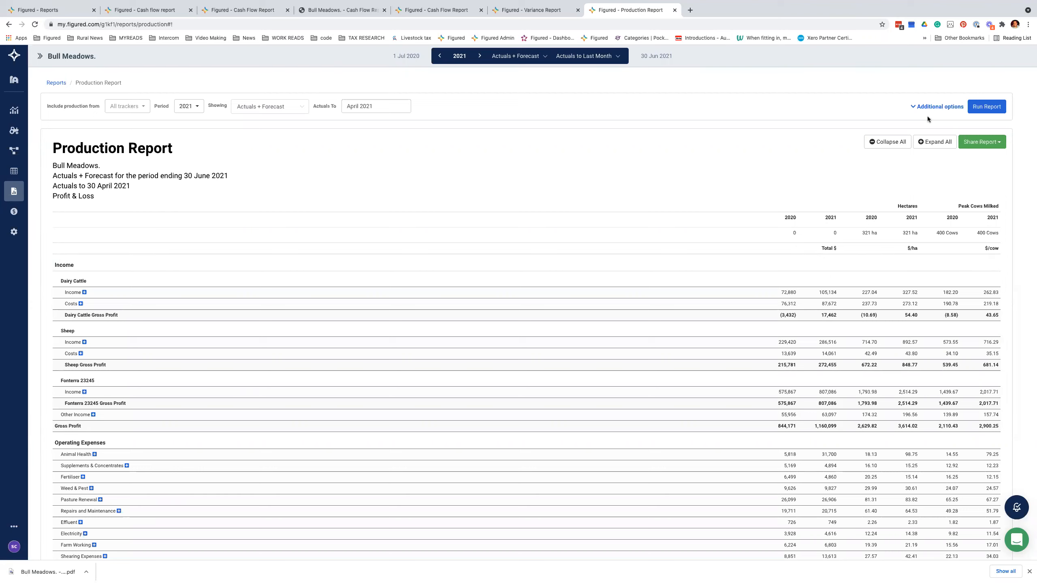
{"action": "left_click", "coordinate": [920, 108]}
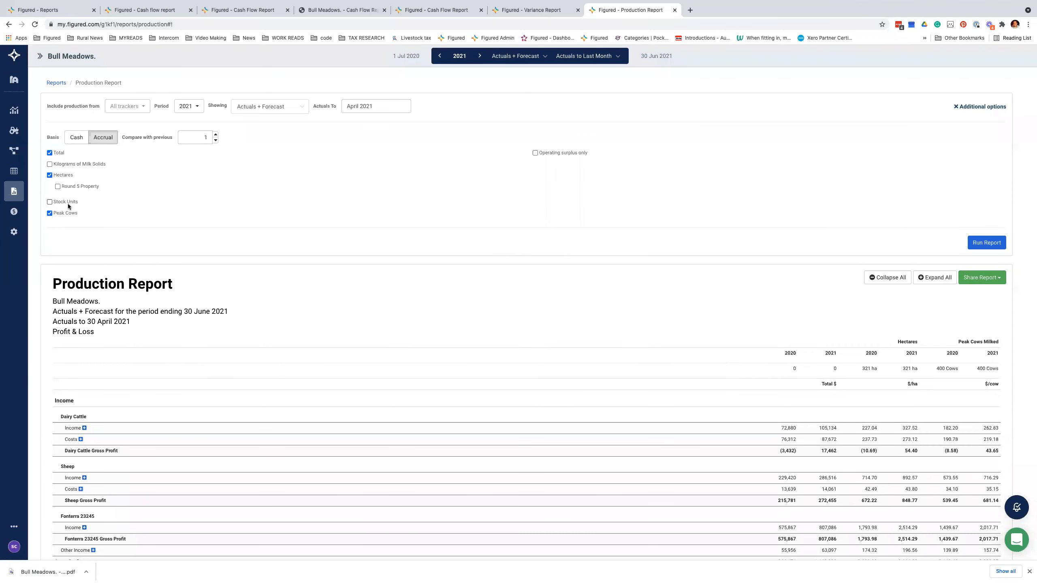
Step: Try Fonterra 23245, Sheep and Dairy Cattle tracker filters, then return to All trackers
{"action": "left_click", "coordinate": [130, 106]}
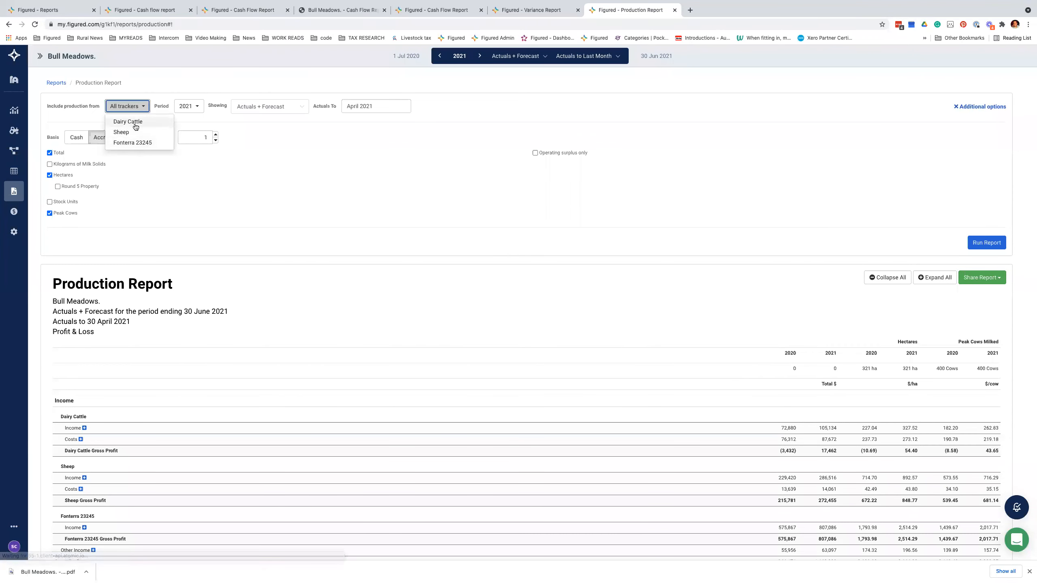
{"action": "left_click", "coordinate": [149, 143]}
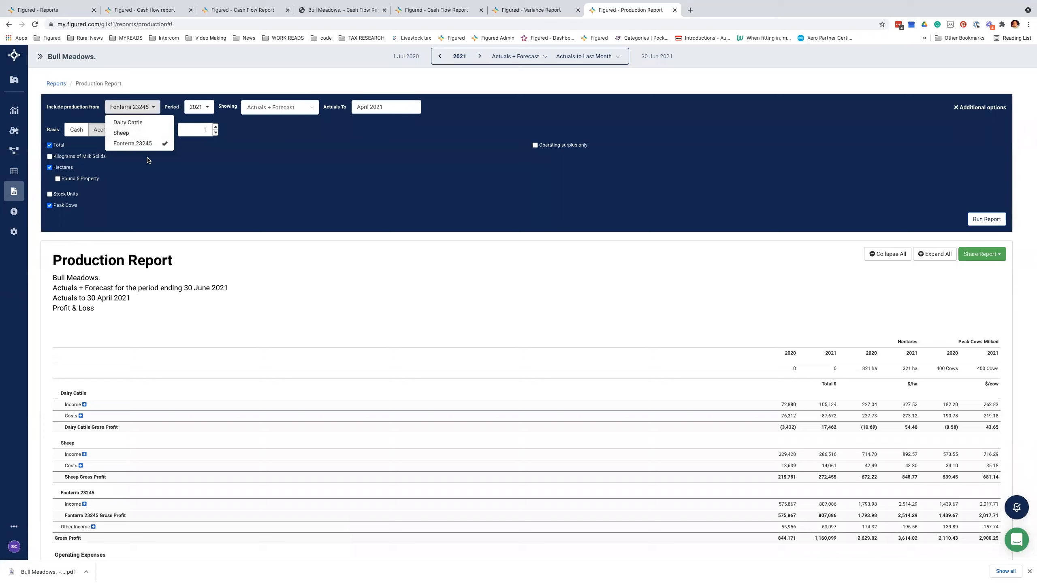
{"action": "left_click", "coordinate": [123, 134]}
{"action": "left_click", "coordinate": [127, 124]}
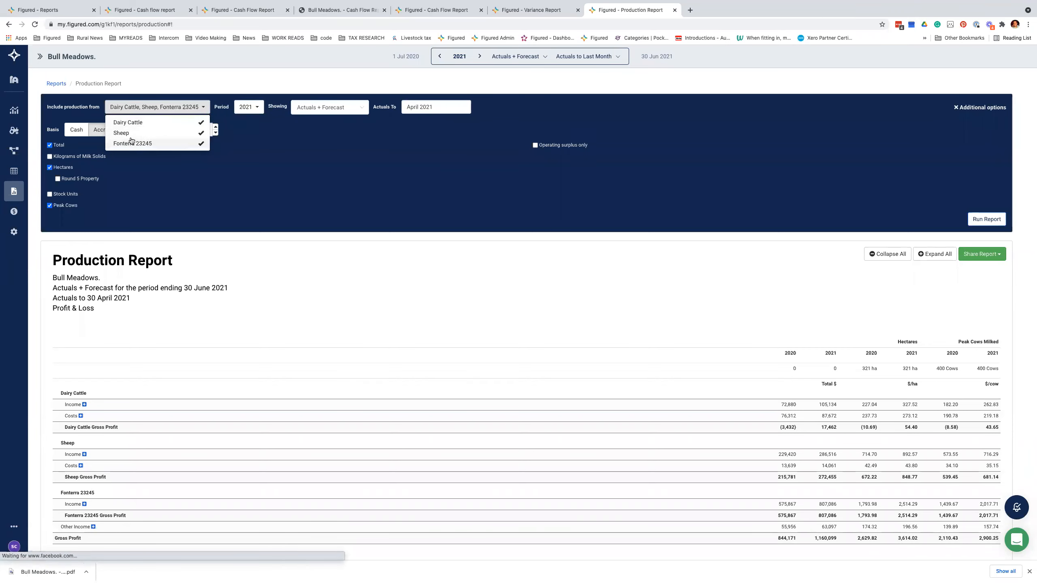
{"action": "left_click", "coordinate": [131, 142]}
{"action": "left_click", "coordinate": [134, 134]}
{"action": "left_click", "coordinate": [137, 123]}
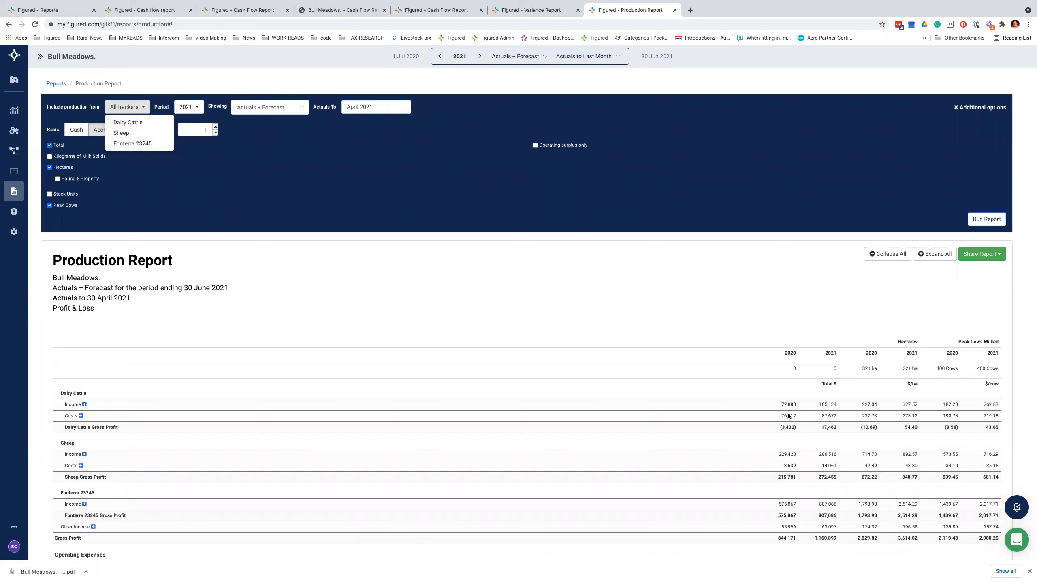
{"action": "scroll", "coordinate": [787, 414], "scroll_direction": "down", "scroll_amount": 5}
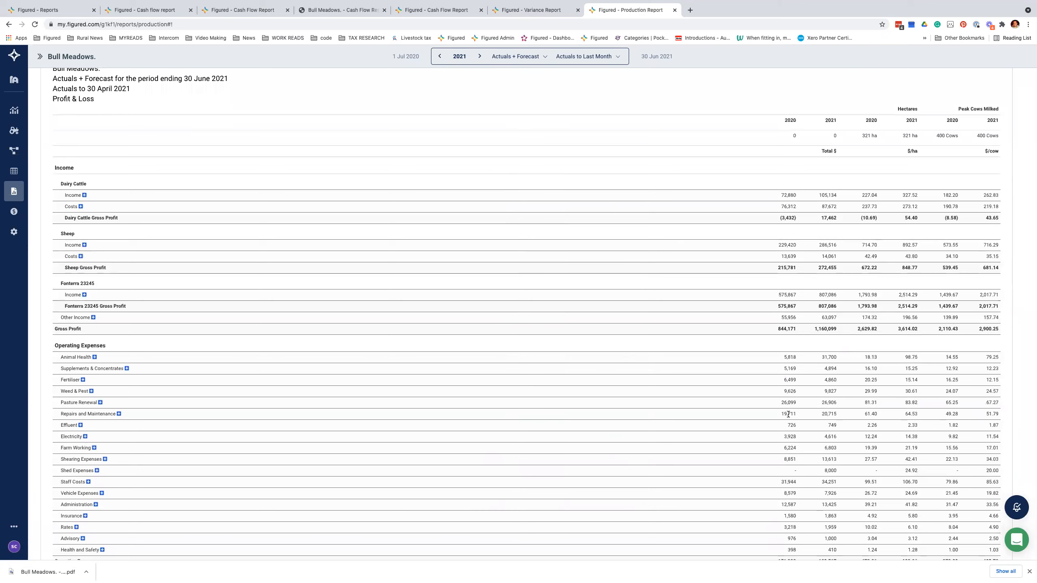
{"action": "scroll", "coordinate": [787, 414], "scroll_direction": "up", "scroll_amount": 5}
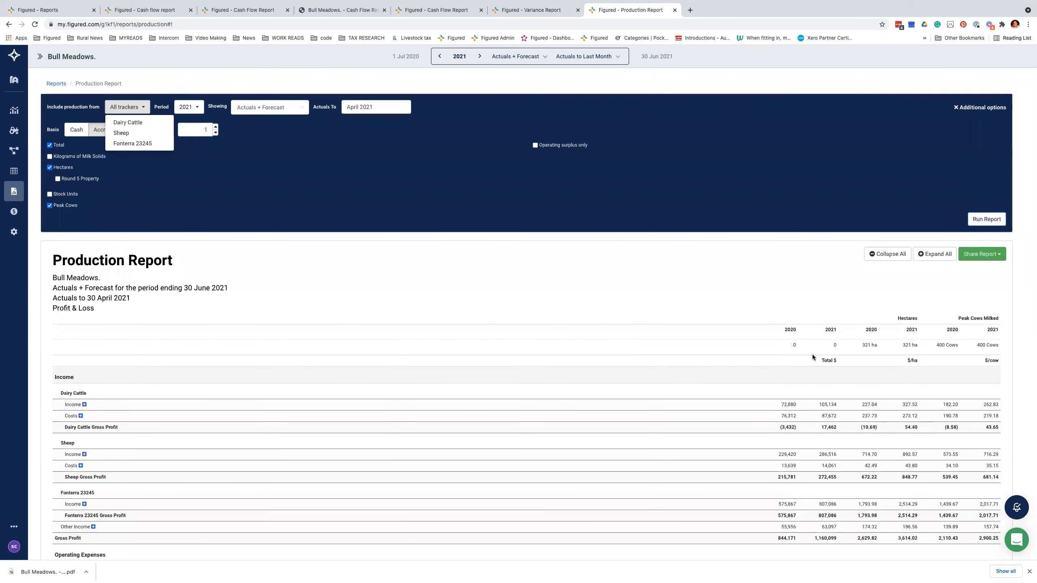